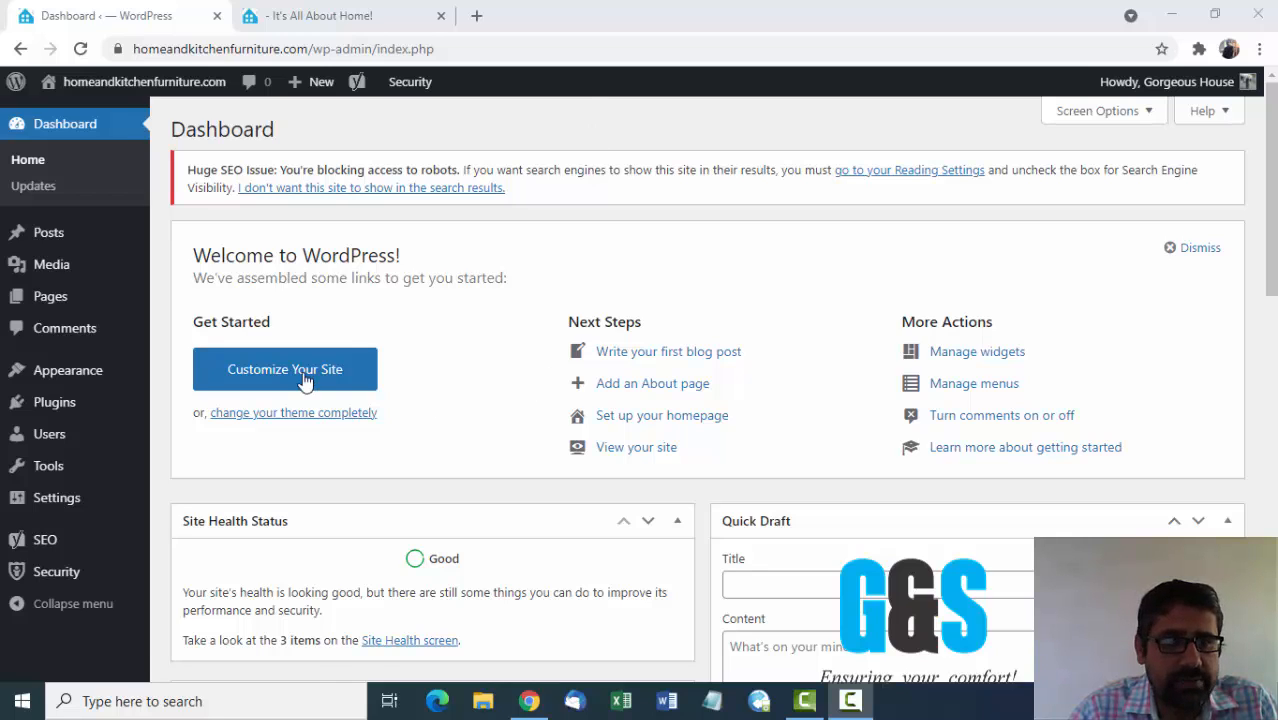
- Create a new page titled "Contact Us", publish it, and update it
{"action": "left_click", "coordinate": [48, 300]}
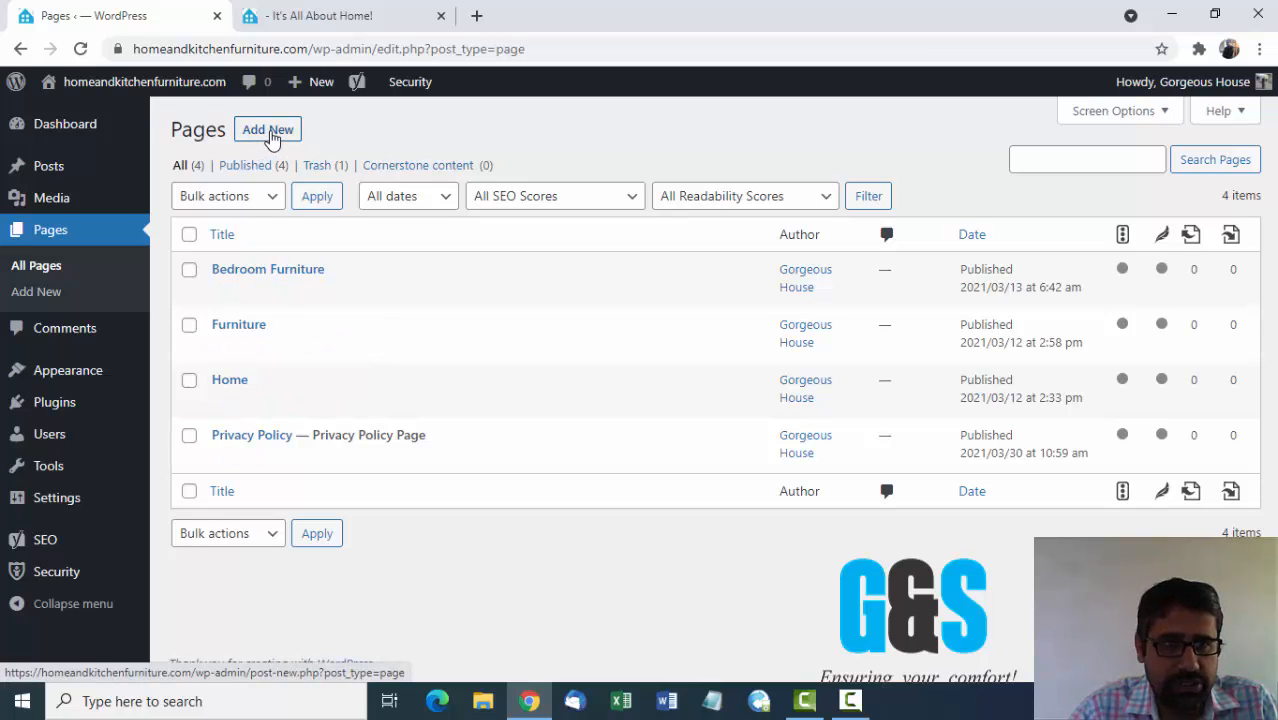
{"action": "left_click", "coordinate": [268, 131]}
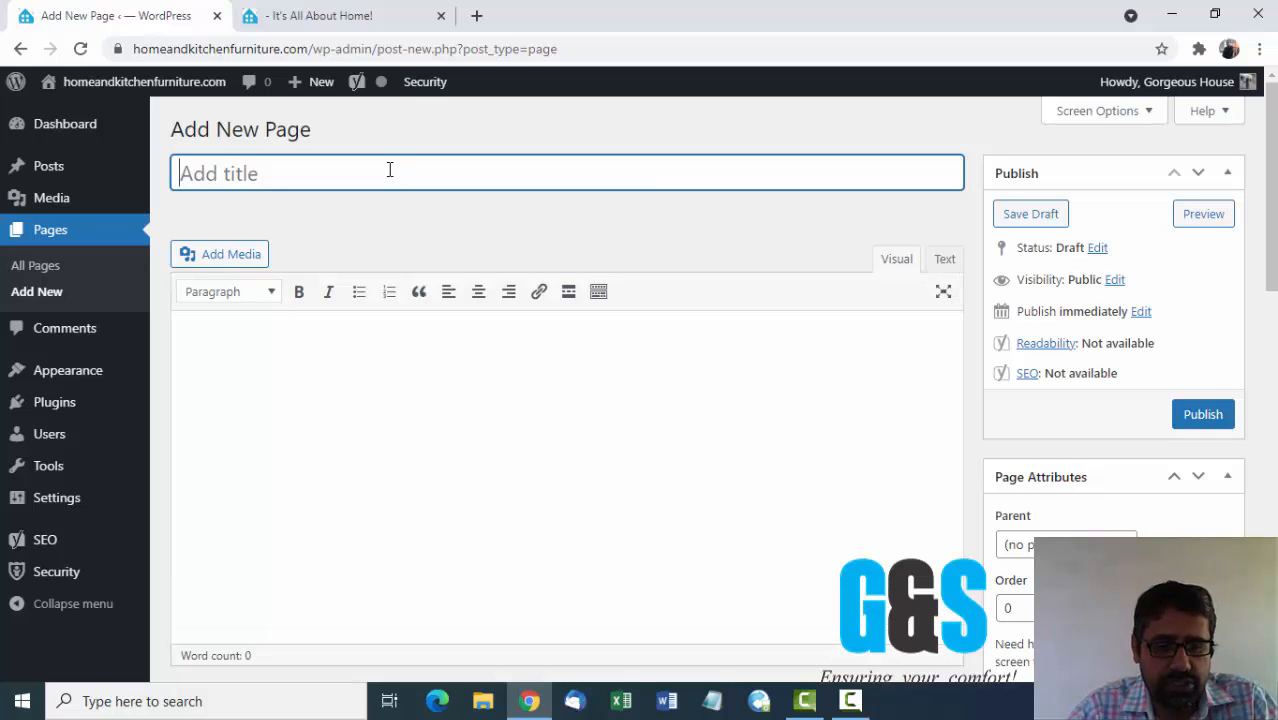
{"action": "type", "text": "C"}
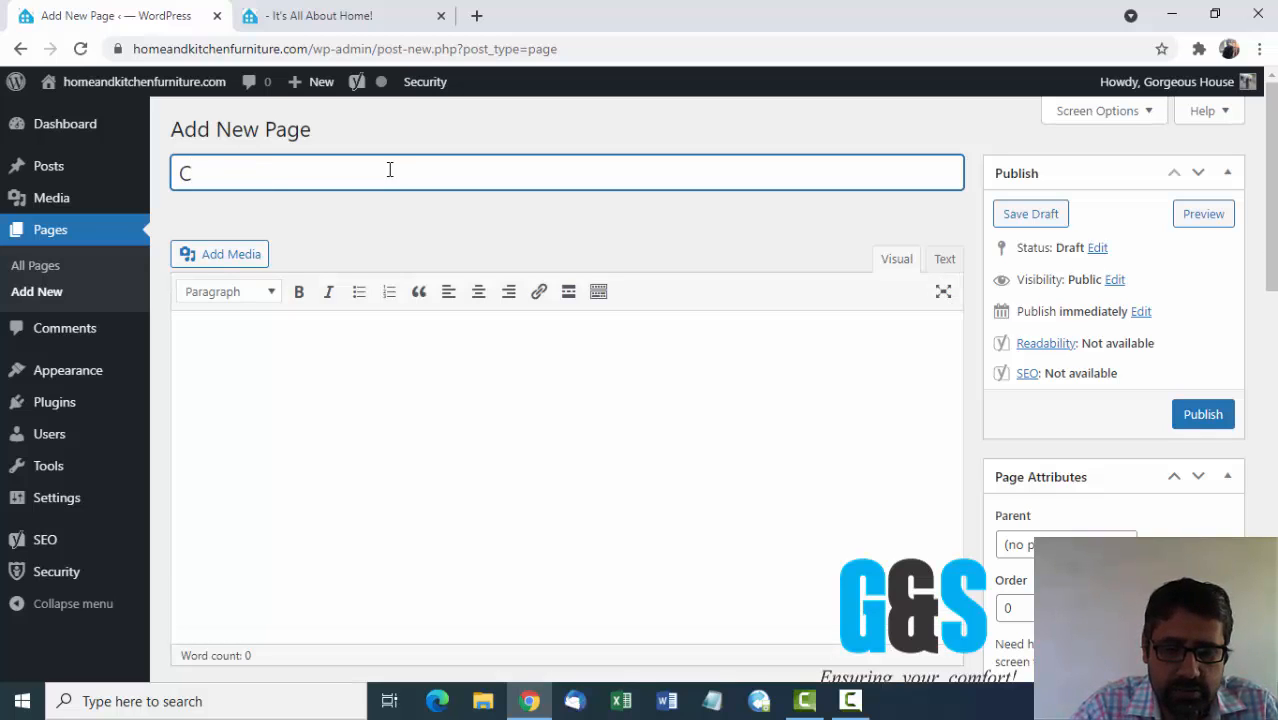
{"action": "type", "text": "ontact"}
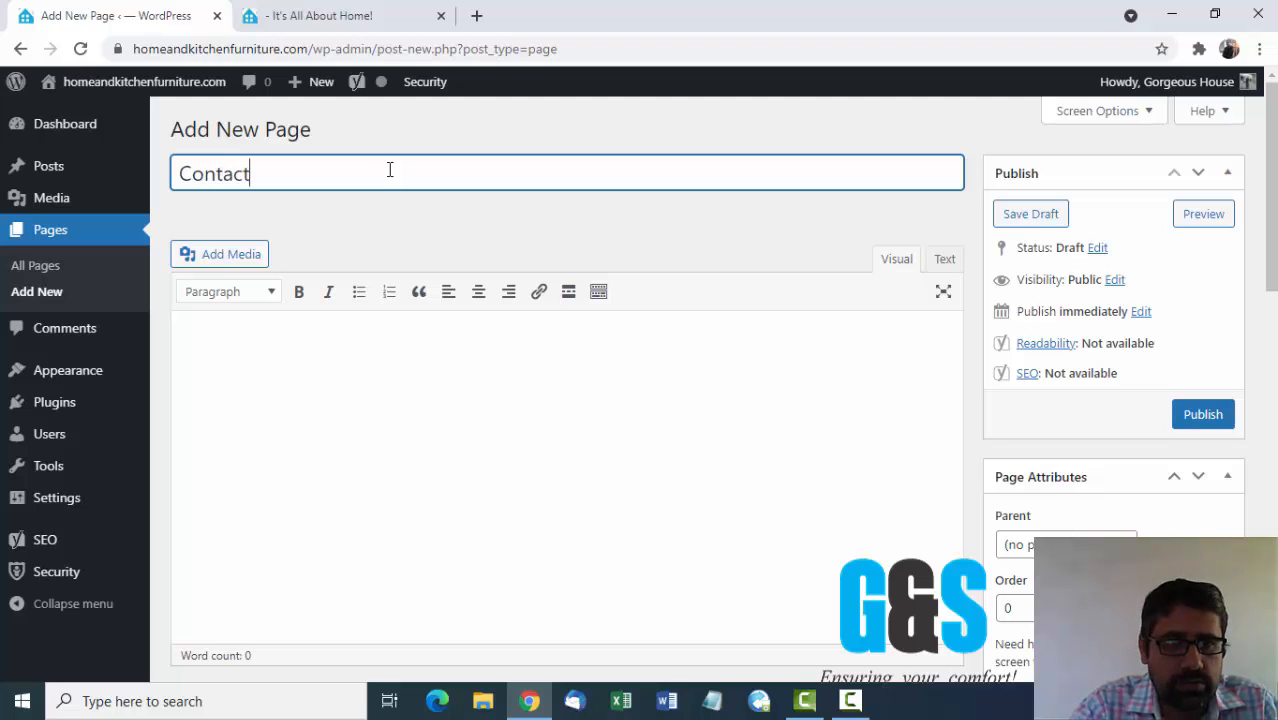
{"action": "type", "text": "n"}
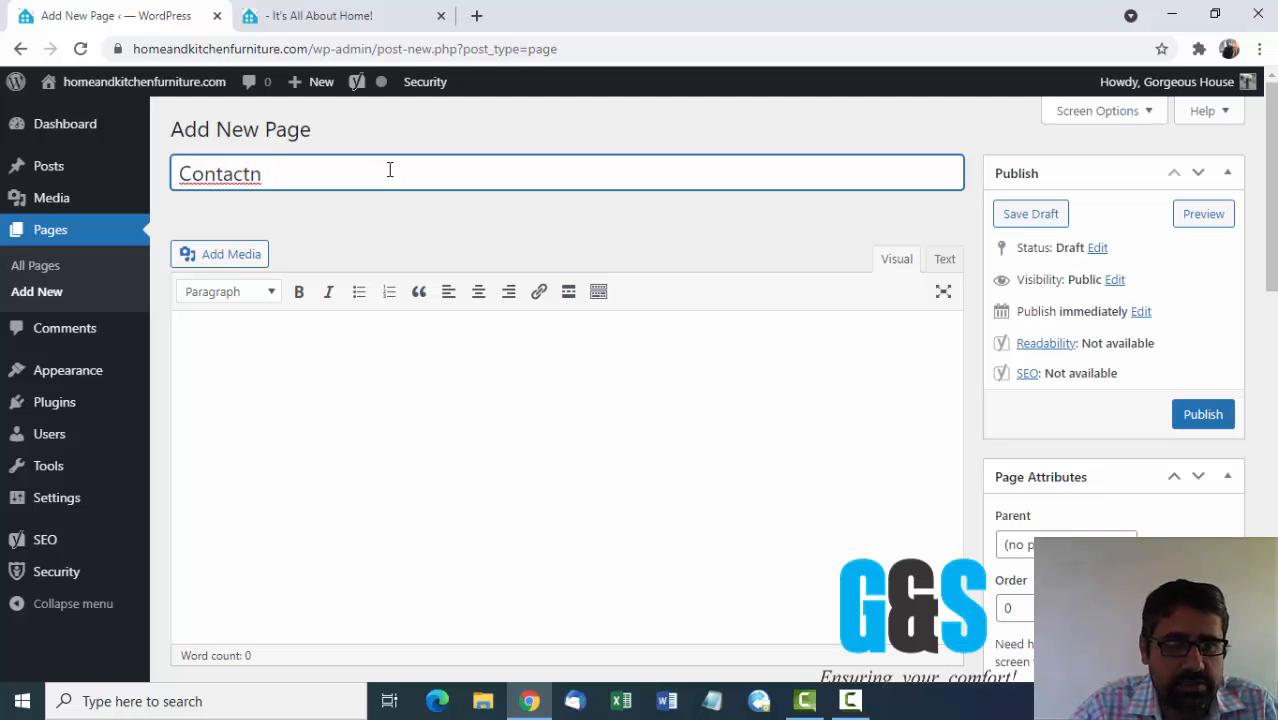
{"action": "key", "text": "BackSpace"}
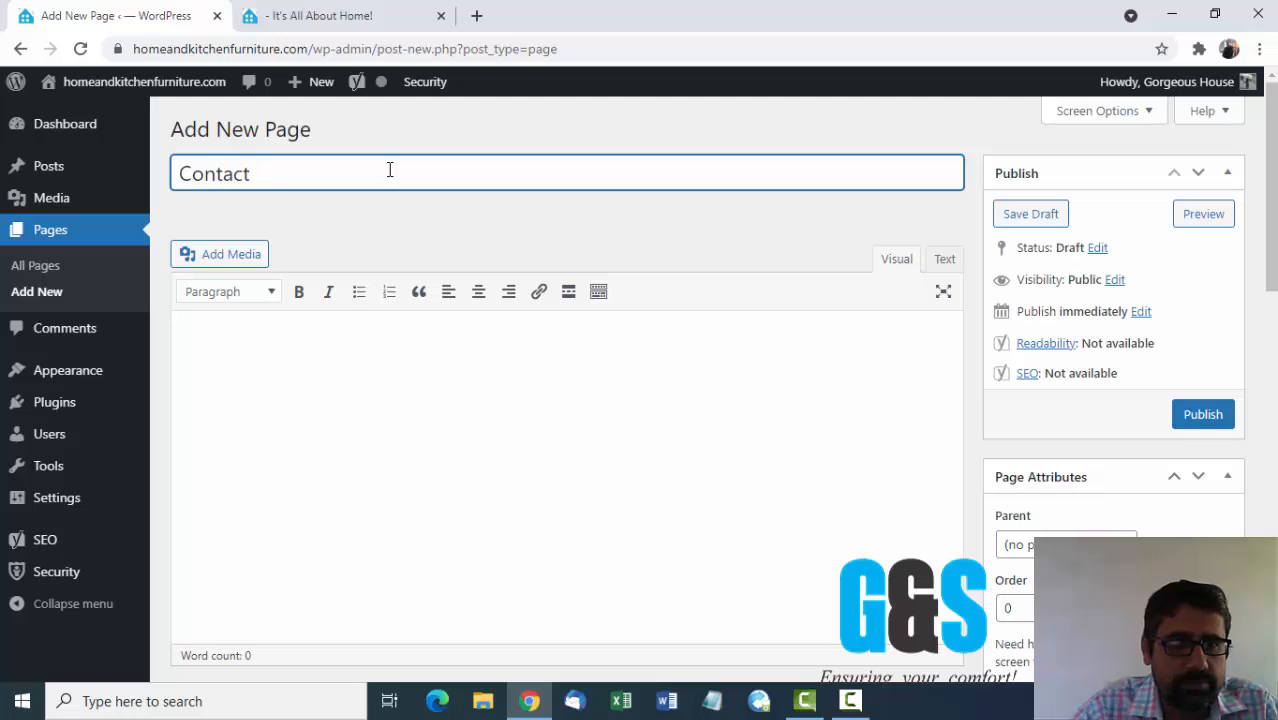
{"action": "type", "text": "Us"}
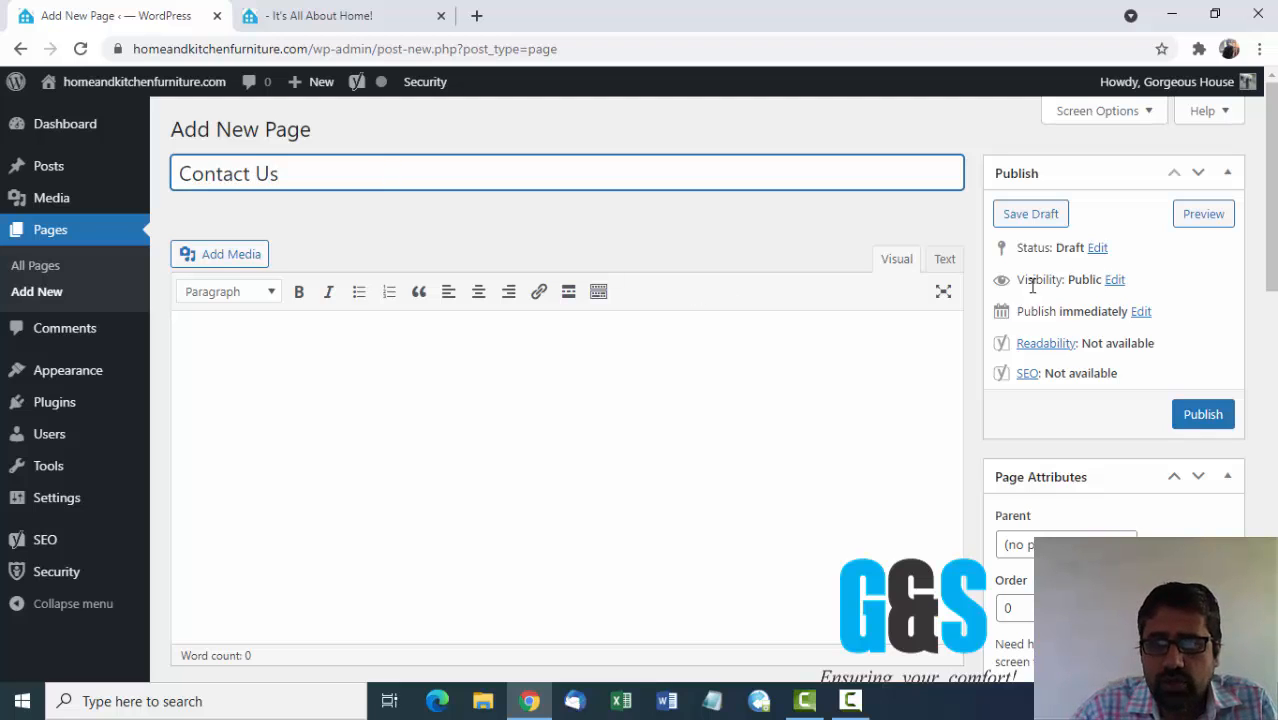
{"action": "left_click", "coordinate": [1196, 420]}
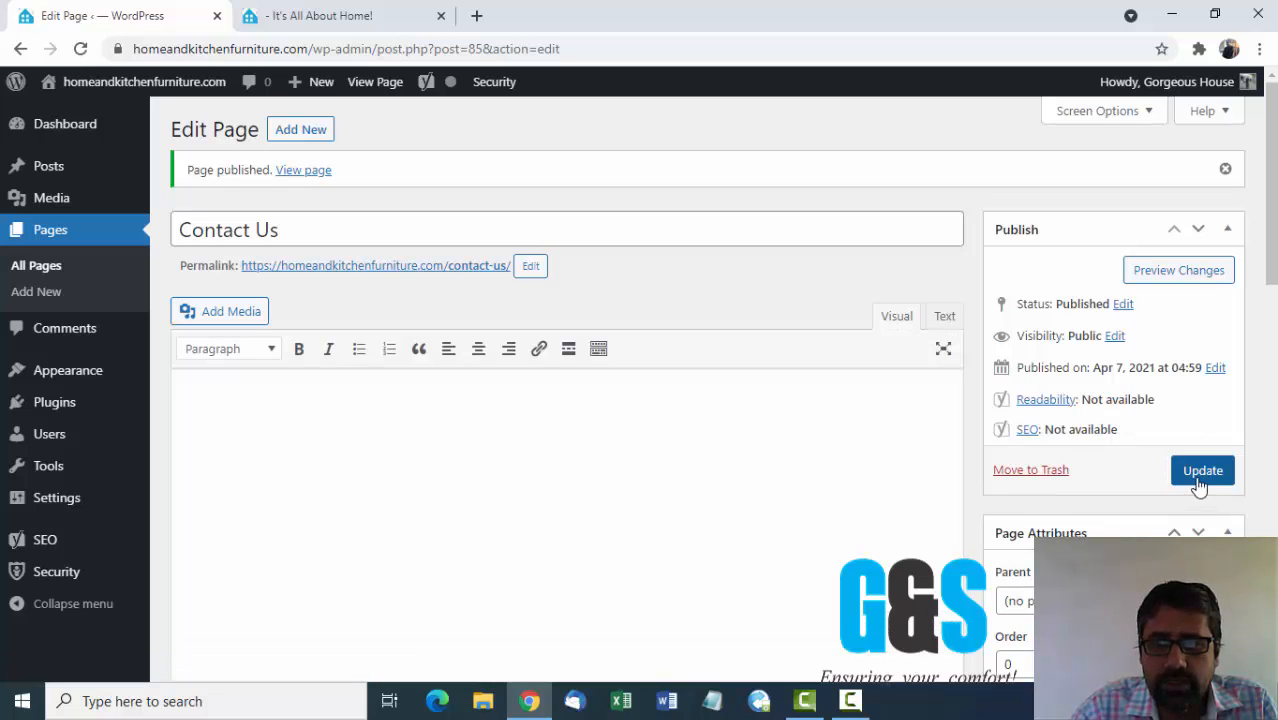
{"action": "left_click", "coordinate": [1199, 478]}
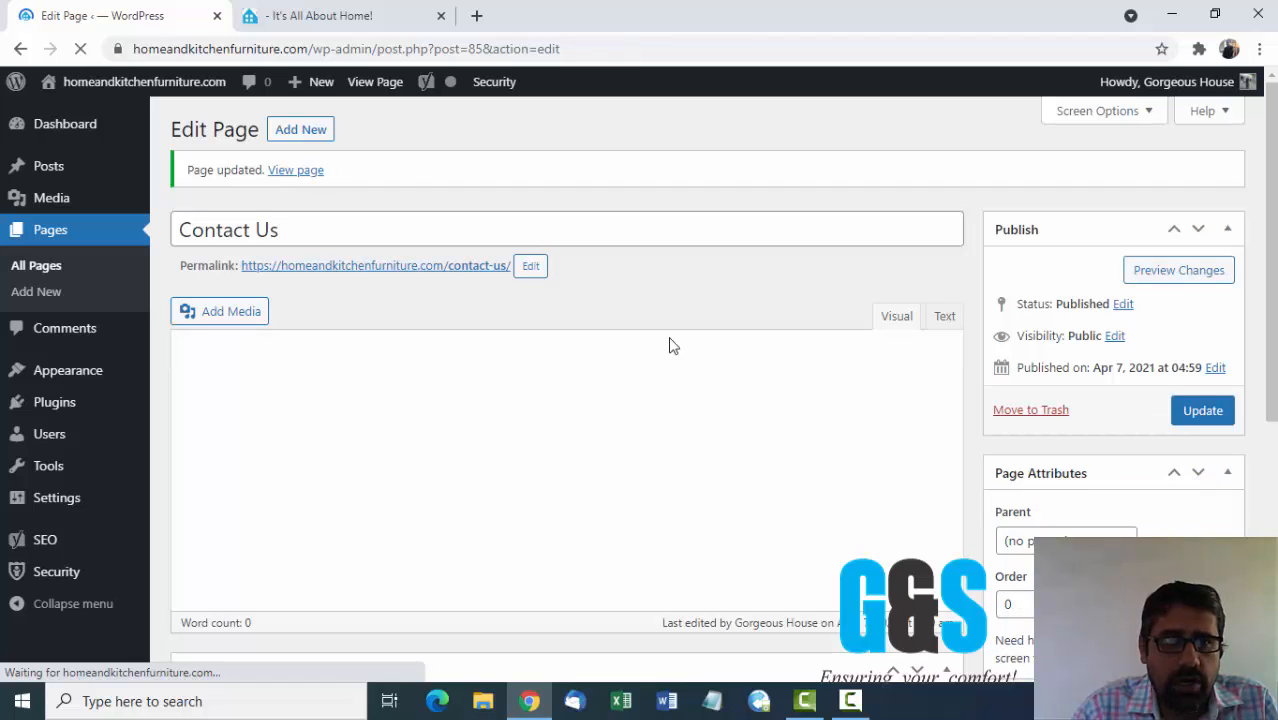
- Reload the live site's home page and check its navigation menu for the Contact Us page
{"action": "left_click", "coordinate": [321, 12]}
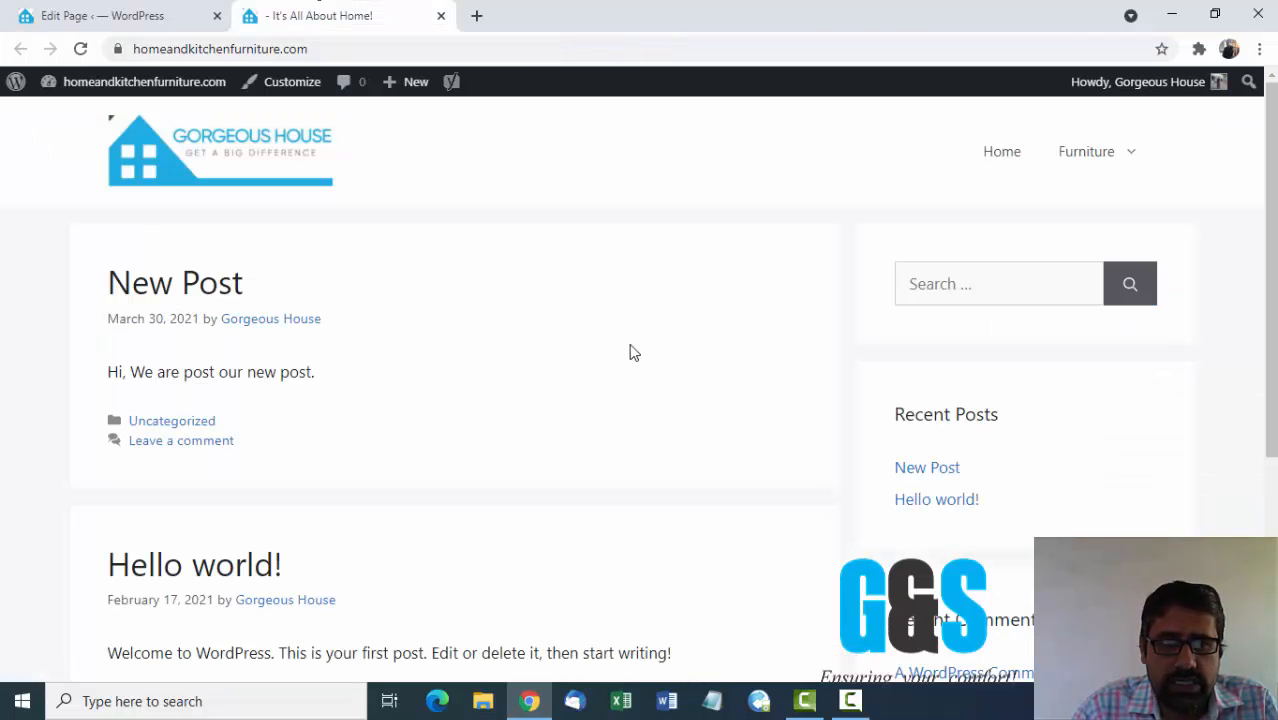
{"action": "mouse_move", "coordinate": [1148, 180]}
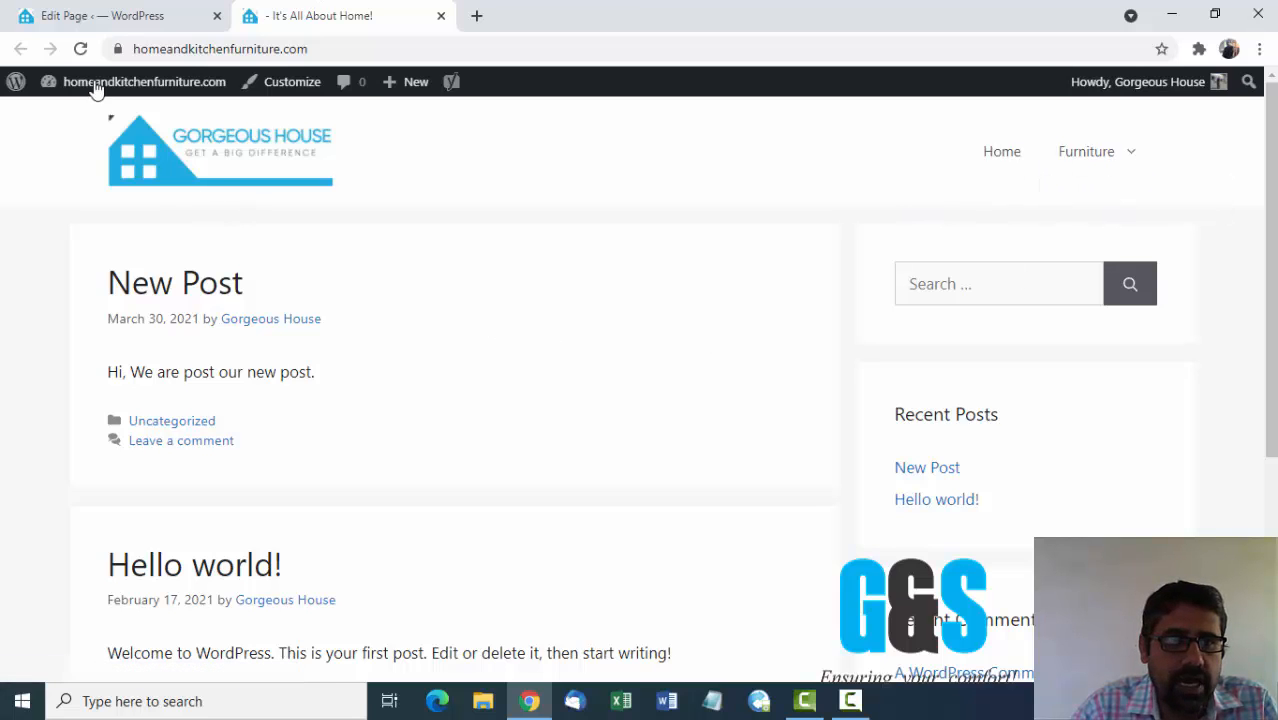
{"action": "left_click", "coordinate": [80, 48]}
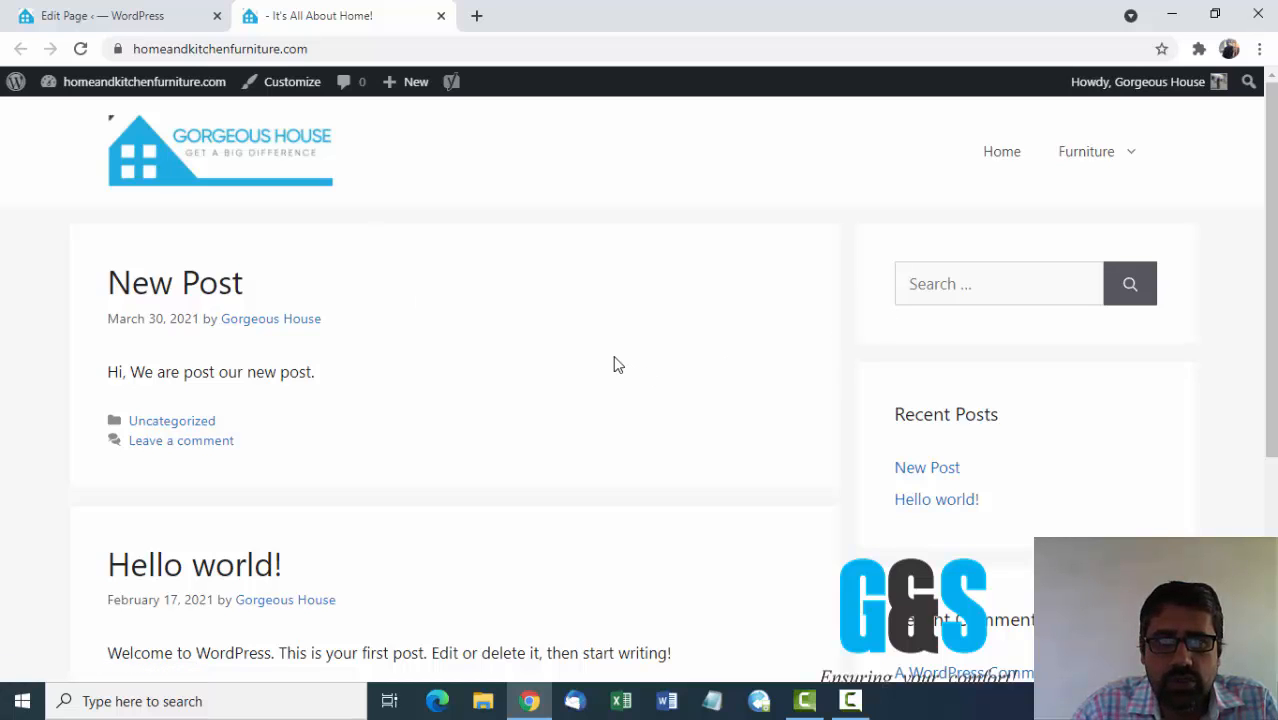
- Add the Contact Us page as an item to Menu 1 in the site's admin area
{"action": "left_click", "coordinate": [128, 15]}
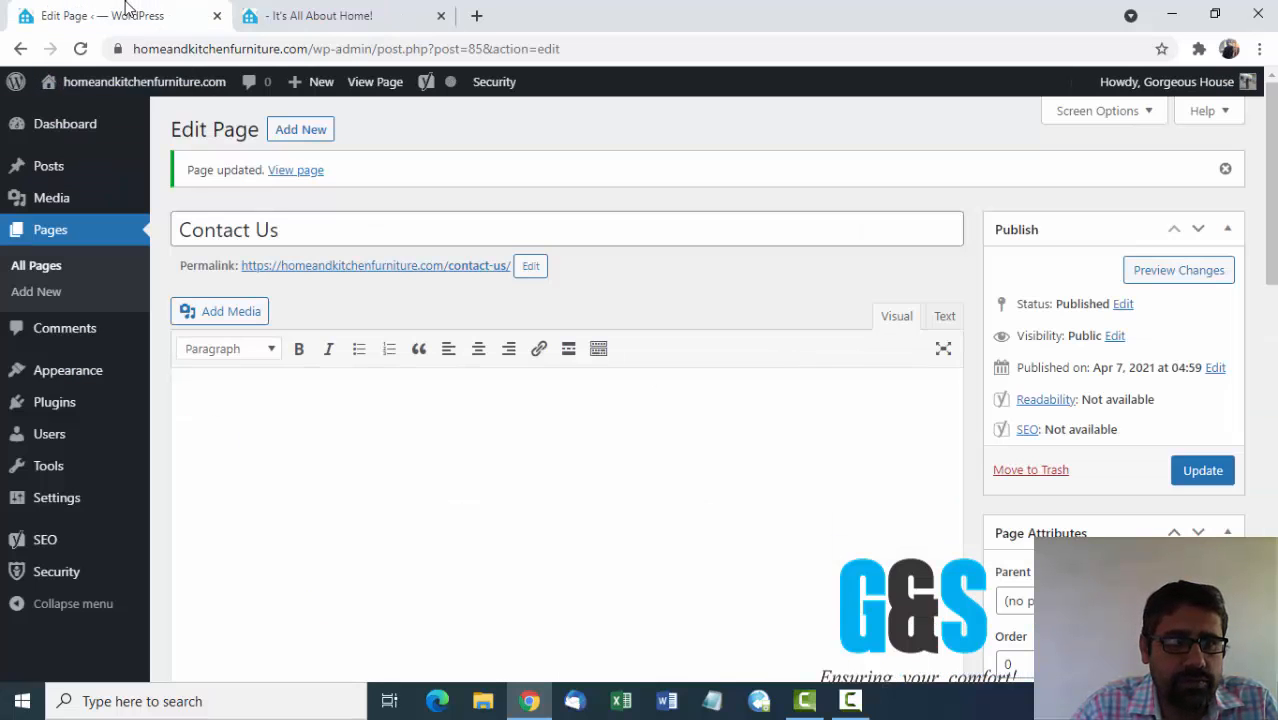
{"action": "mouse_move", "coordinate": [64, 381]}
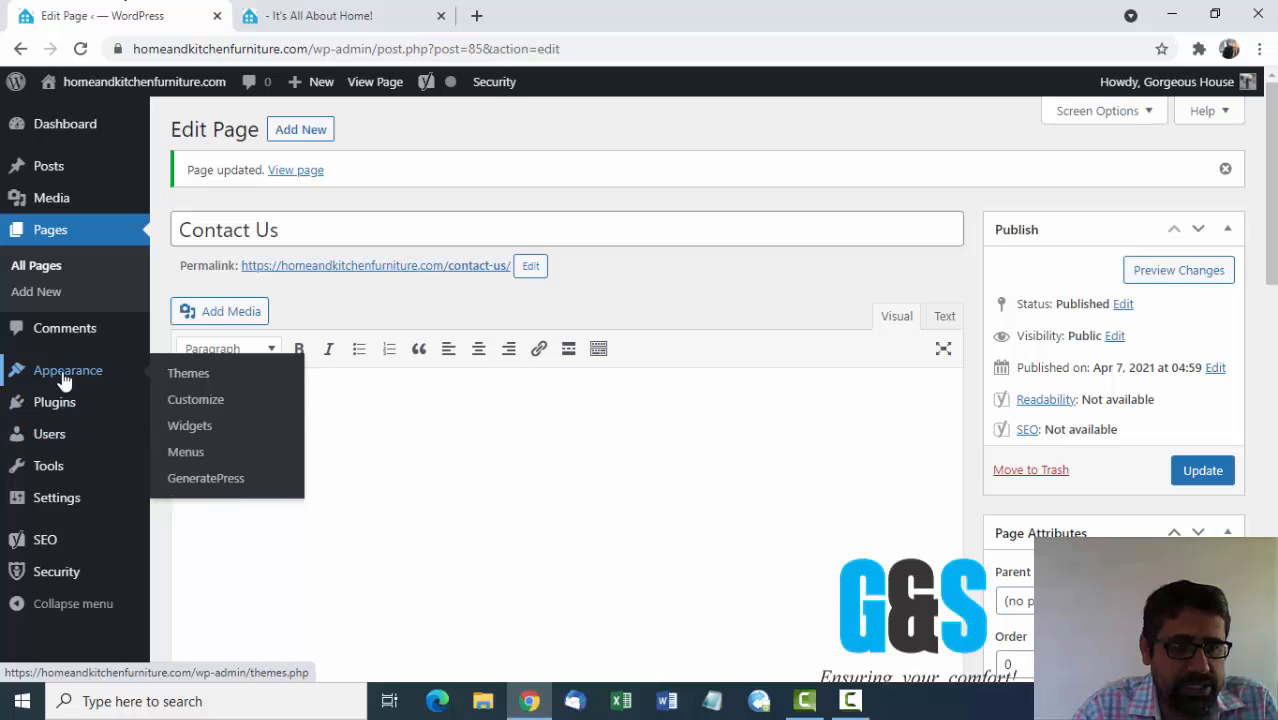
{"action": "left_click", "coordinate": [186, 458]}
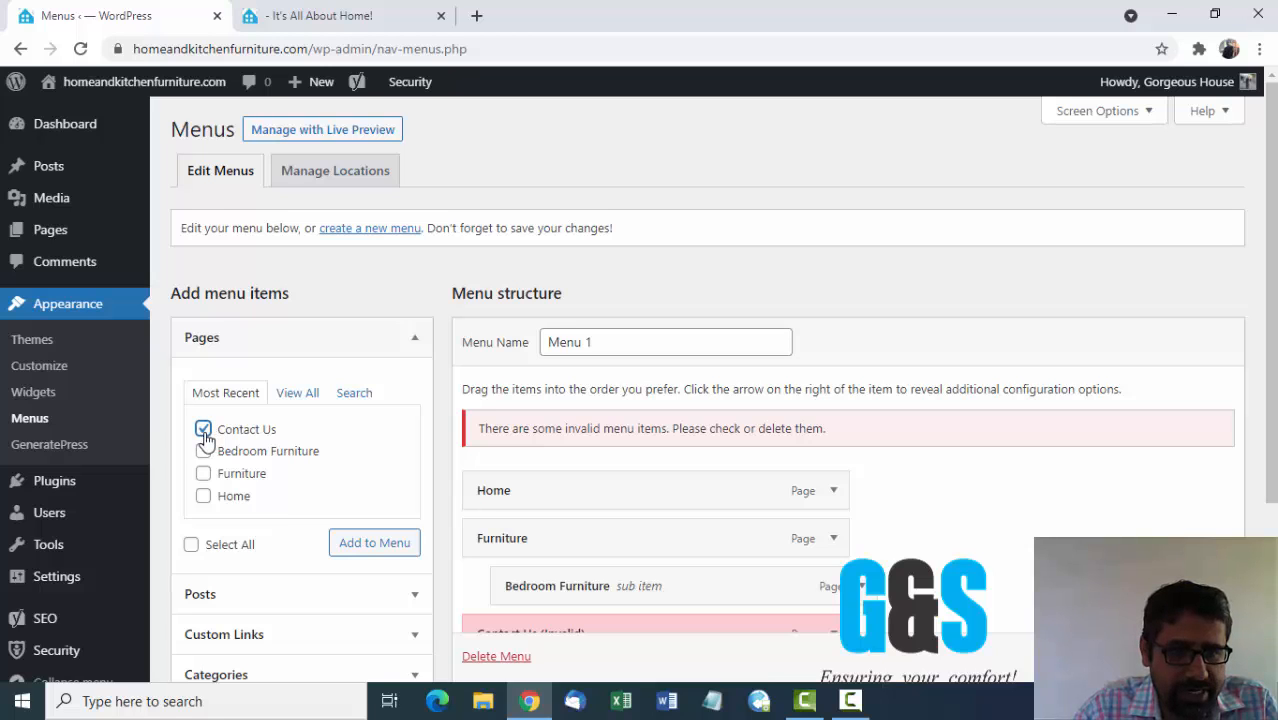
{"action": "left_click", "coordinate": [356, 553]}
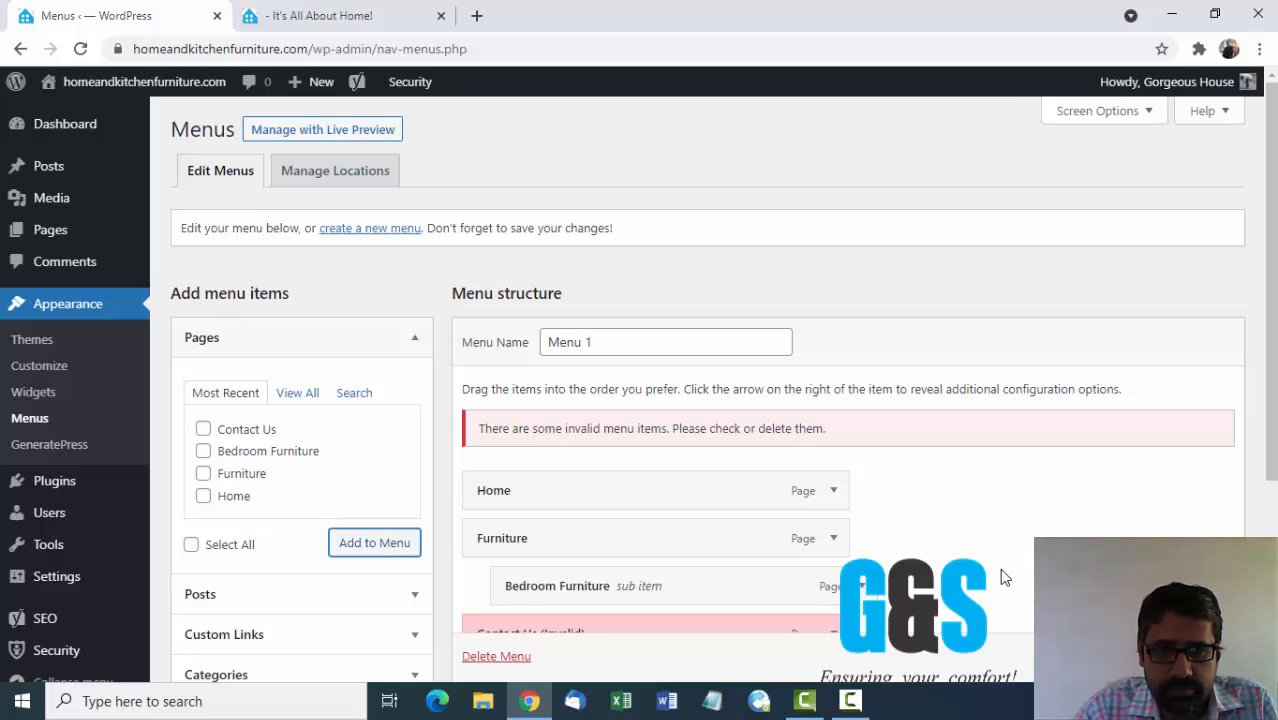
{"action": "scroll", "coordinate": [1004, 576], "scroll_direction": "down", "scroll_amount": 2}
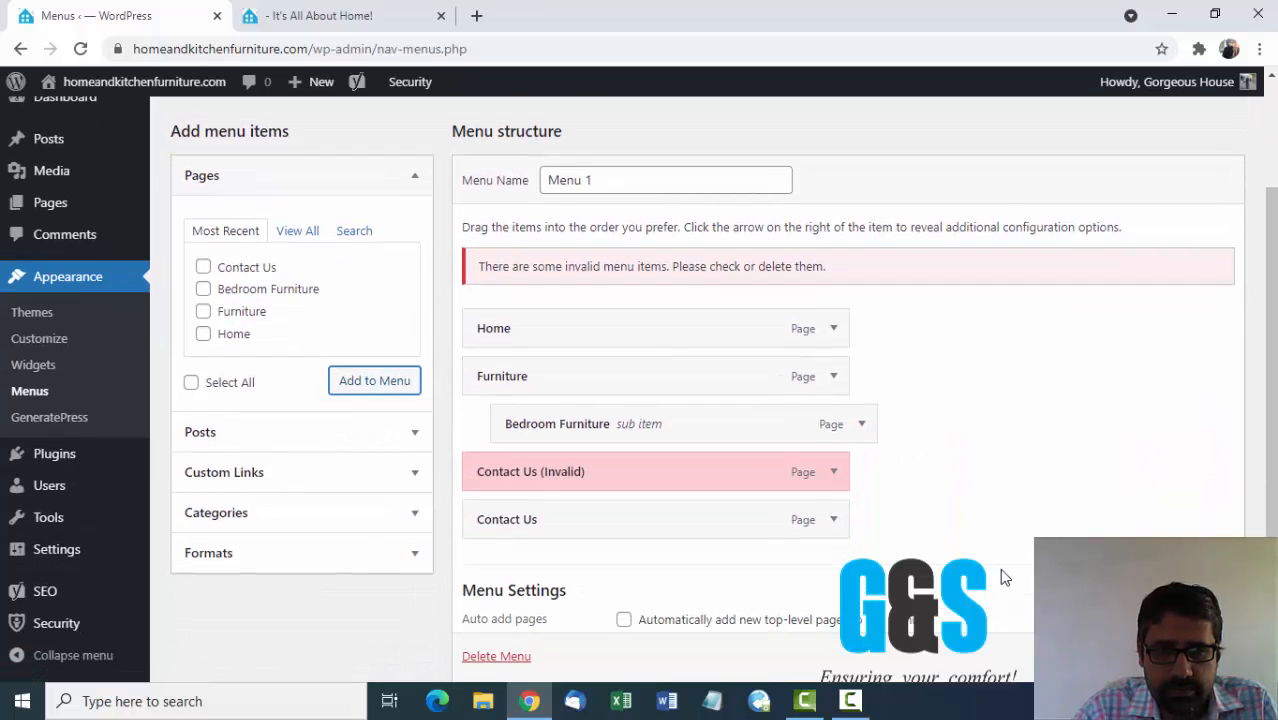
- Remove the invalid Contact Us item from Menu 1, keeping the new Contact Us item, and save the menu
{"action": "left_click", "coordinate": [834, 473]}
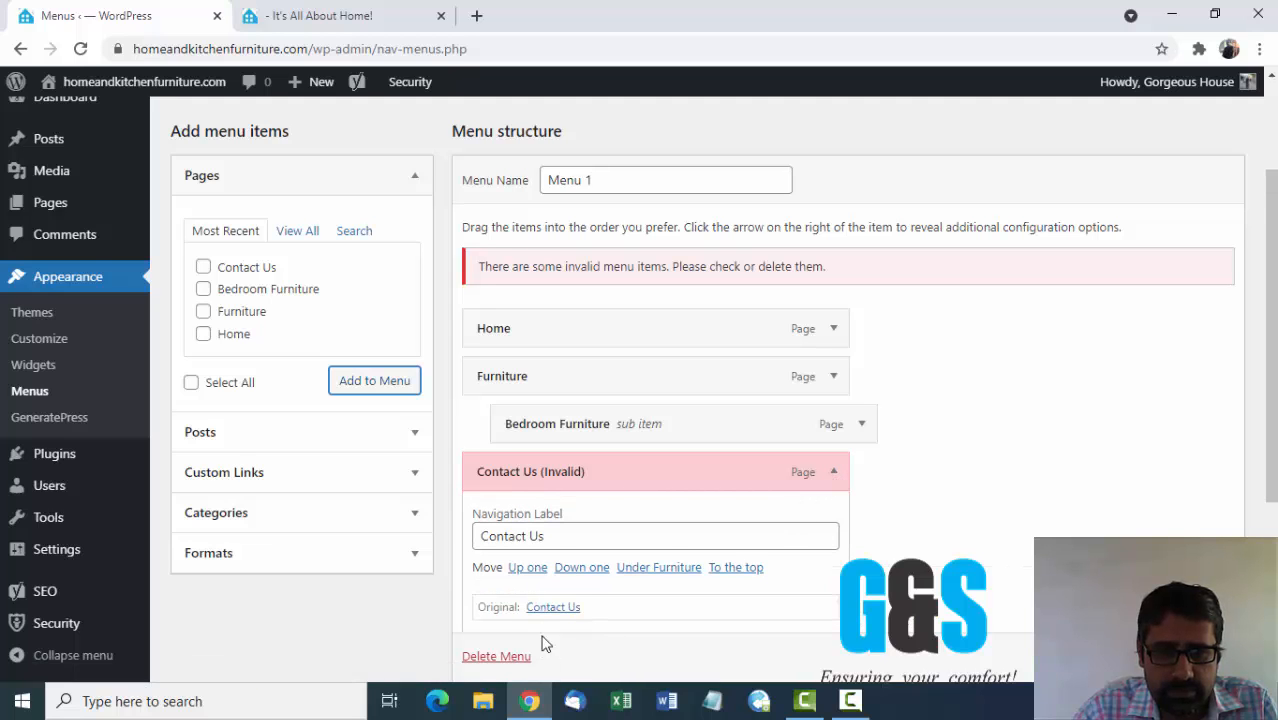
{"action": "left_click", "coordinate": [484, 660]}
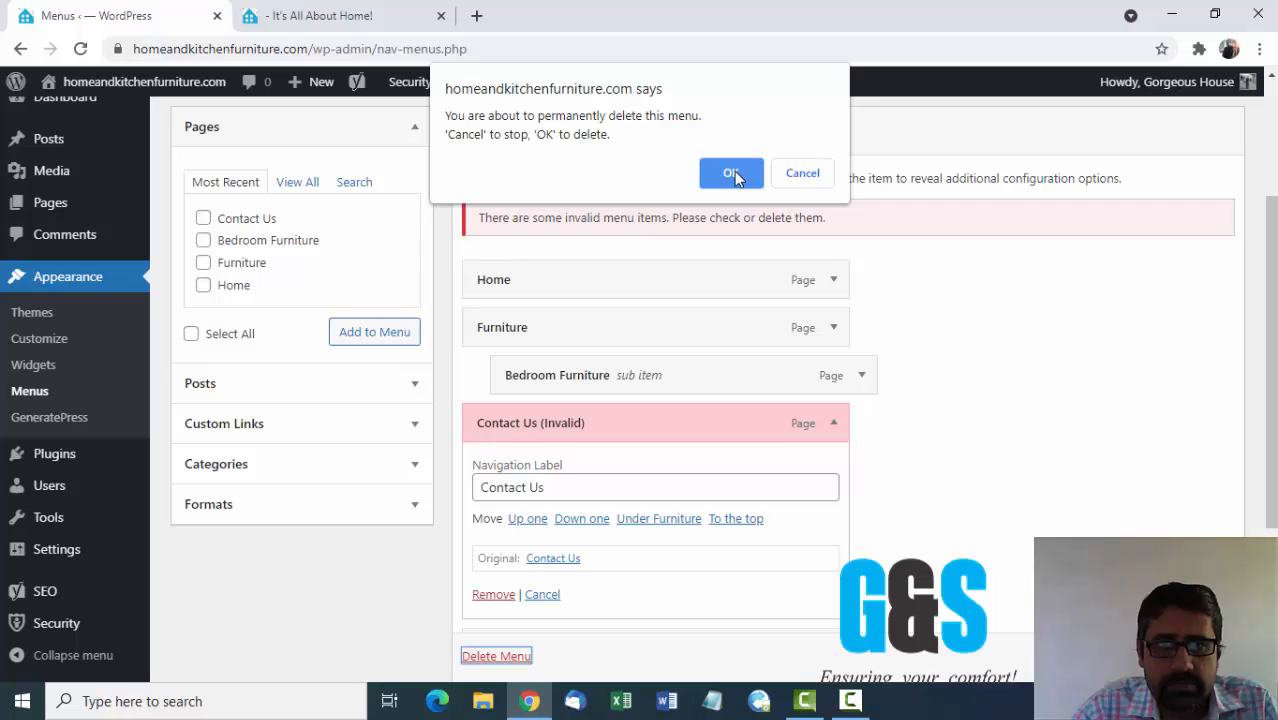
{"action": "left_click", "coordinate": [799, 173]}
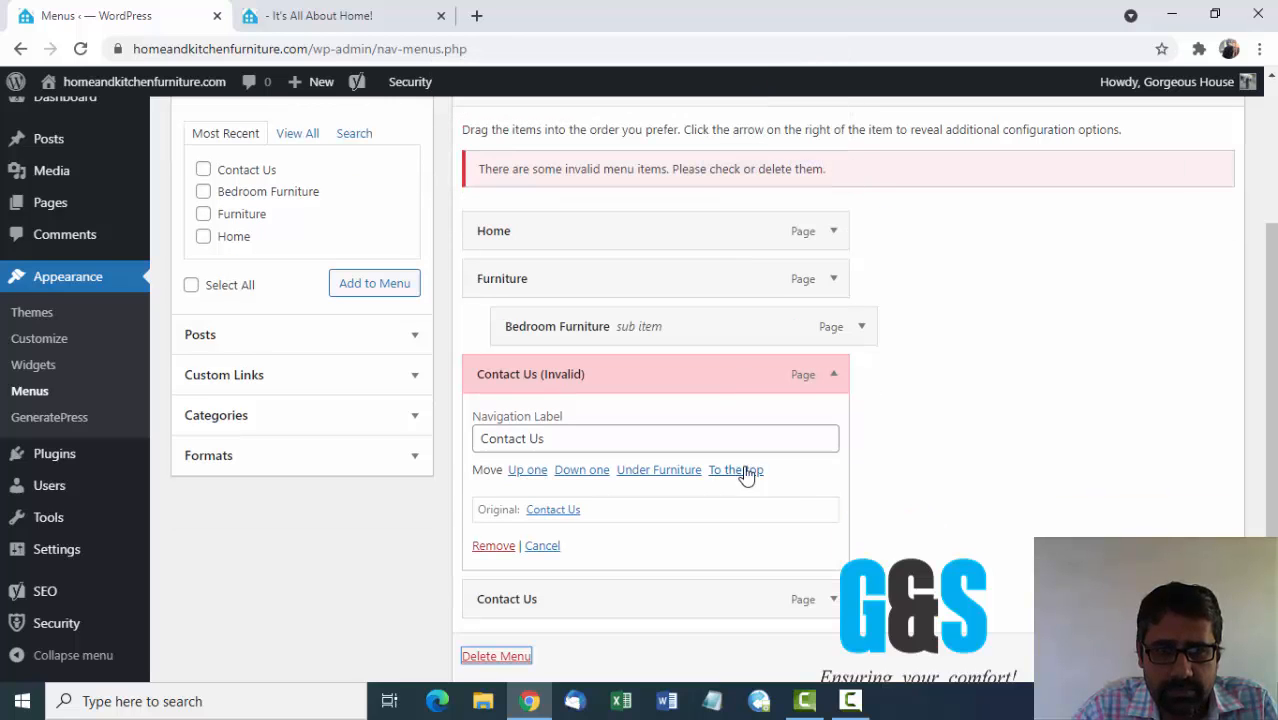
{"action": "left_click", "coordinate": [494, 548]}
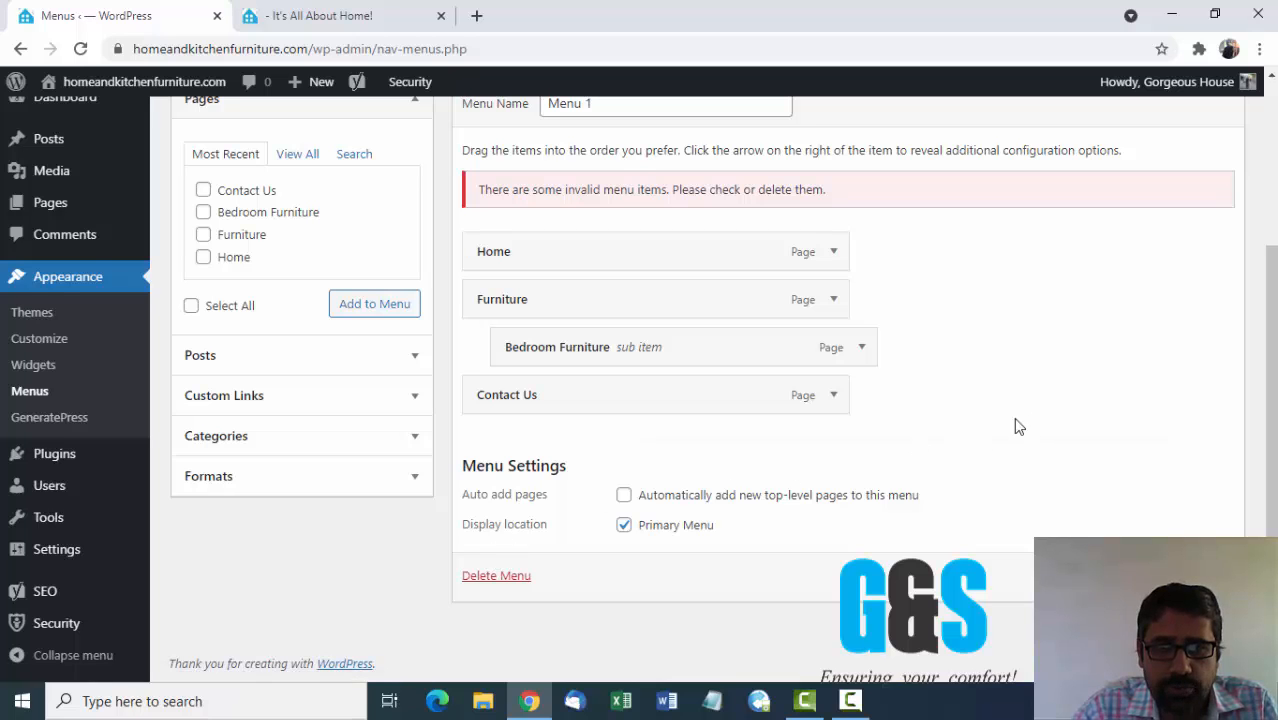
{"action": "scroll", "coordinate": [933, 396], "scroll_direction": "up", "scroll_amount": 2}
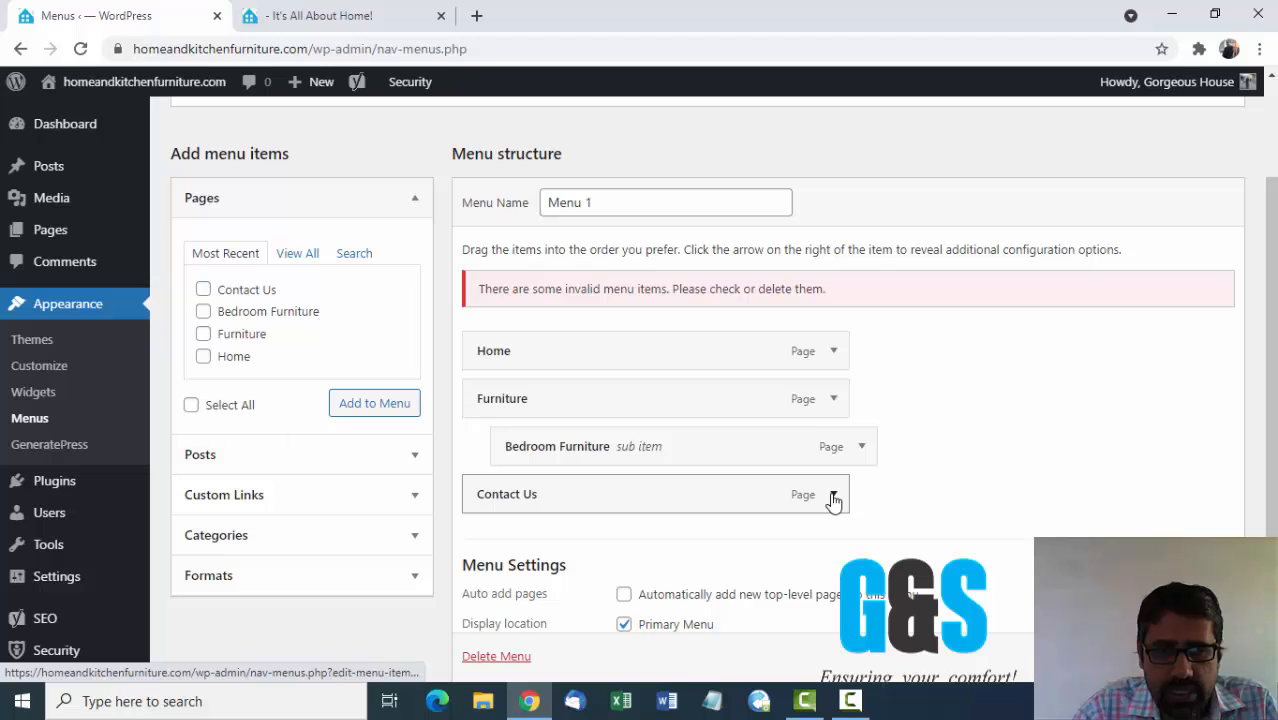
{"action": "left_click", "coordinate": [833, 496]}
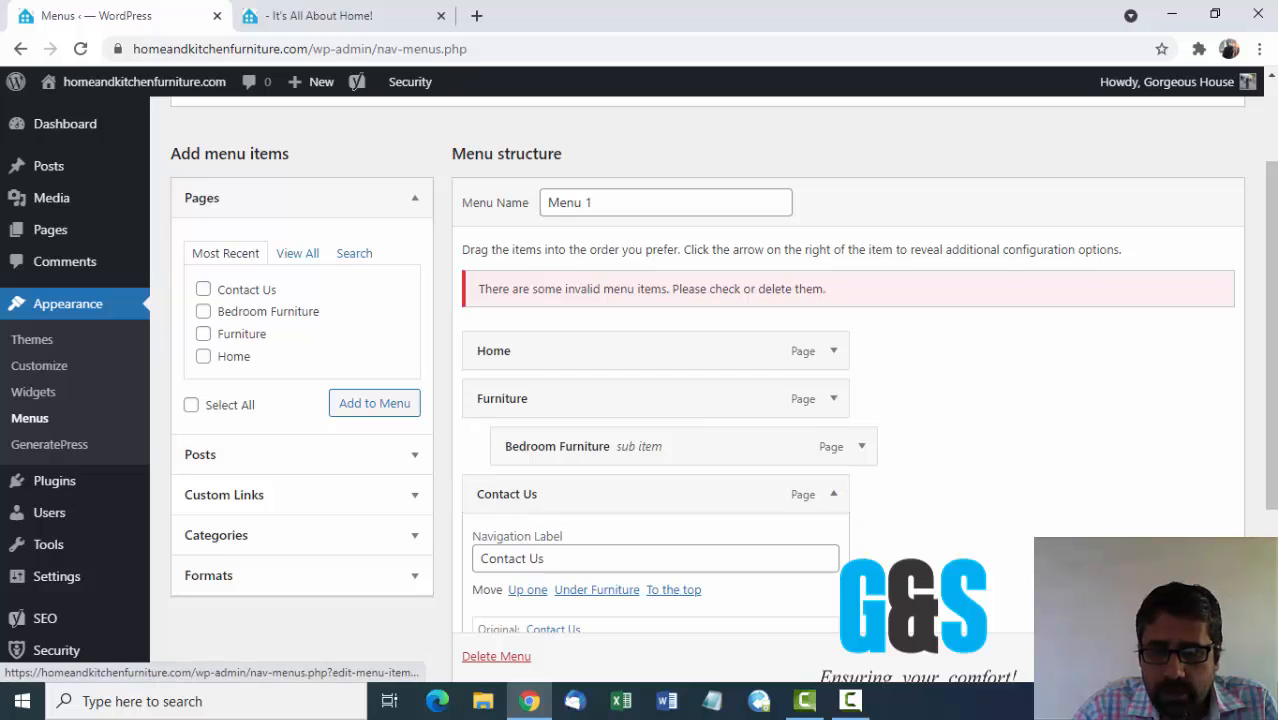
{"action": "left_click", "coordinate": [834, 495]}
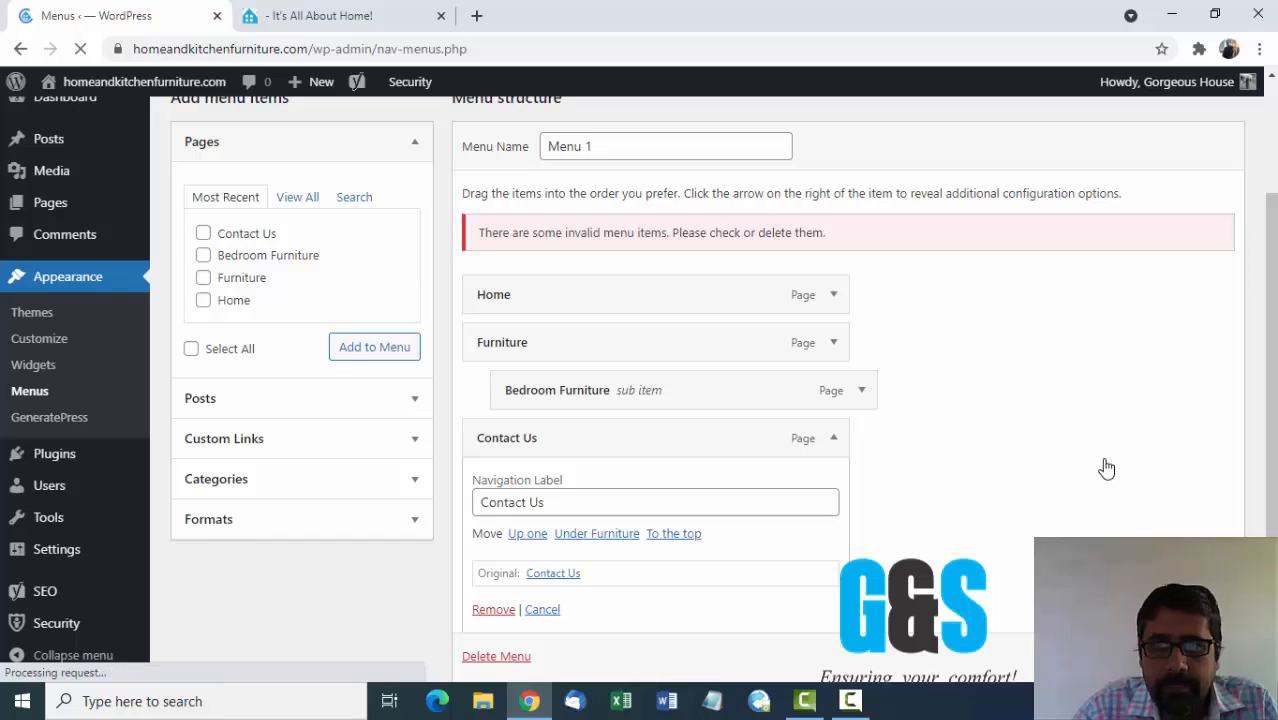
- Reload the live site's home page to check the updated navigation menu
{"action": "left_click", "coordinate": [330, 12]}
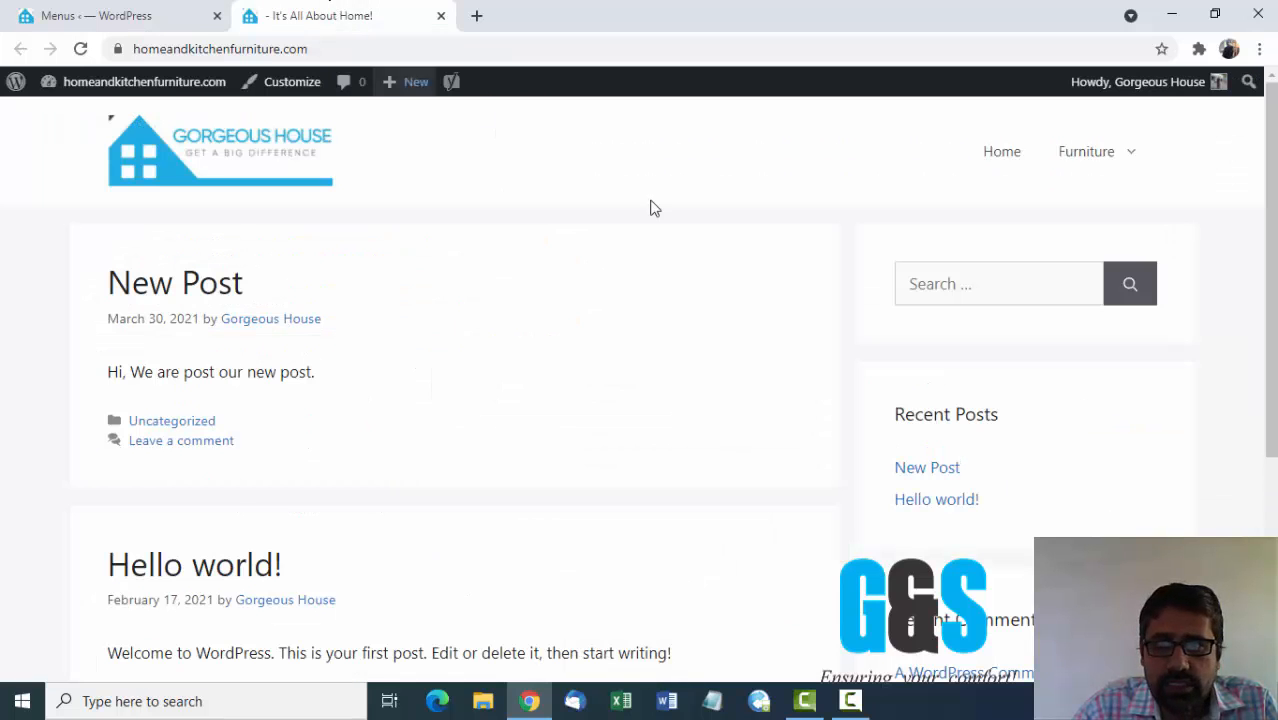
{"action": "left_click", "coordinate": [81, 50]}
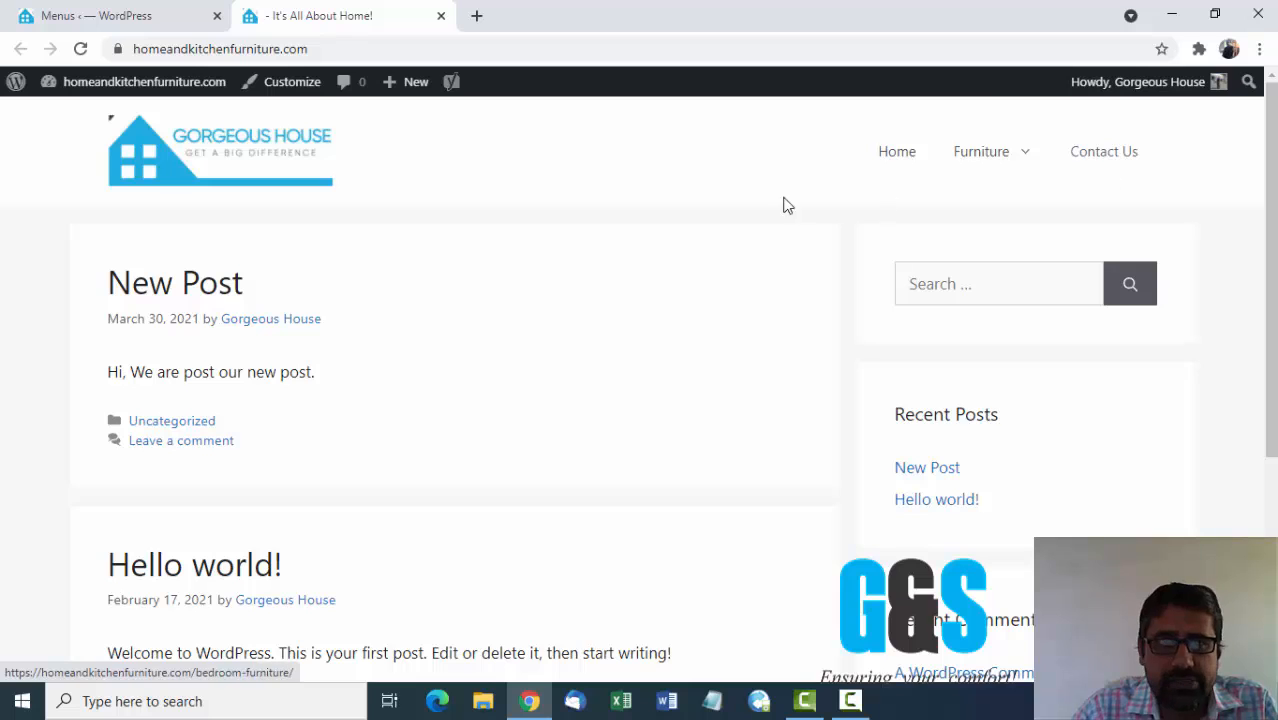
- Search the plugin directory for "contact form", and install and activate Contact Form by WPForms
{"action": "left_click", "coordinate": [120, 17]}
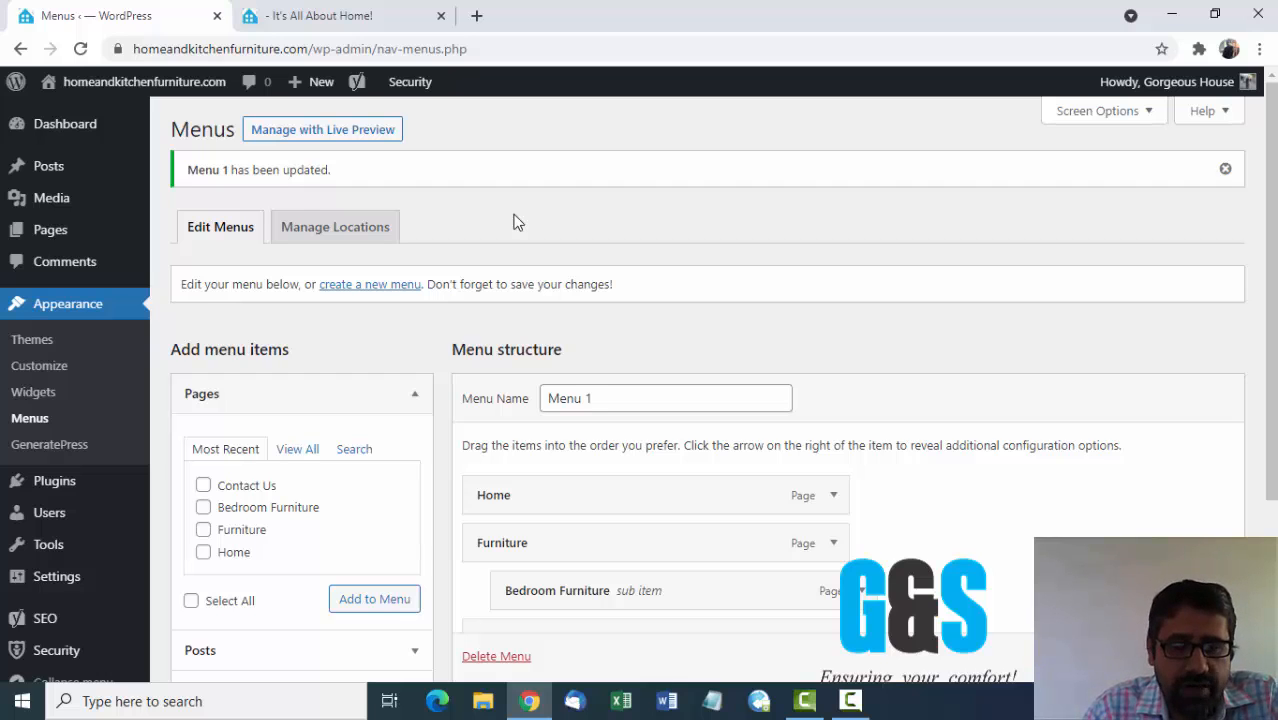
{"action": "left_click", "coordinate": [51, 486]}
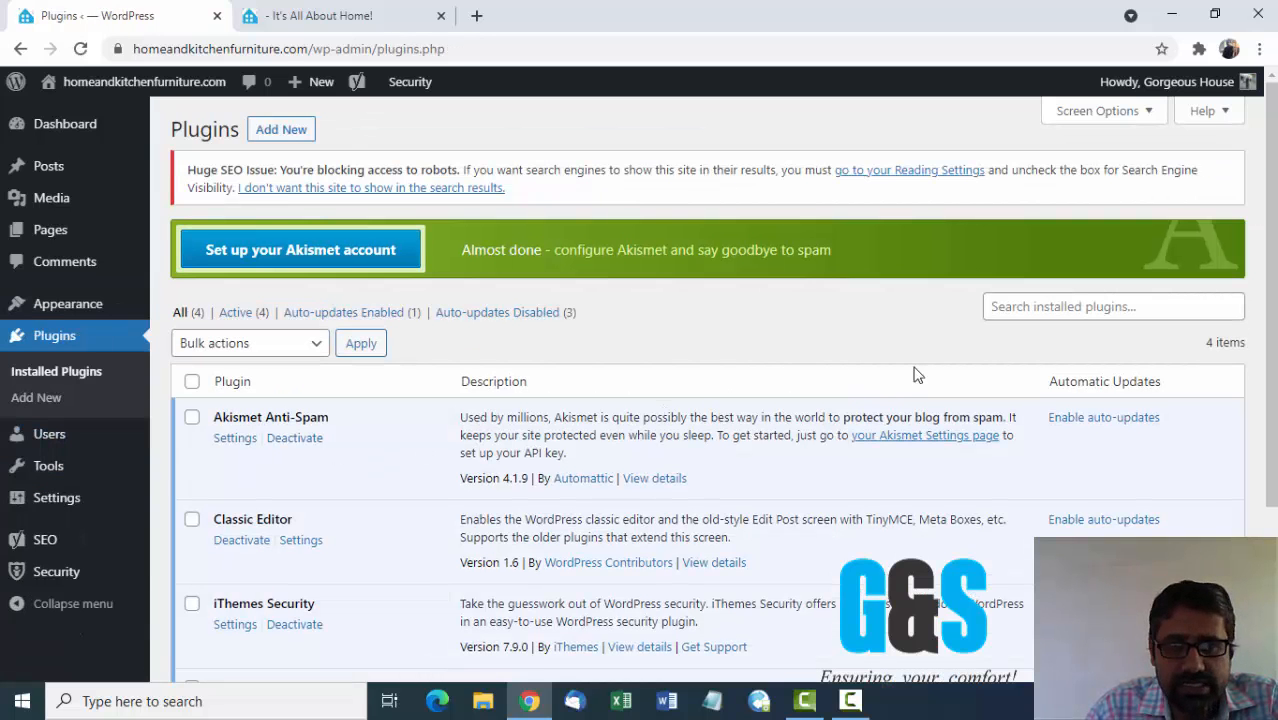
{"action": "left_click", "coordinate": [284, 131]}
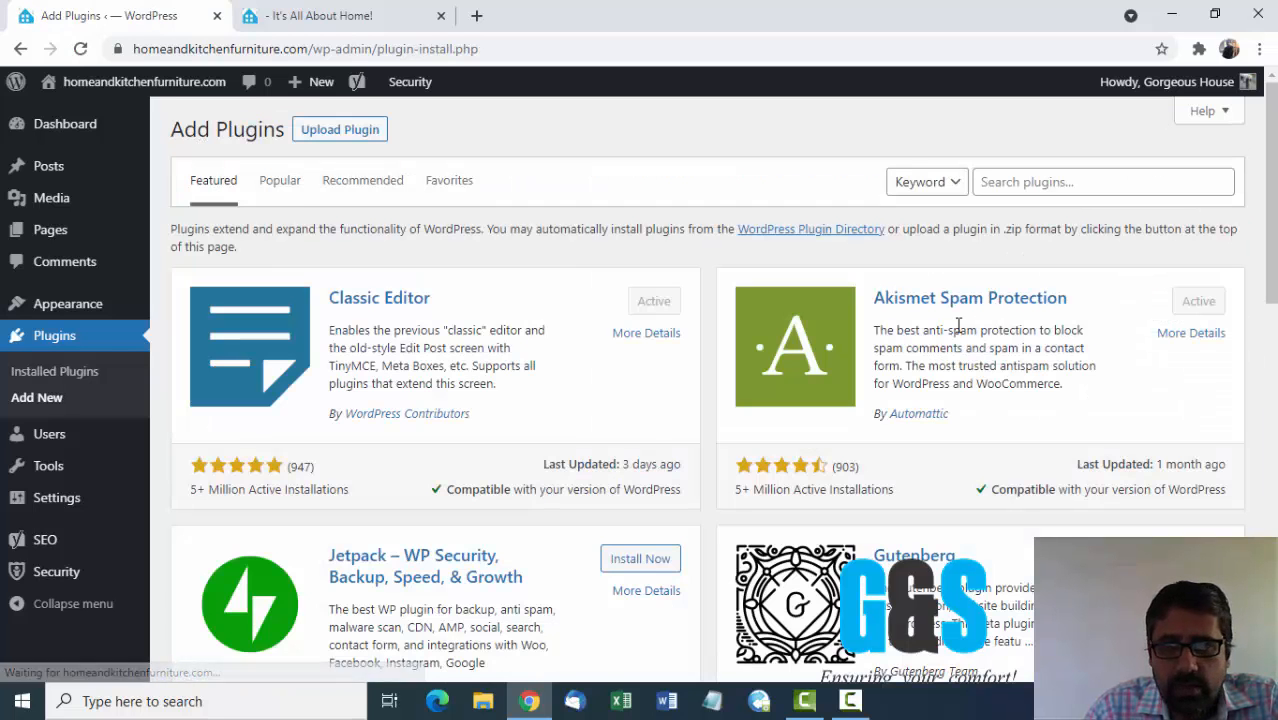
{"action": "left_click", "coordinate": [1024, 181]}
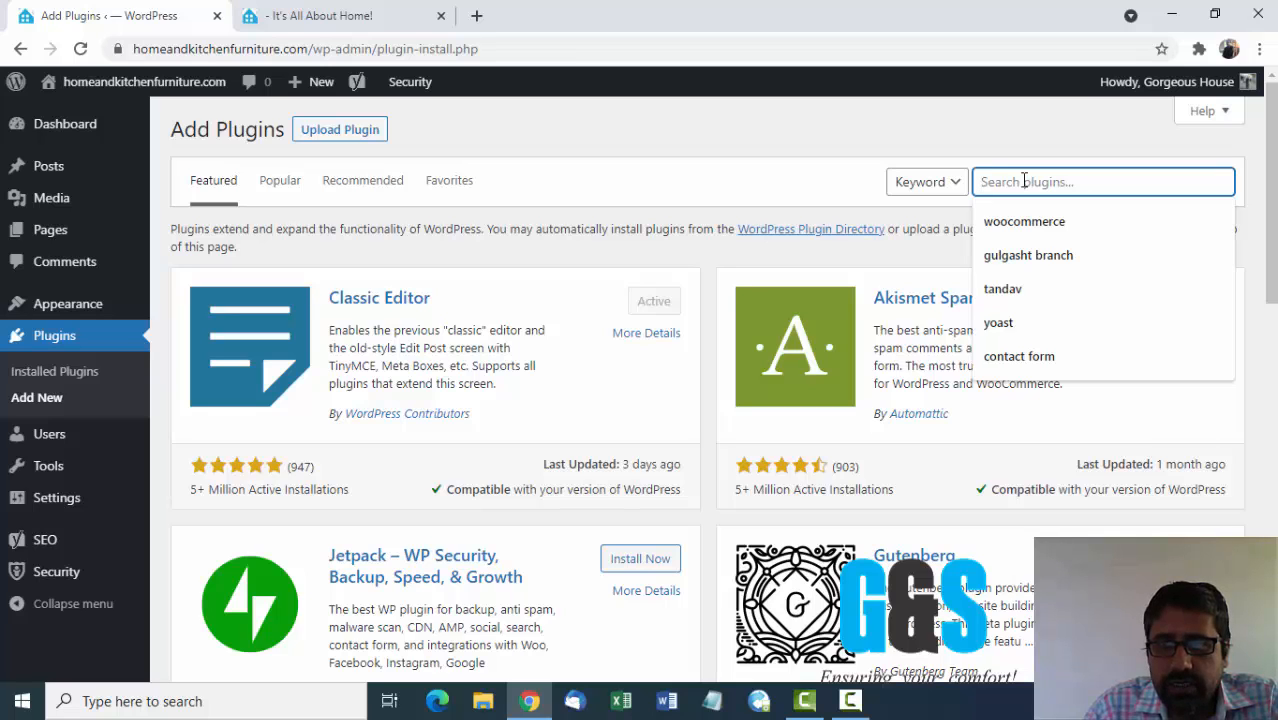
{"action": "left_click", "coordinate": [1000, 358]}
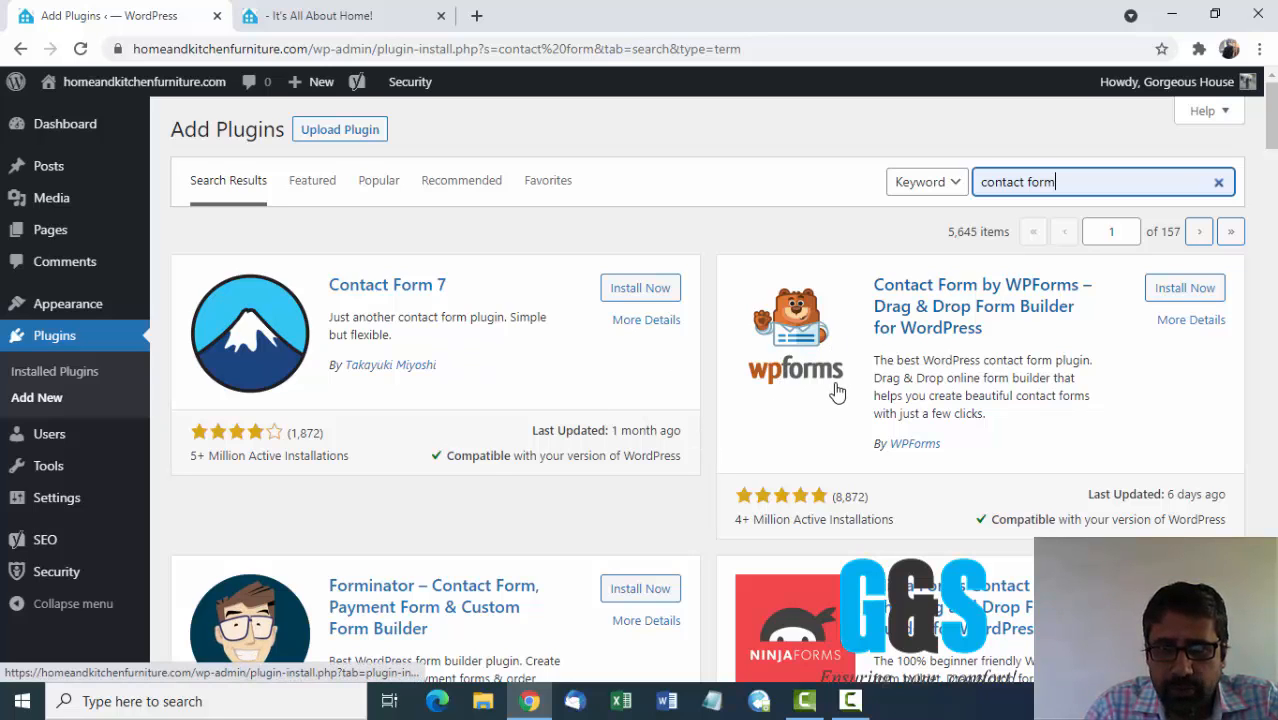
{"action": "left_click", "coordinate": [1172, 290]}
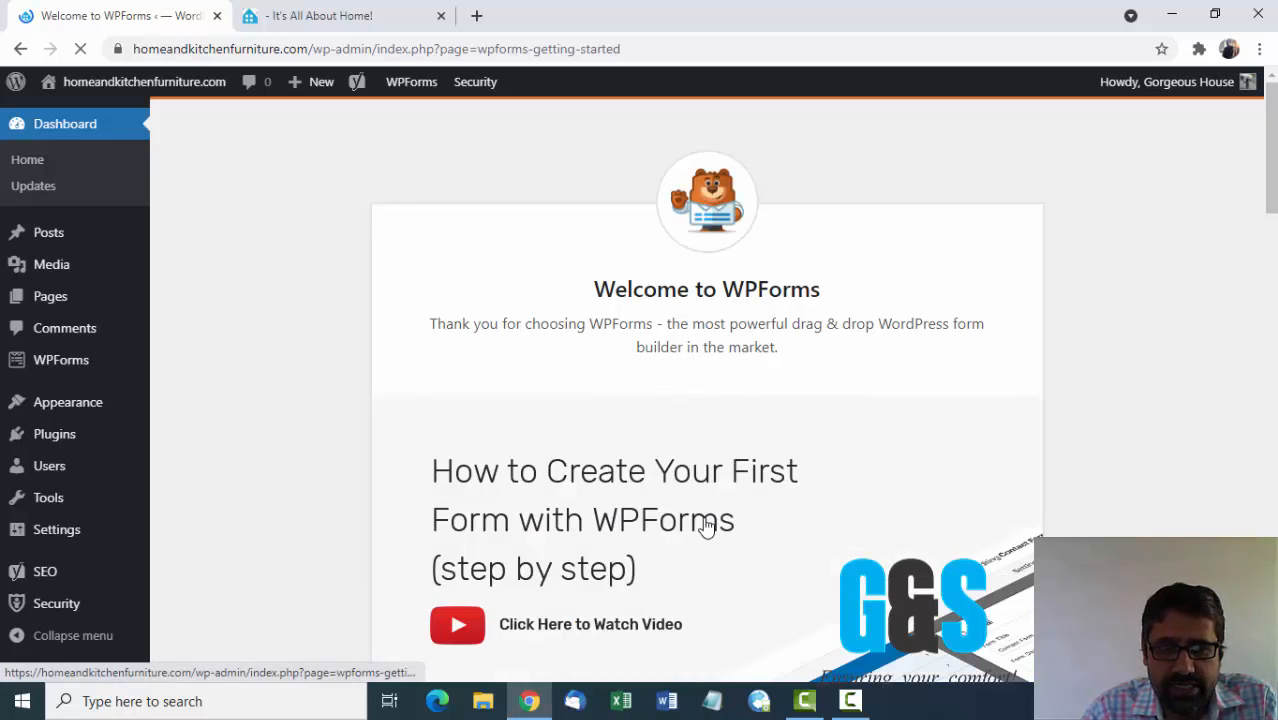
- Look through the WPForms welcome page for its features and the option to create a first form
{"action": "scroll", "coordinate": [707, 522], "scroll_direction": "down", "scroll_amount": 3}
{"action": "scroll", "coordinate": [705, 526], "scroll_direction": "down", "scroll_amount": 5}
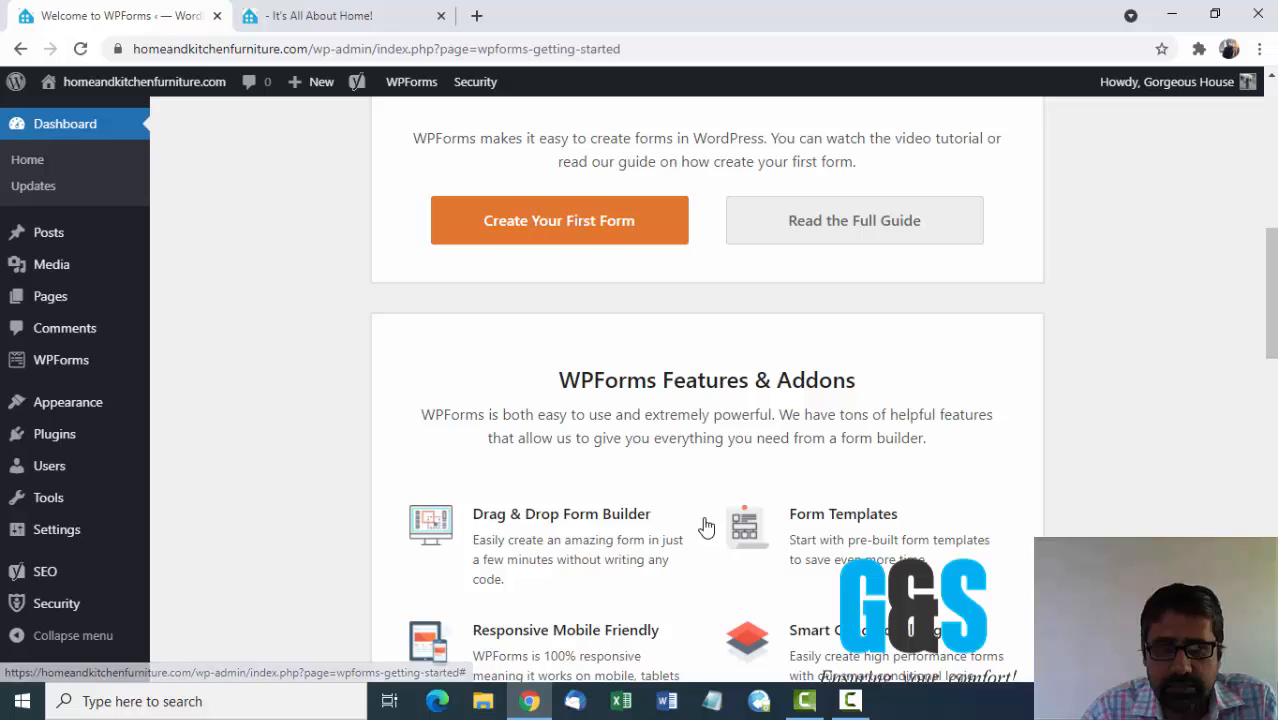
{"action": "scroll", "coordinate": [705, 525], "scroll_direction": "up", "scroll_amount": 2}
{"action": "scroll", "coordinate": [705, 525], "scroll_direction": "up", "scroll_amount": 5}
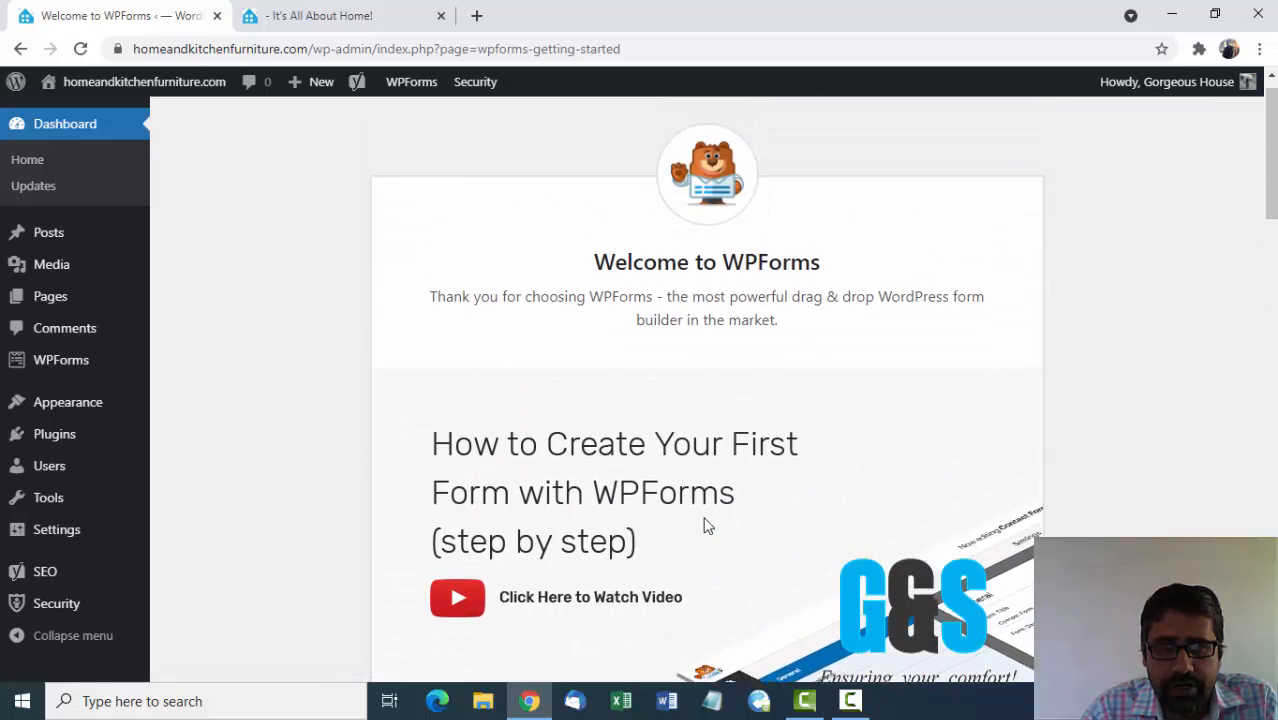
{"action": "scroll", "coordinate": [705, 525], "scroll_direction": "down", "scroll_amount": 1}
{"action": "scroll", "coordinate": [705, 525], "scroll_direction": "down", "scroll_amount": 3}
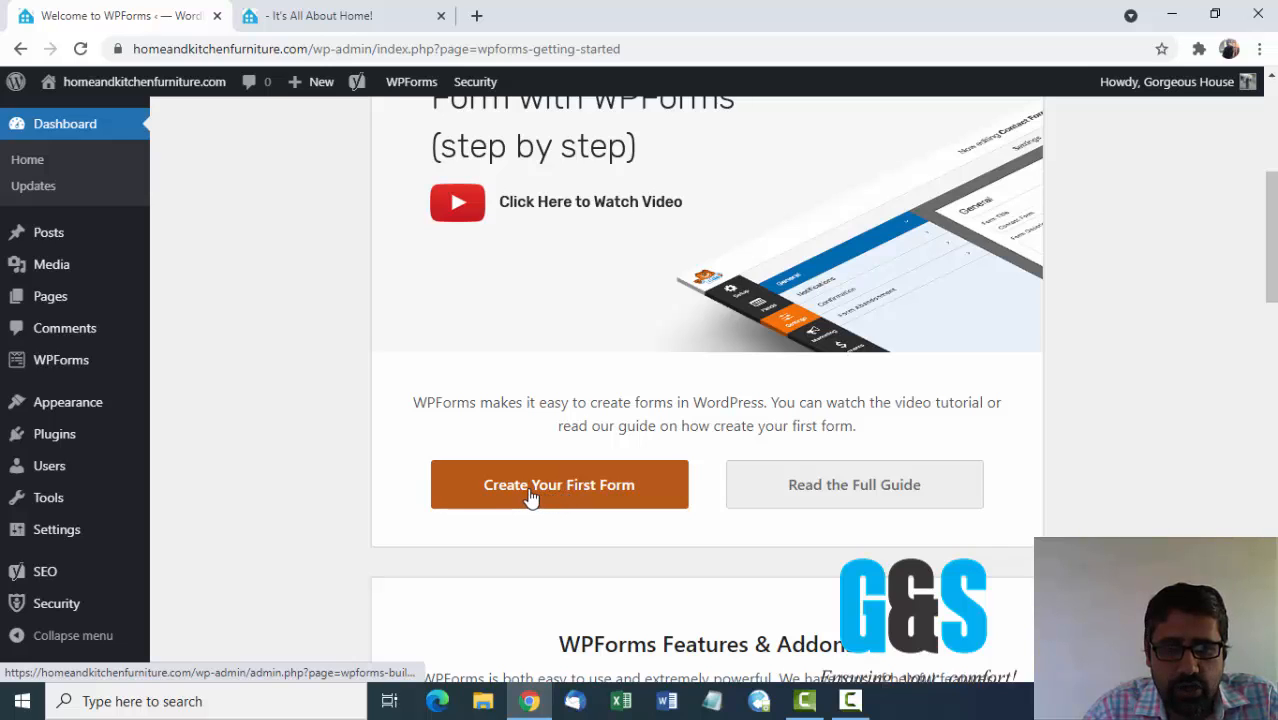
- Start a first form in the WPForms builder from the Blank Form template
{"action": "left_click", "coordinate": [573, 497]}
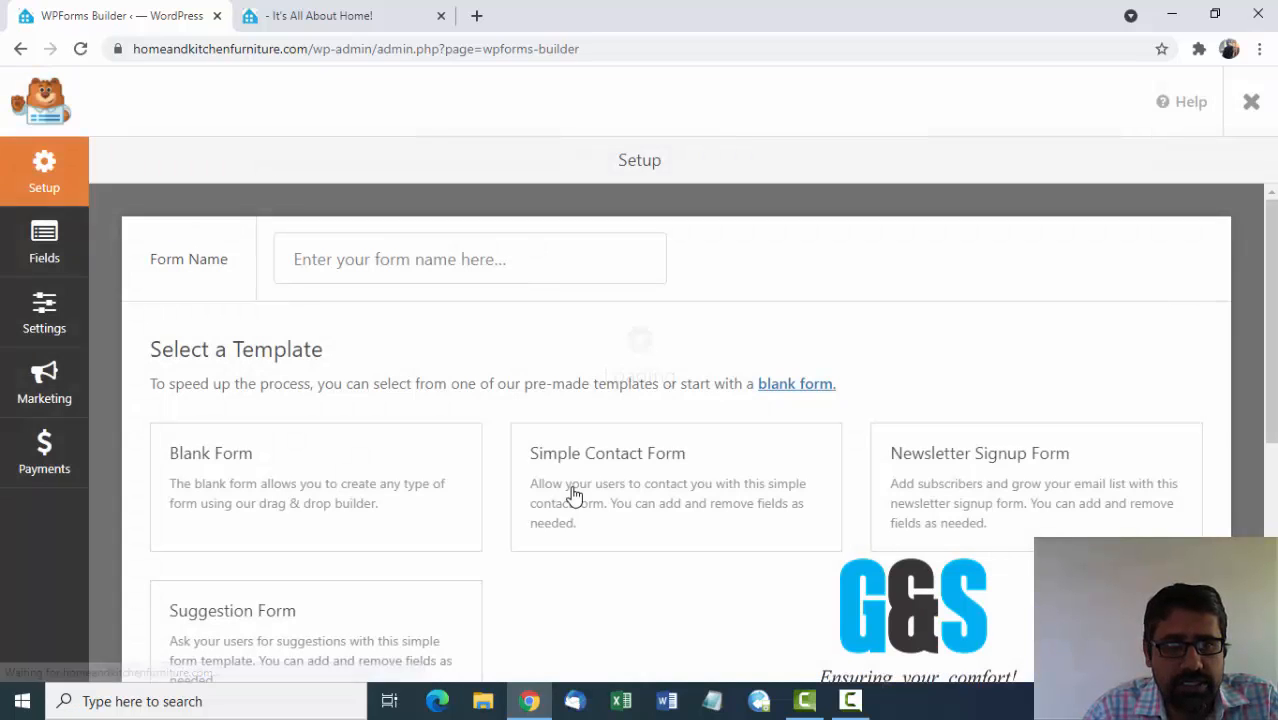
{"action": "mouse_move", "coordinate": [678, 545]}
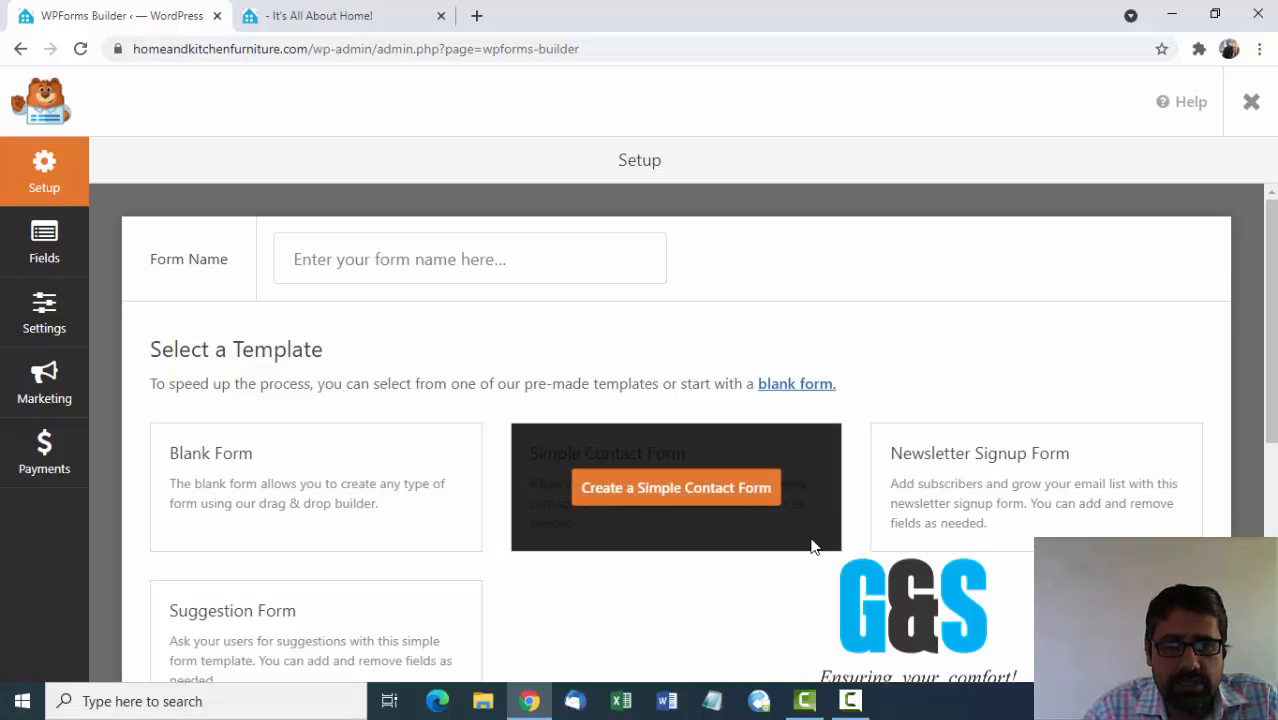
{"action": "scroll", "coordinate": [808, 594], "scroll_direction": "down", "scroll_amount": 2}
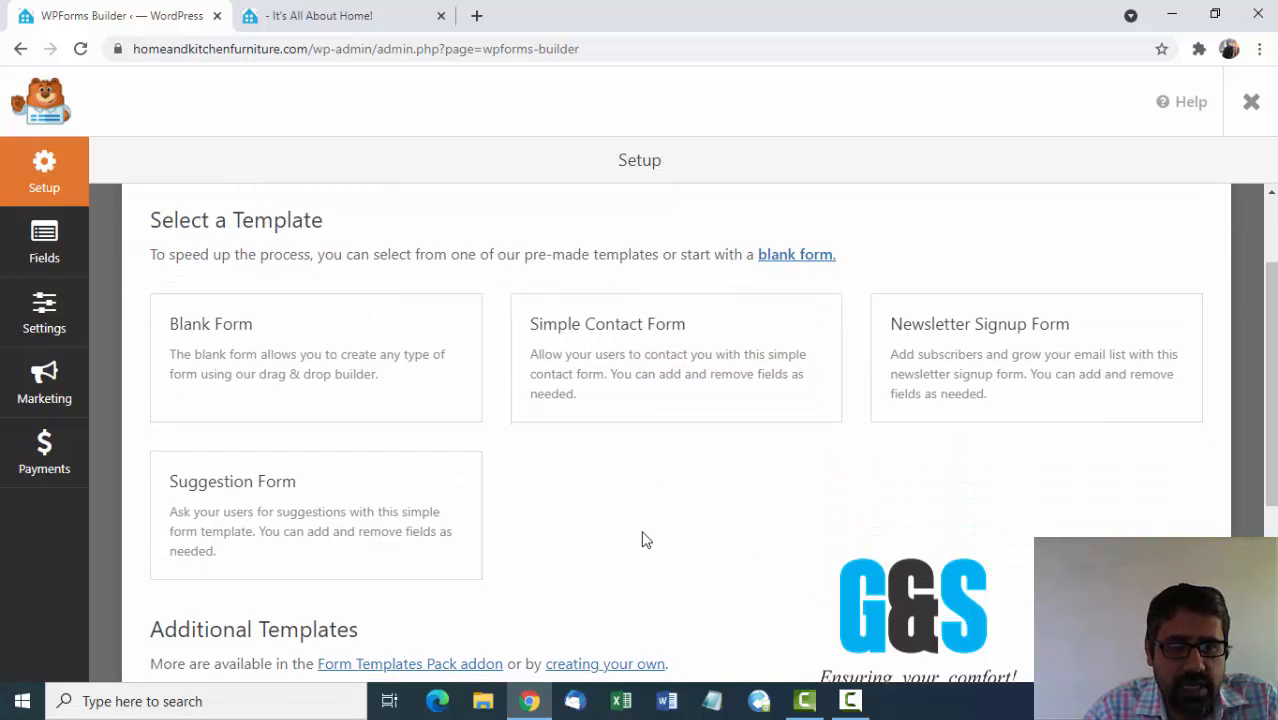
{"action": "scroll", "coordinate": [600, 510], "scroll_direction": "up", "scroll_amount": 1}
{"action": "mouse_move", "coordinate": [189, 376]}
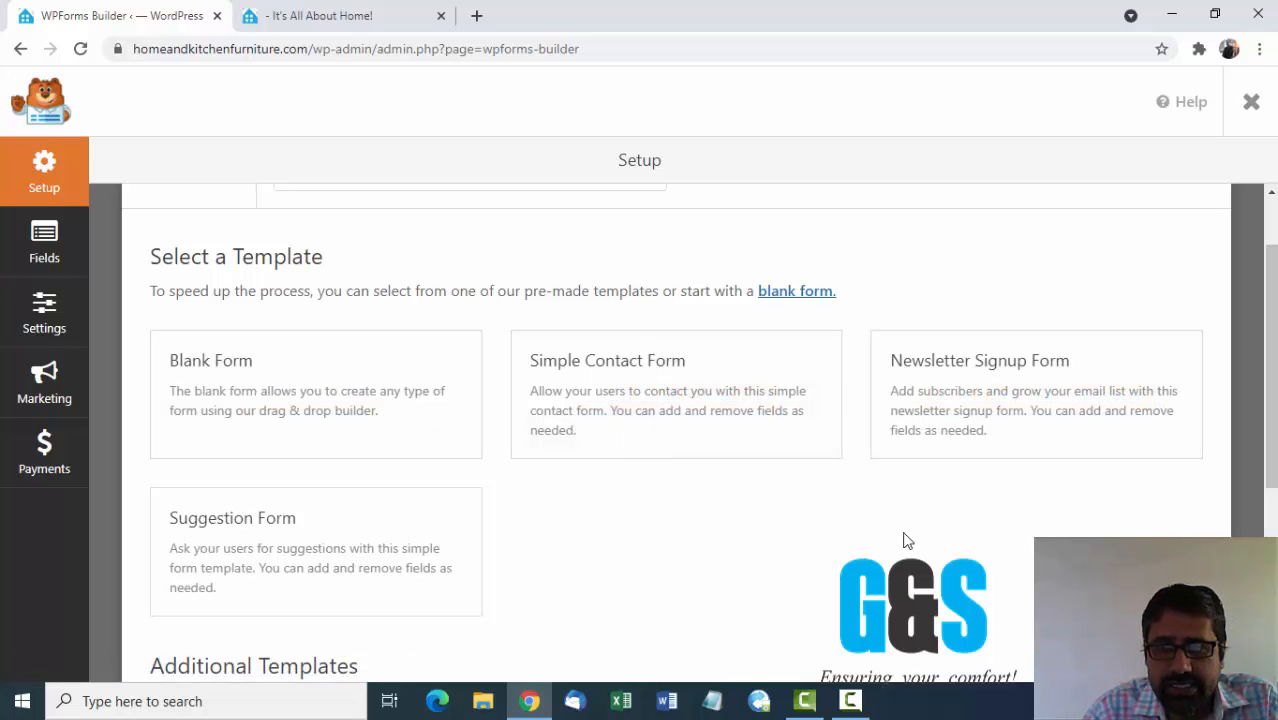
{"action": "mouse_move", "coordinate": [408, 537]}
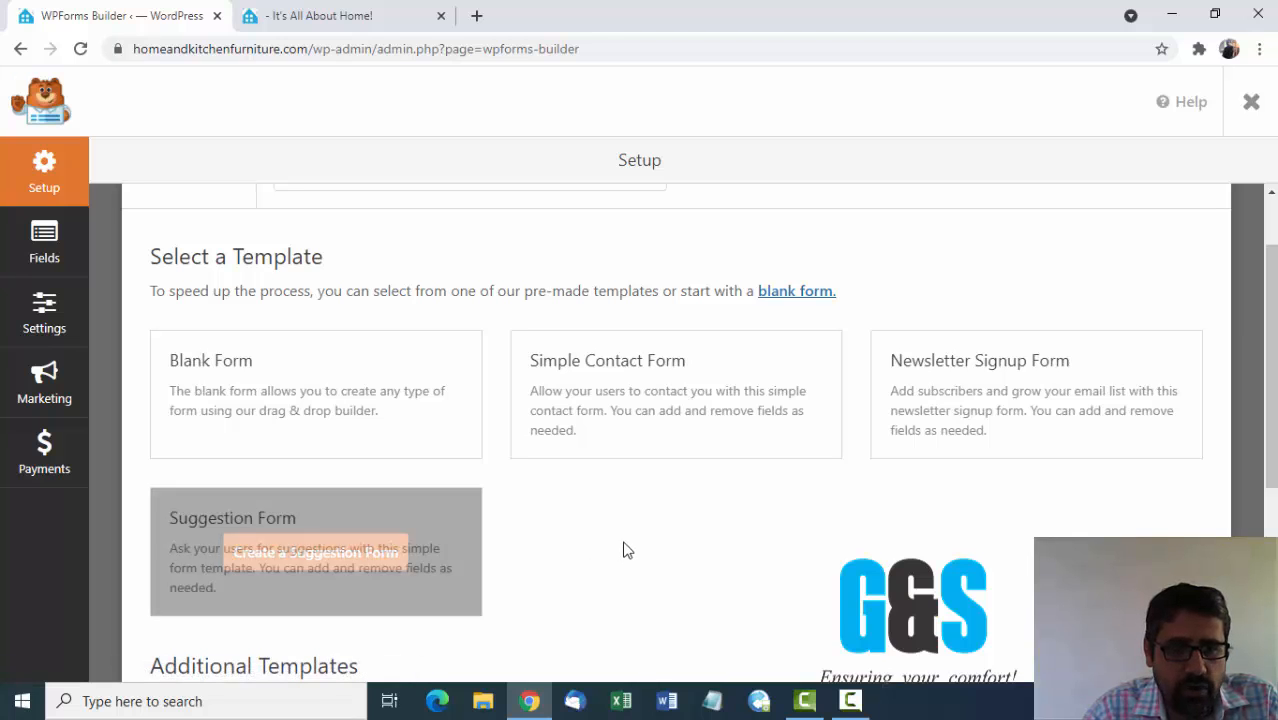
{"action": "mouse_move", "coordinate": [255, 400]}
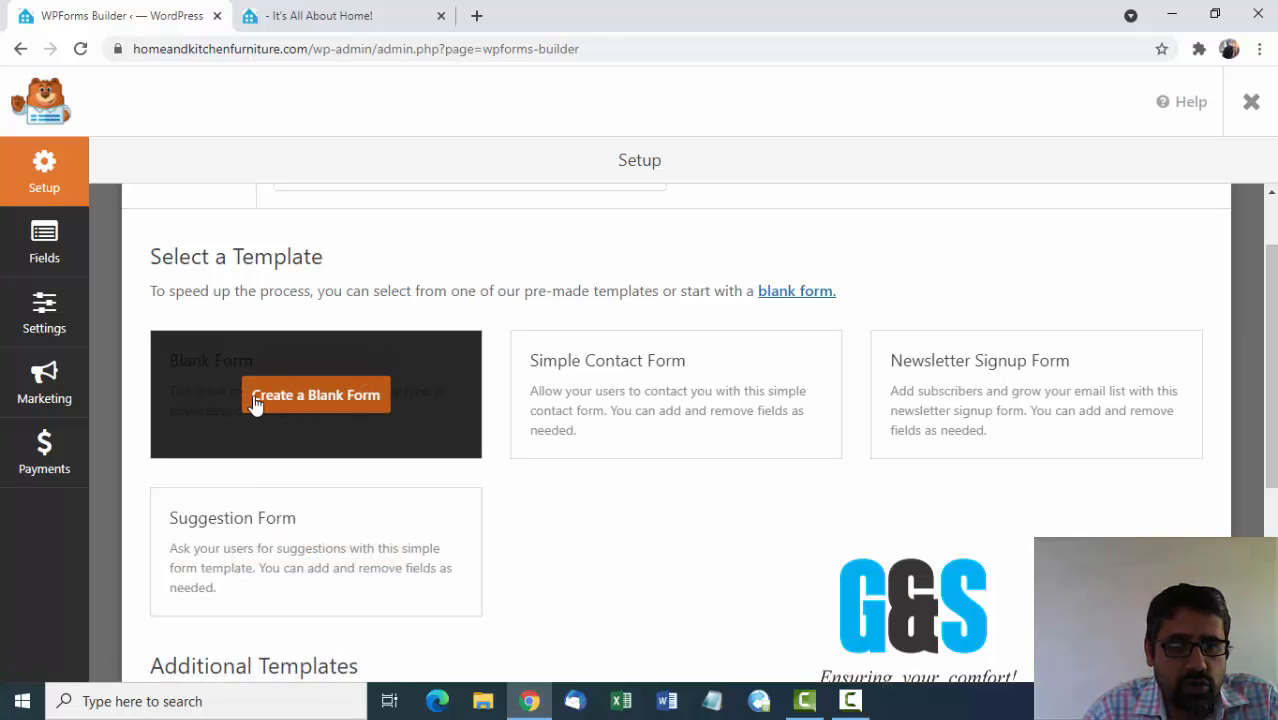
{"action": "left_click", "coordinate": [316, 396]}
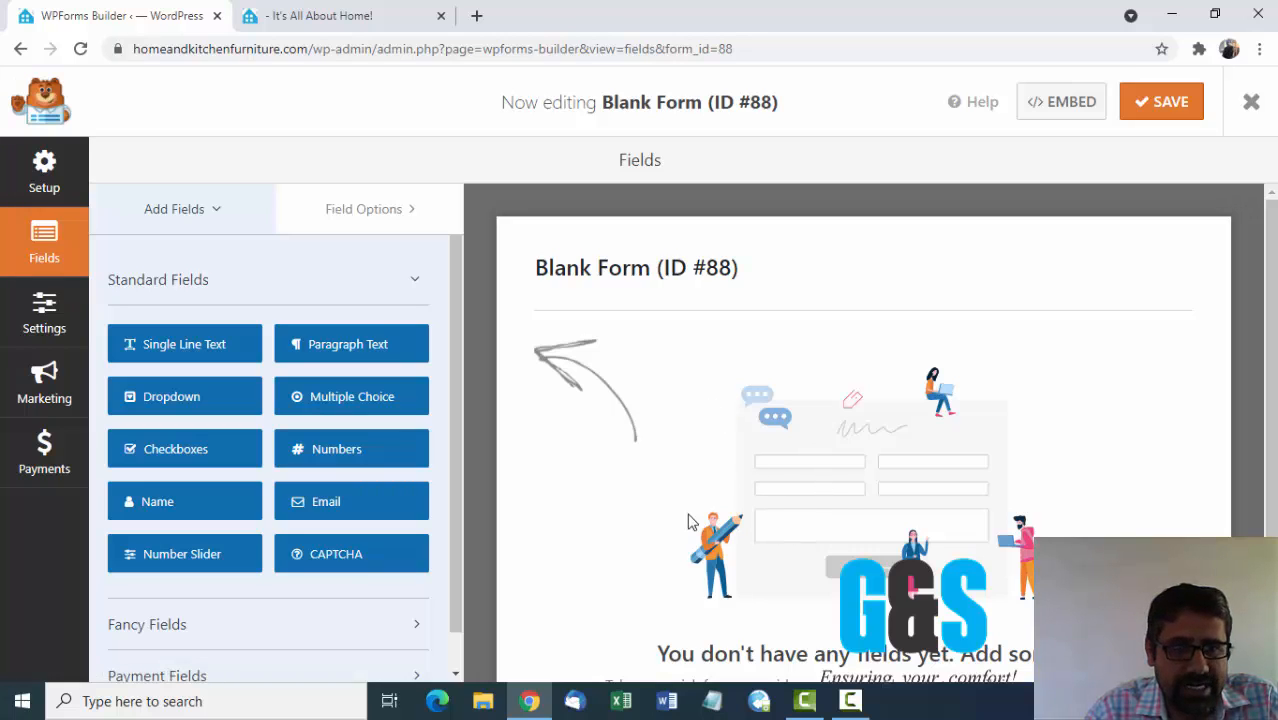
- Add a Name field from the standard fields to the blank form, deleting the duplicate Name field
{"action": "left_click", "coordinate": [416, 287]}
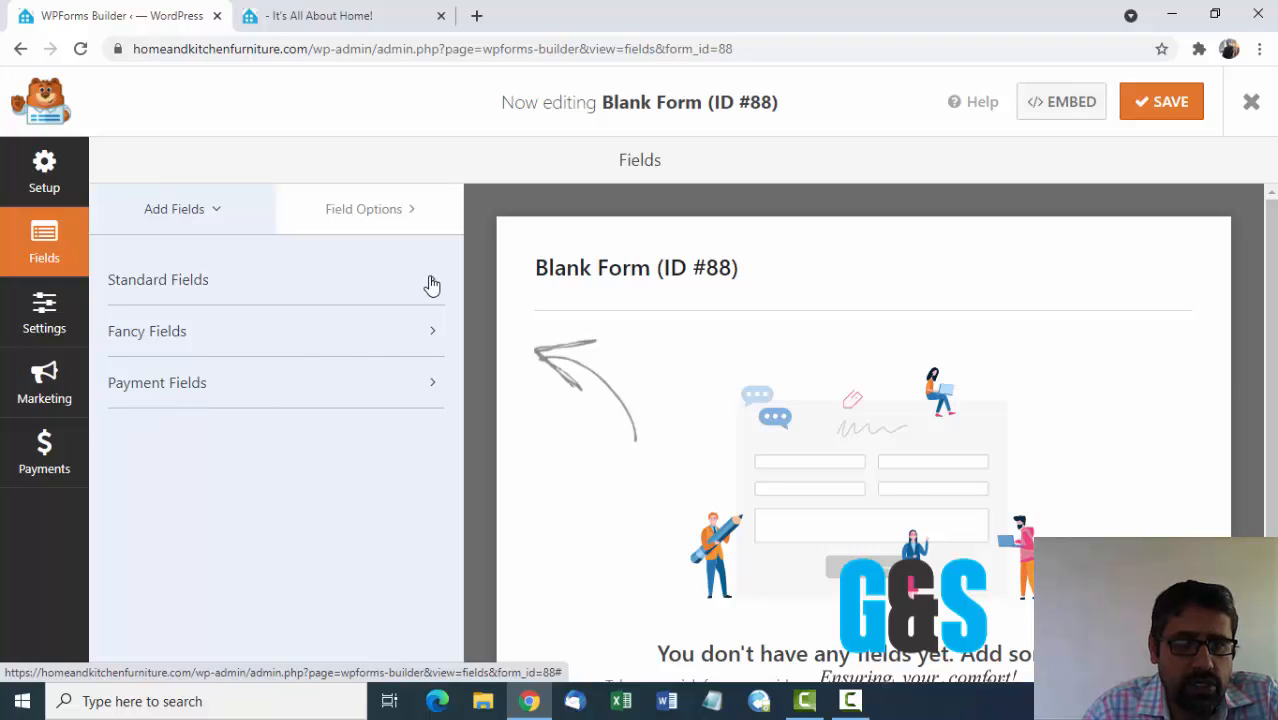
{"action": "left_click", "coordinate": [431, 288]}
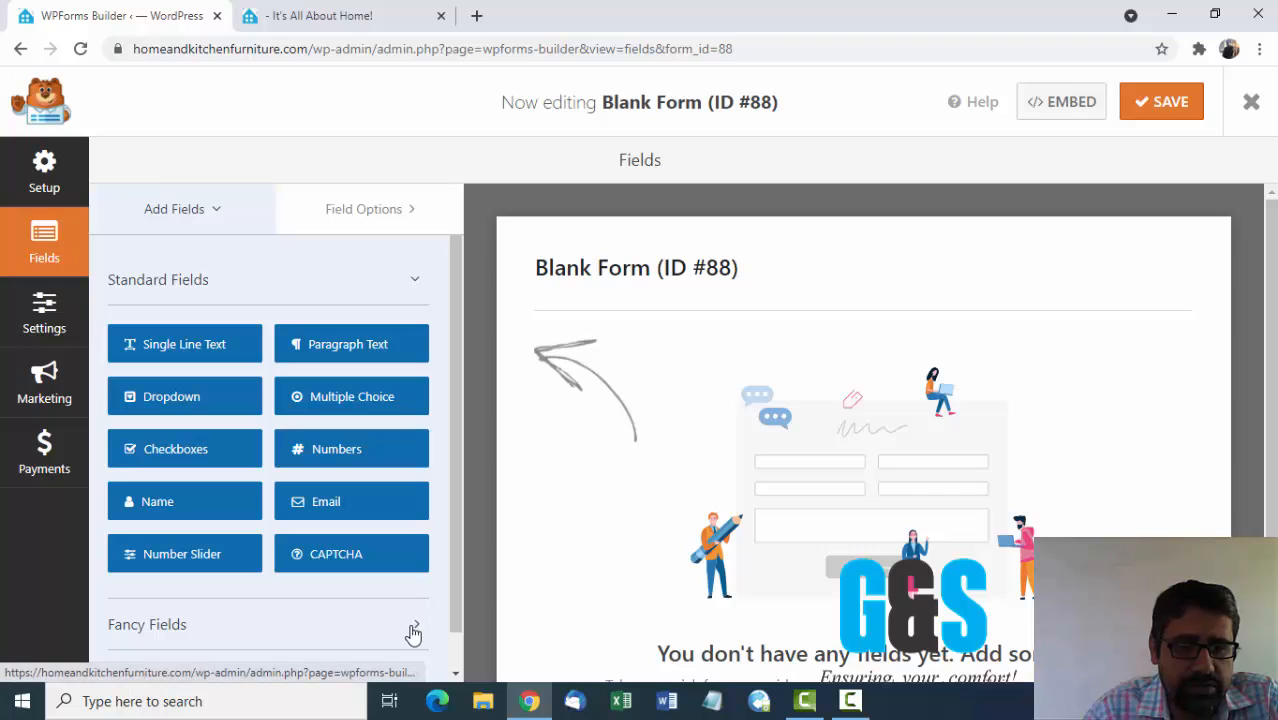
{"action": "left_click", "coordinate": [413, 628]}
{"action": "scroll", "coordinate": [413, 633], "scroll_direction": "down", "scroll_amount": 3}
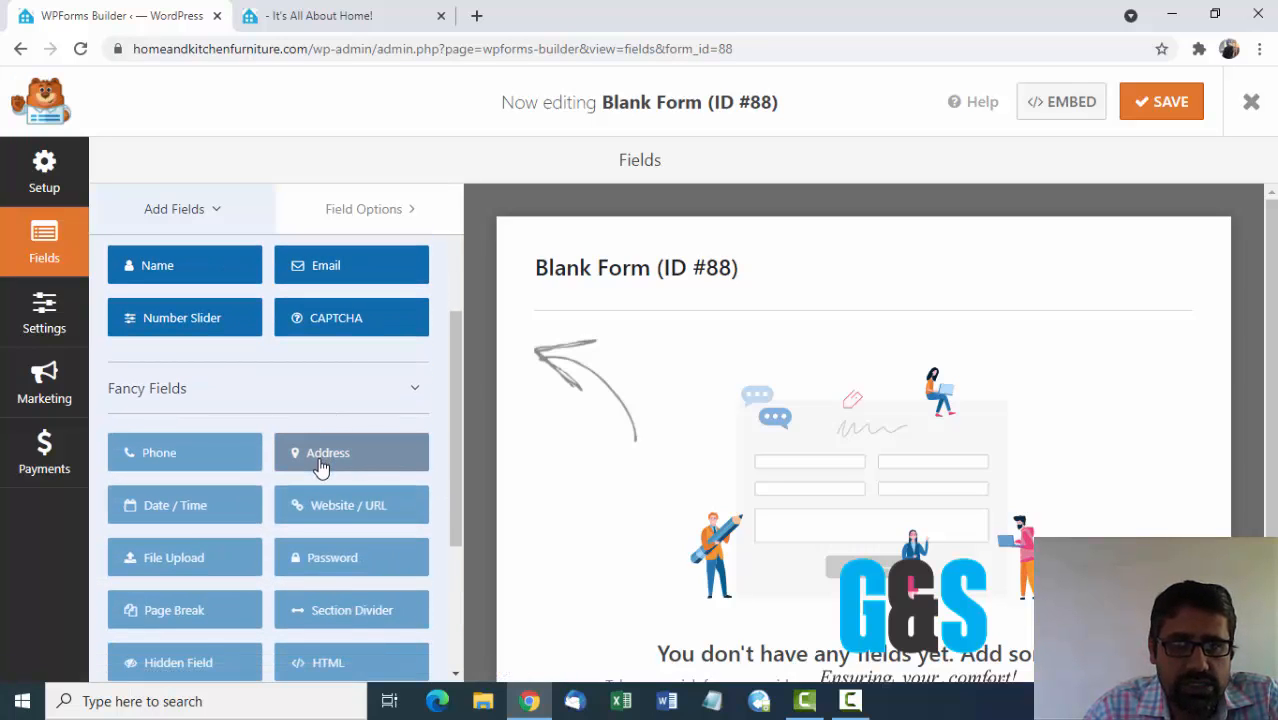
{"action": "scroll", "coordinate": [362, 399], "scroll_direction": "up", "scroll_amount": 1}
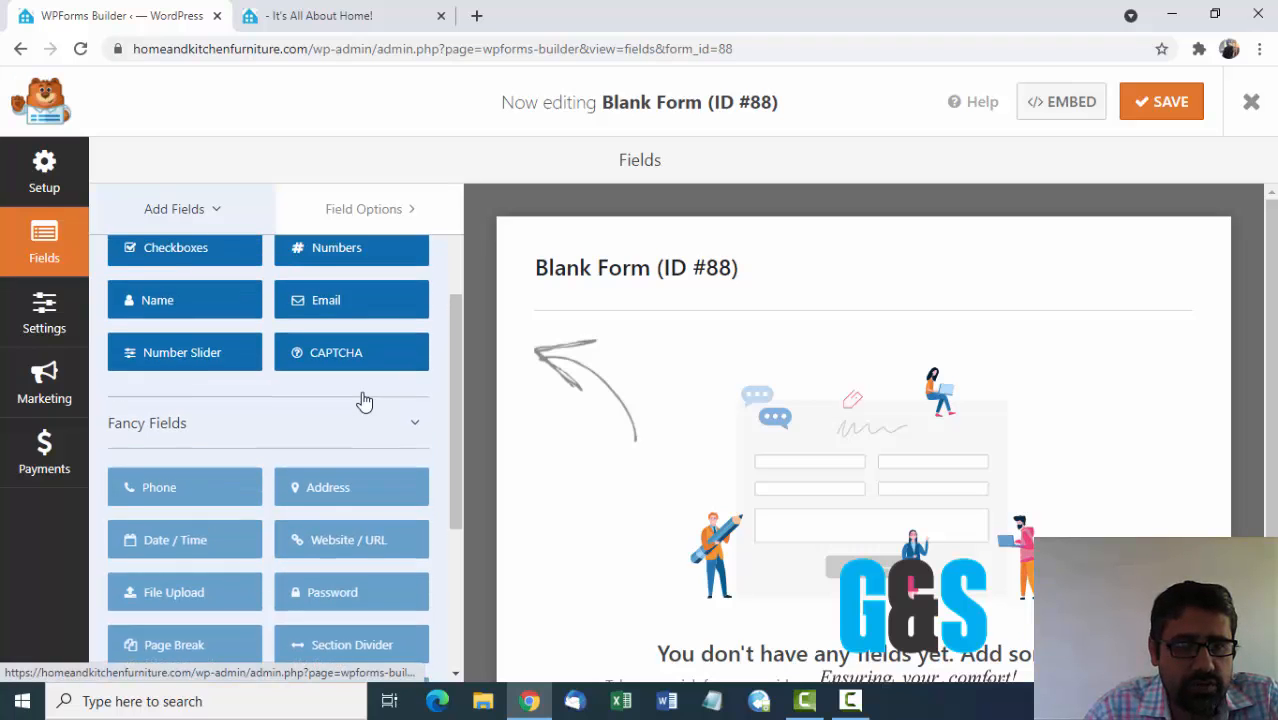
{"action": "scroll", "coordinate": [362, 399], "scroll_direction": "up", "scroll_amount": 3}
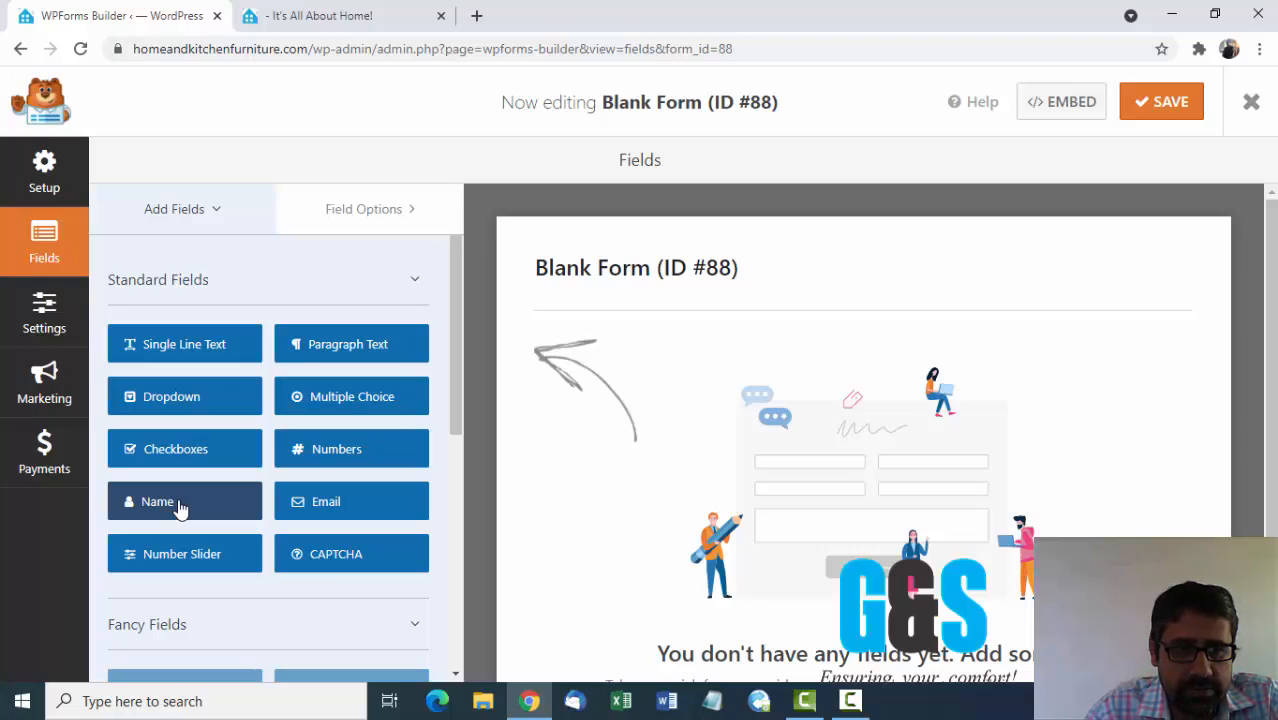
{"action": "left_click", "coordinate": [180, 510]}
{"action": "left_click", "coordinate": [180, 510]}
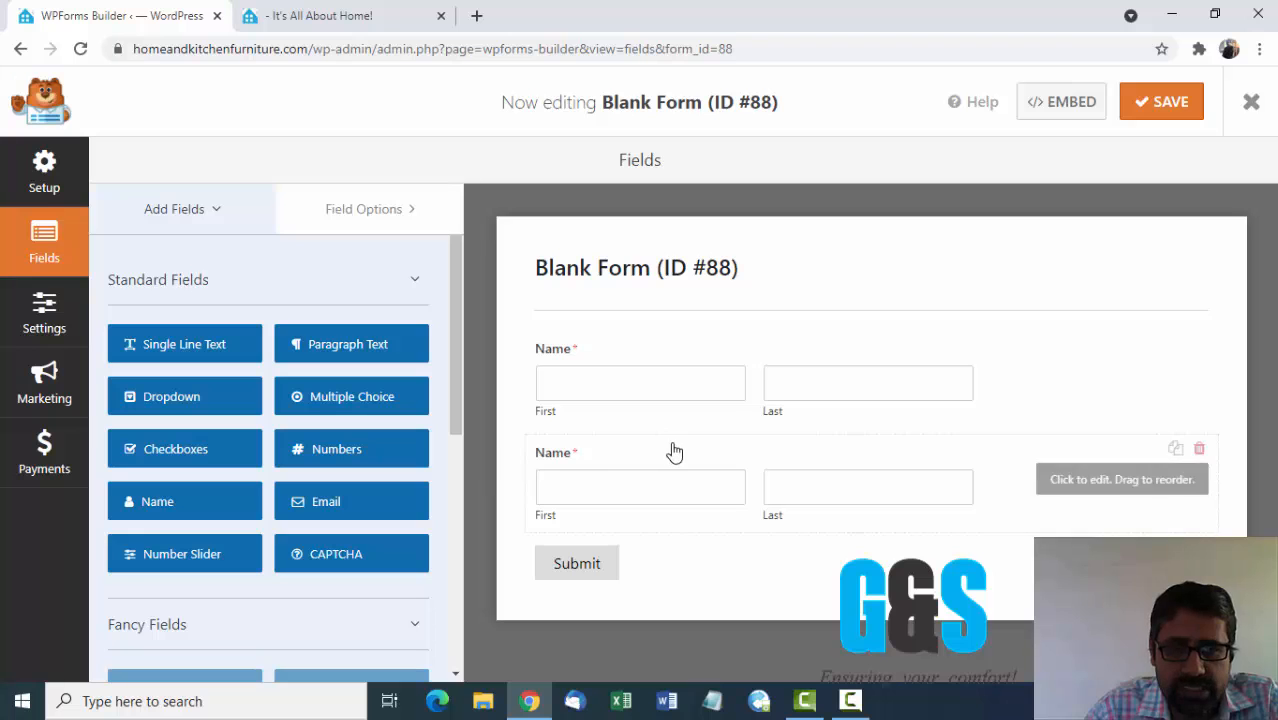
{"action": "left_click", "coordinate": [1200, 452]}
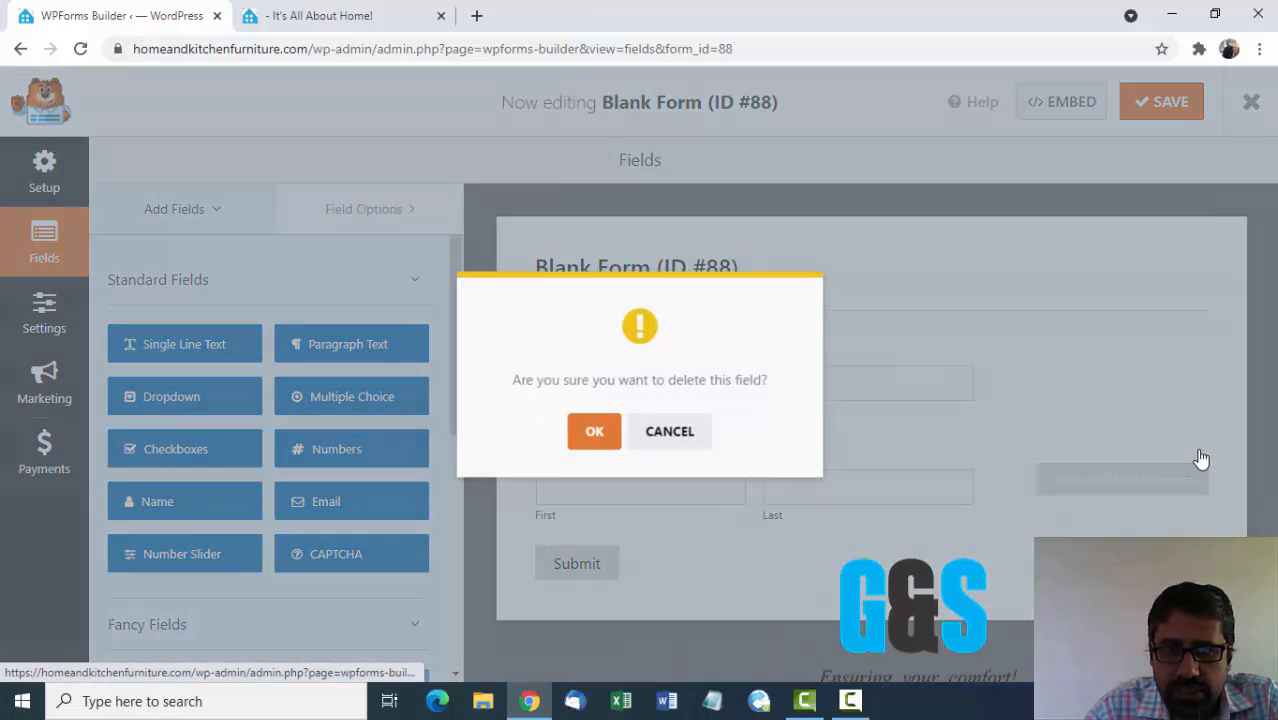
{"action": "left_click", "coordinate": [594, 434]}
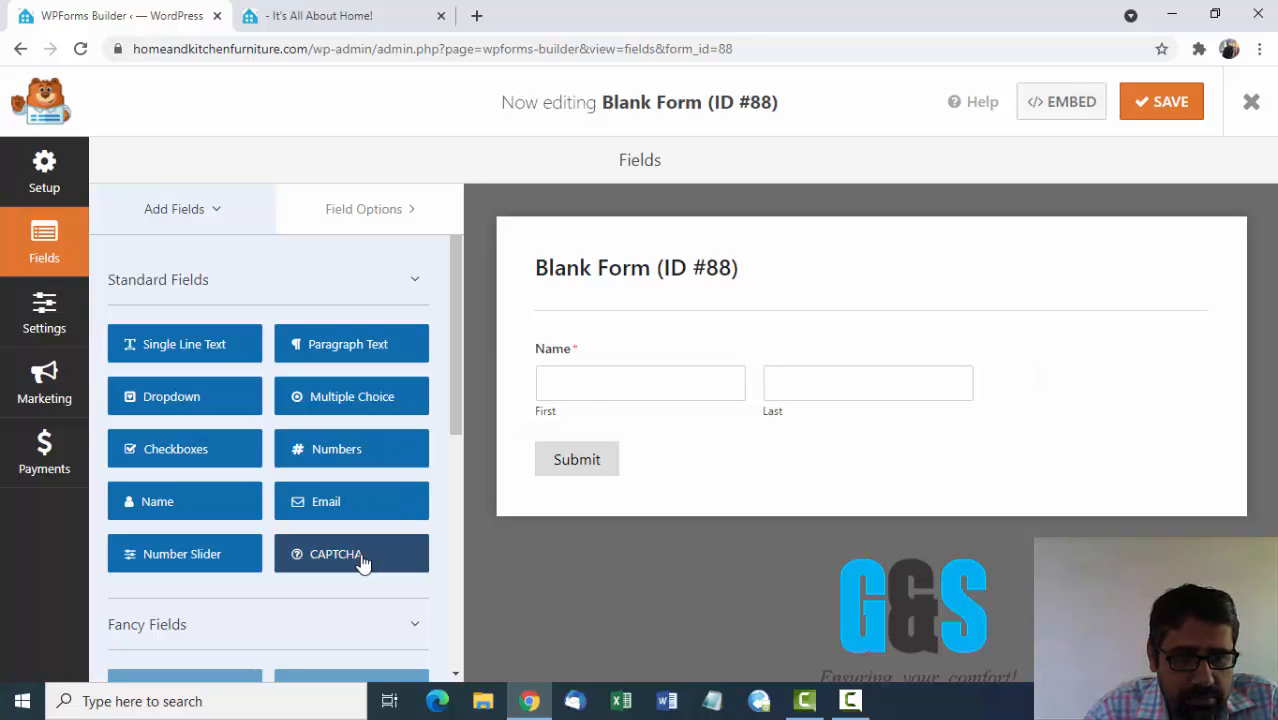
- Add an Email field to the form below the Name field
{"action": "scroll", "coordinate": [363, 563], "scroll_direction": "down", "scroll_amount": 3}
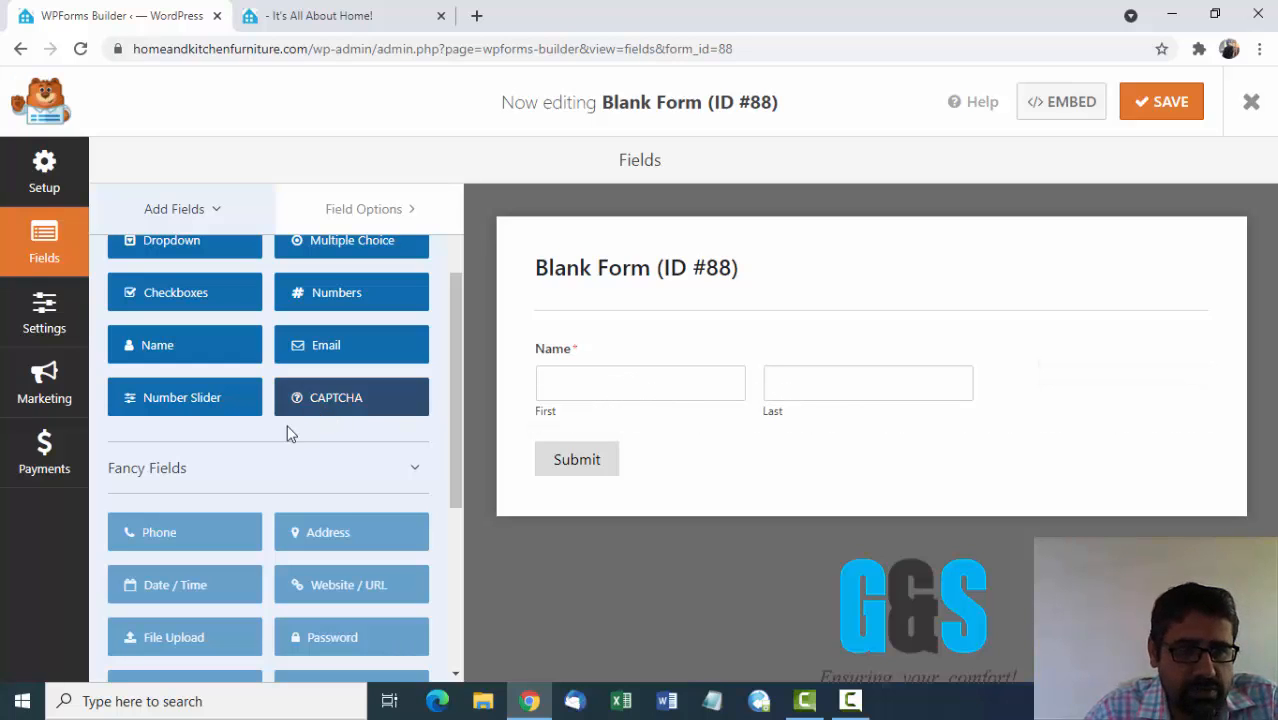
{"action": "scroll", "coordinate": [283, 457], "scroll_direction": "up", "scroll_amount": 1}
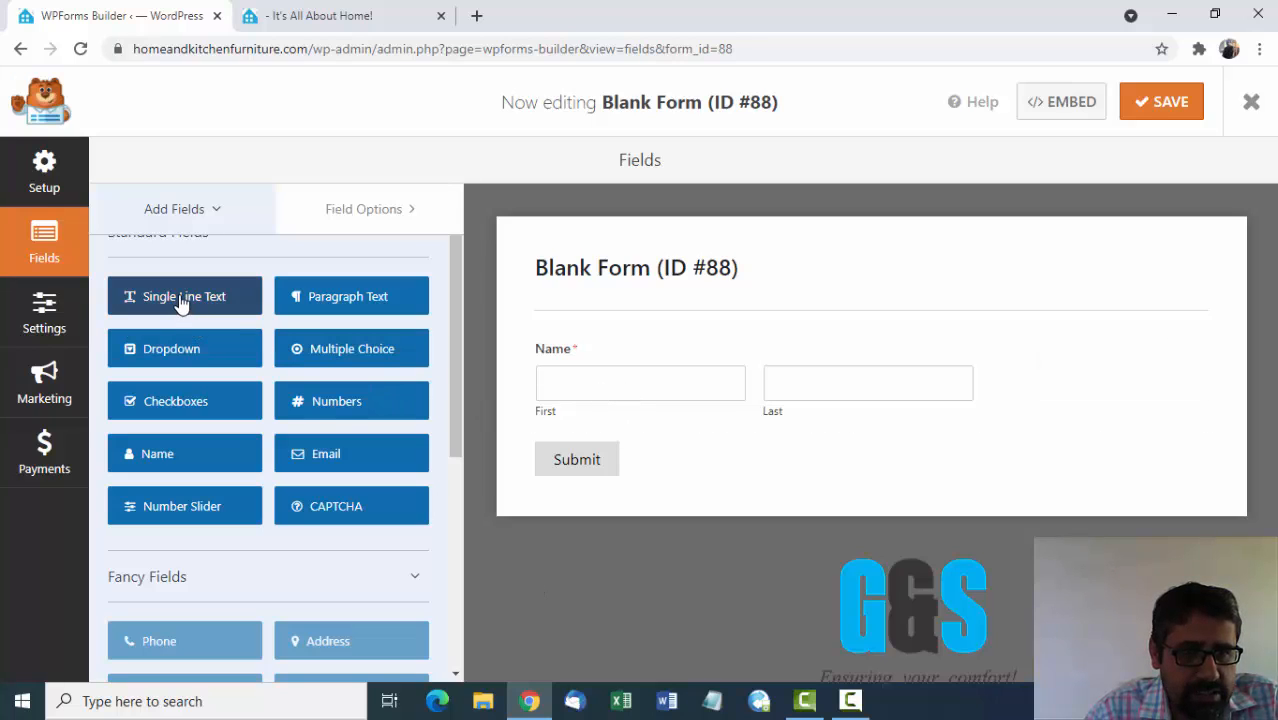
{"action": "left_click", "coordinate": [313, 462]}
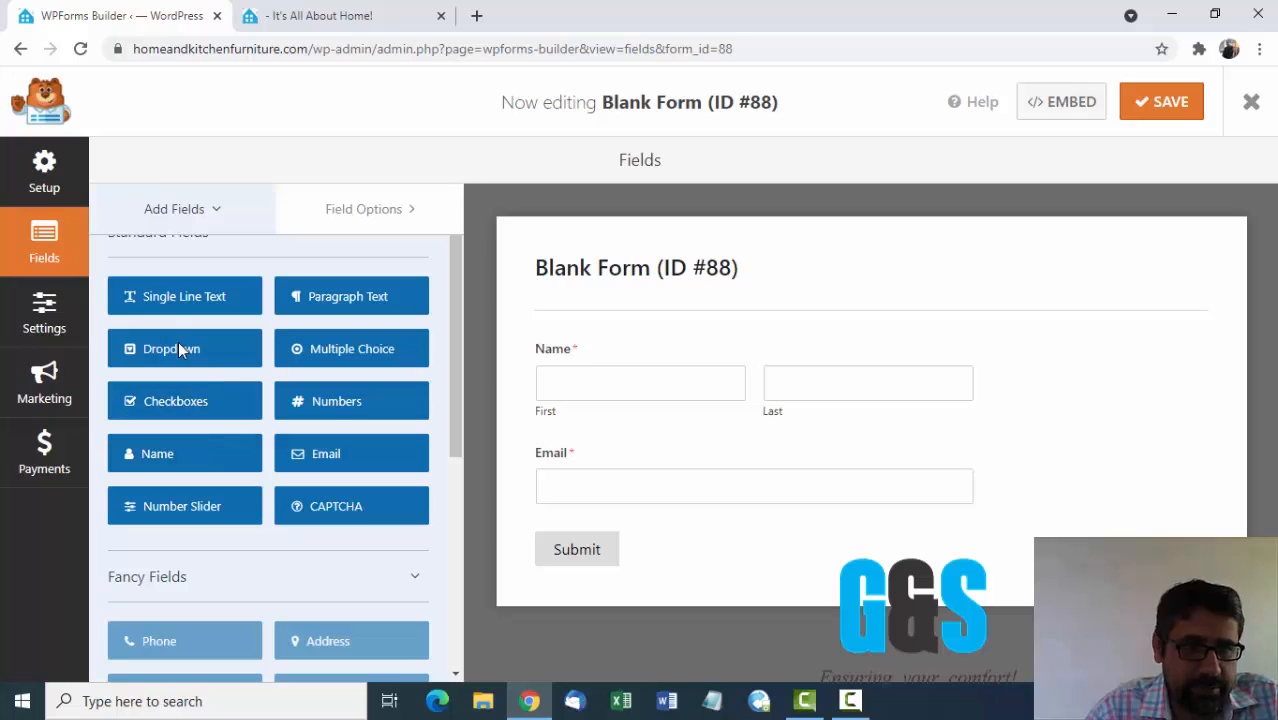
- Add a Single Line Text field below Email, label it "Subject" and make it required
{"action": "left_click", "coordinate": [160, 310]}
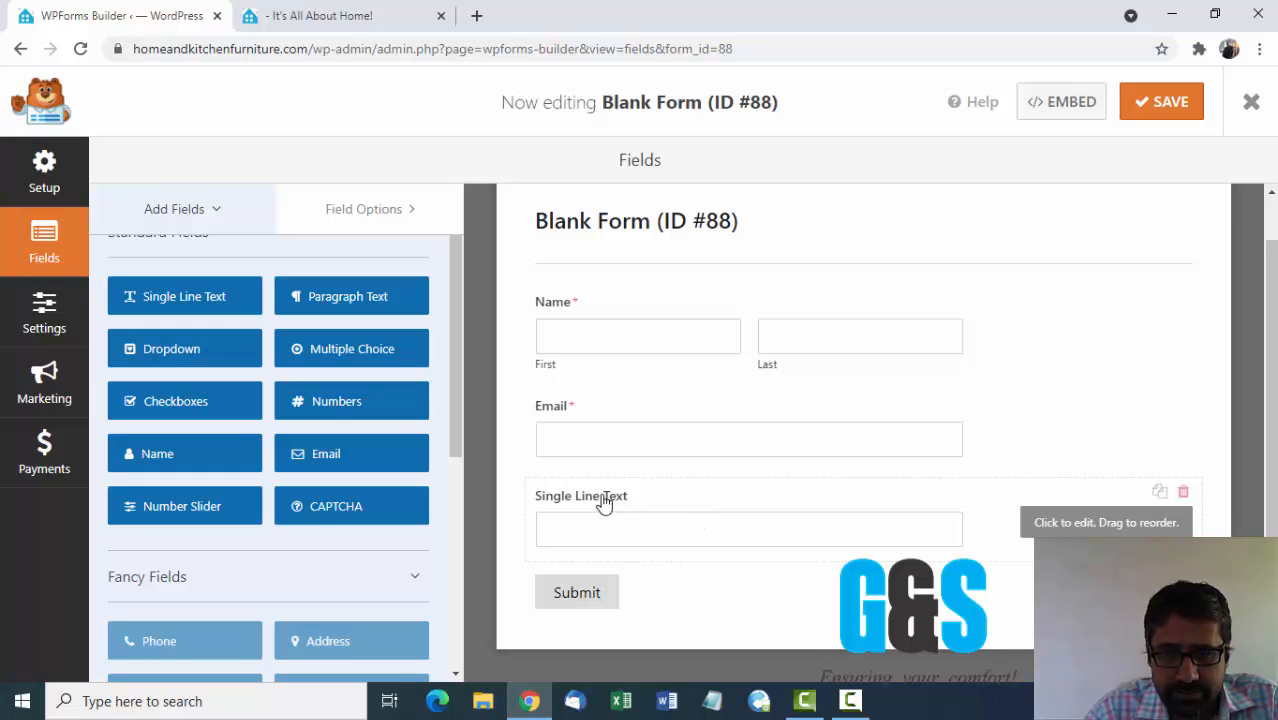
{"action": "left_click", "coordinate": [594, 505]}
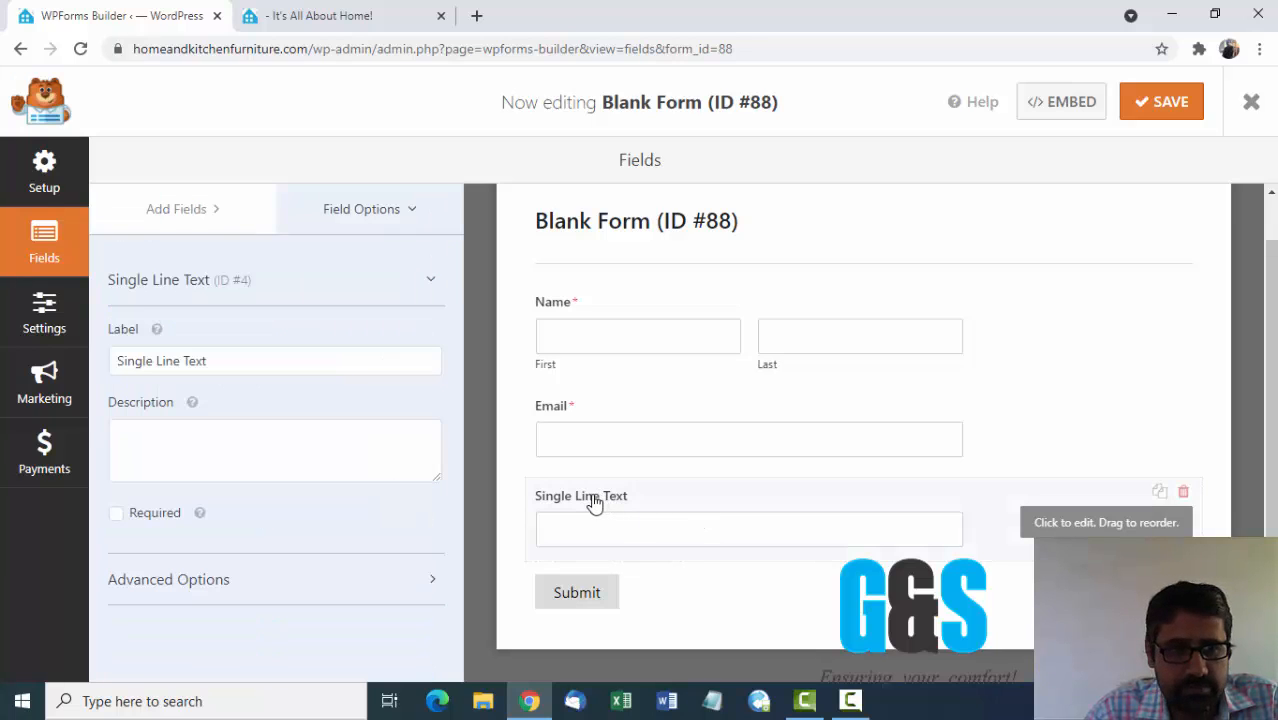
{"action": "left_click", "coordinate": [234, 362]}
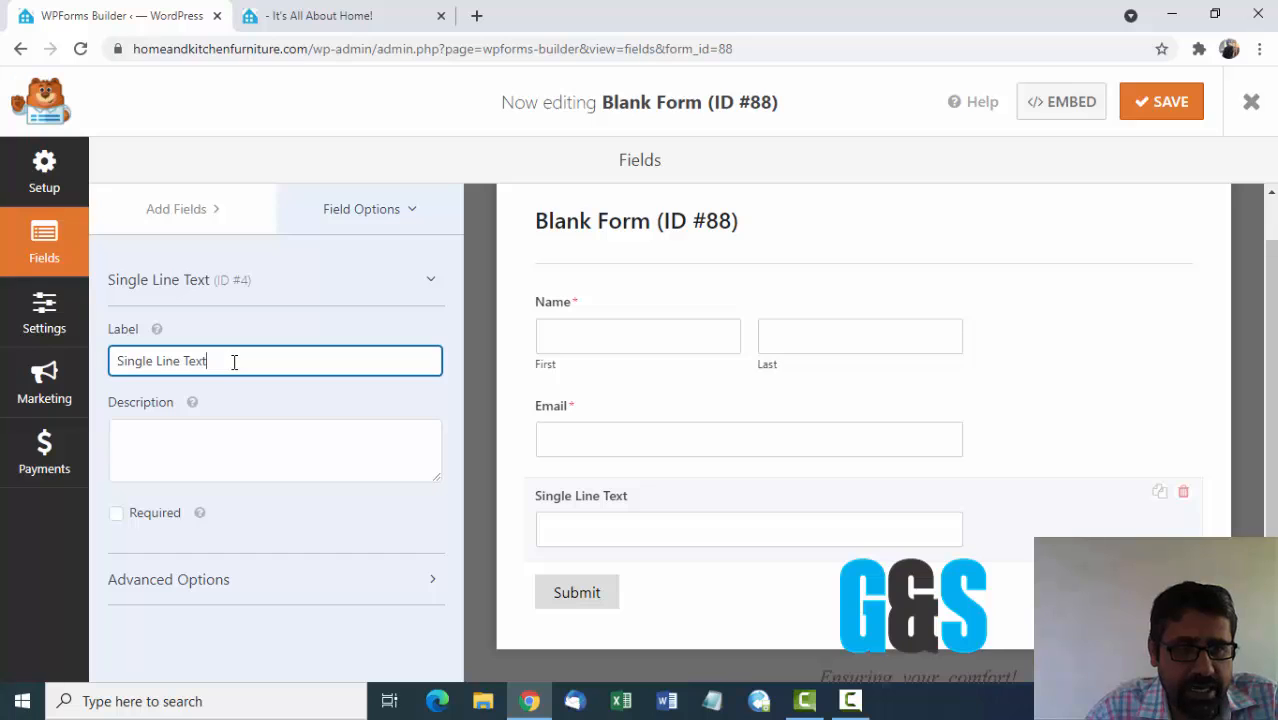
{"action": "key", "text": "BackSpace"}
{"action": "key", "text": "BackSpace"}
{"action": "key", "text": "BackSpace"}
{"action": "key", "text": "BackSpace"}
{"action": "key", "text": "BackSpace"}
{"action": "key", "text": "BackSpace"}
{"action": "key", "text": "BackSpace"}
{"action": "key", "text": "BackSpace"}
{"action": "key", "text": "BackSpace"}
{"action": "key", "text": "BackSpace"}
{"action": "key", "text": "BackSpace"}
{"action": "key", "text": "BackSpace"}
{"action": "key", "text": "BackSpace"}
{"action": "key", "text": "BackSpace"}
{"action": "key", "text": "BackSpace"}
{"action": "key", "text": "BackSpace"}
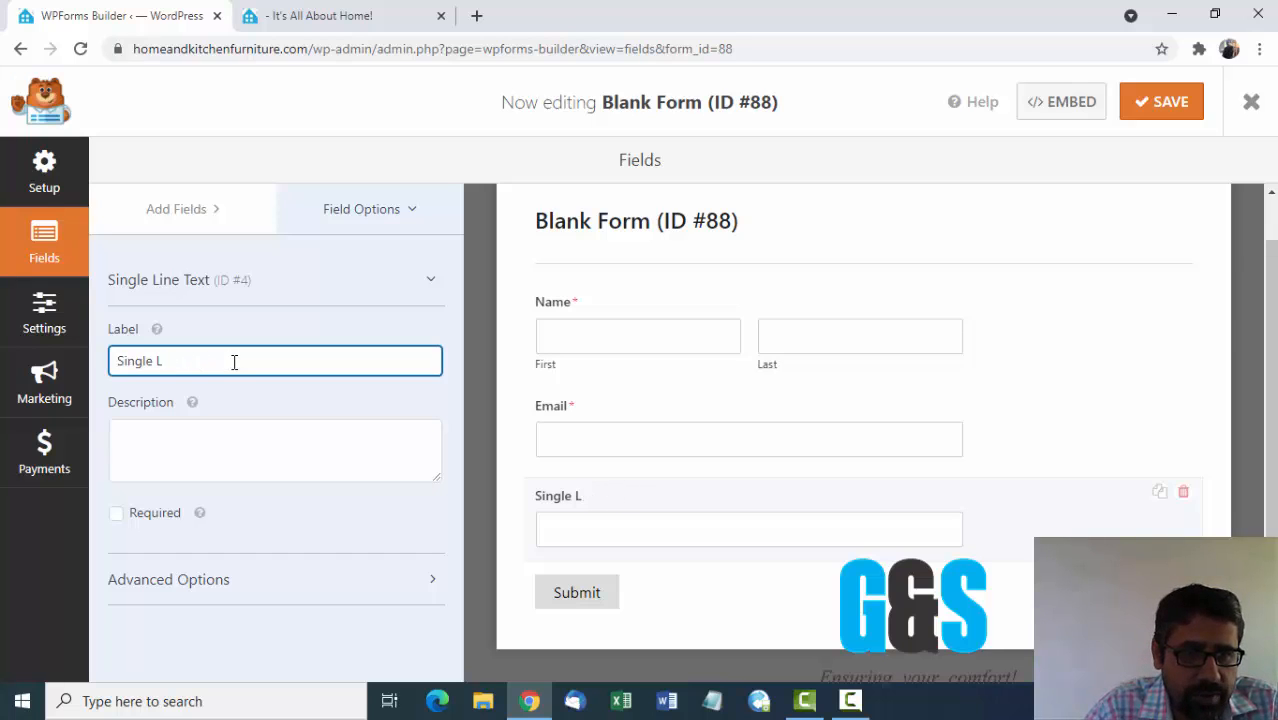
{"action": "type", "text": "Sub"}
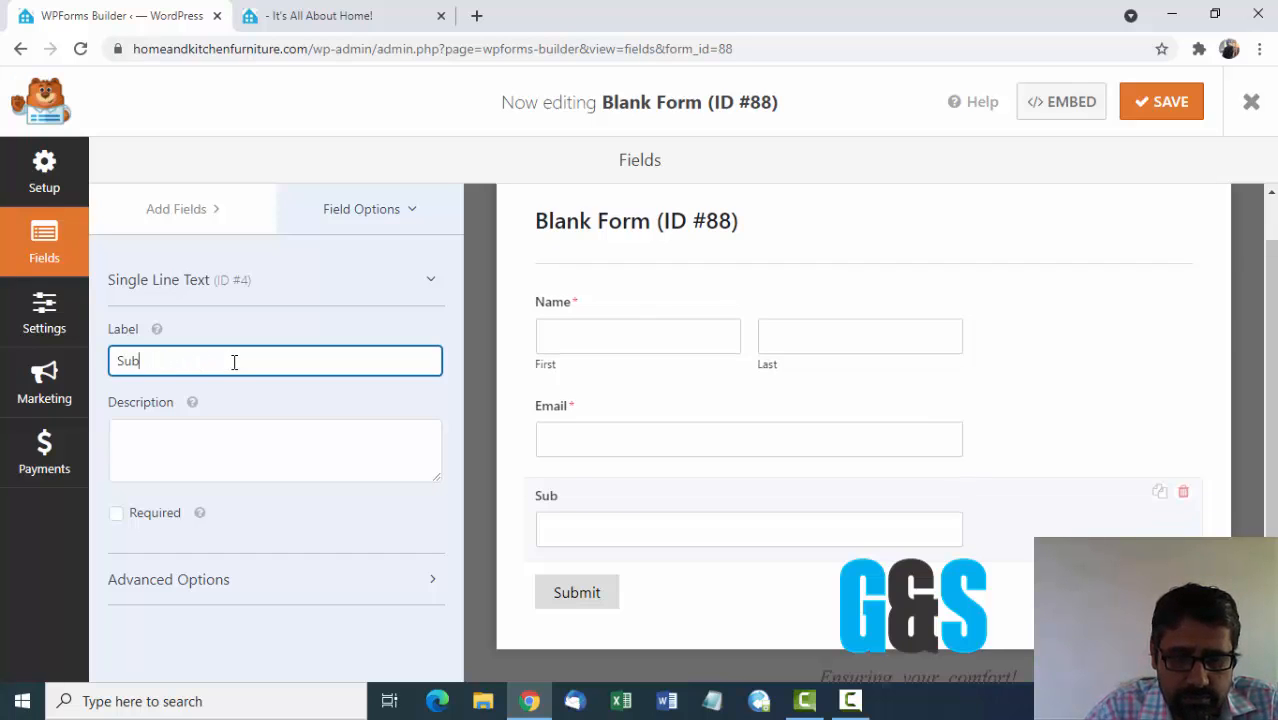
{"action": "type", "text": "ject"}
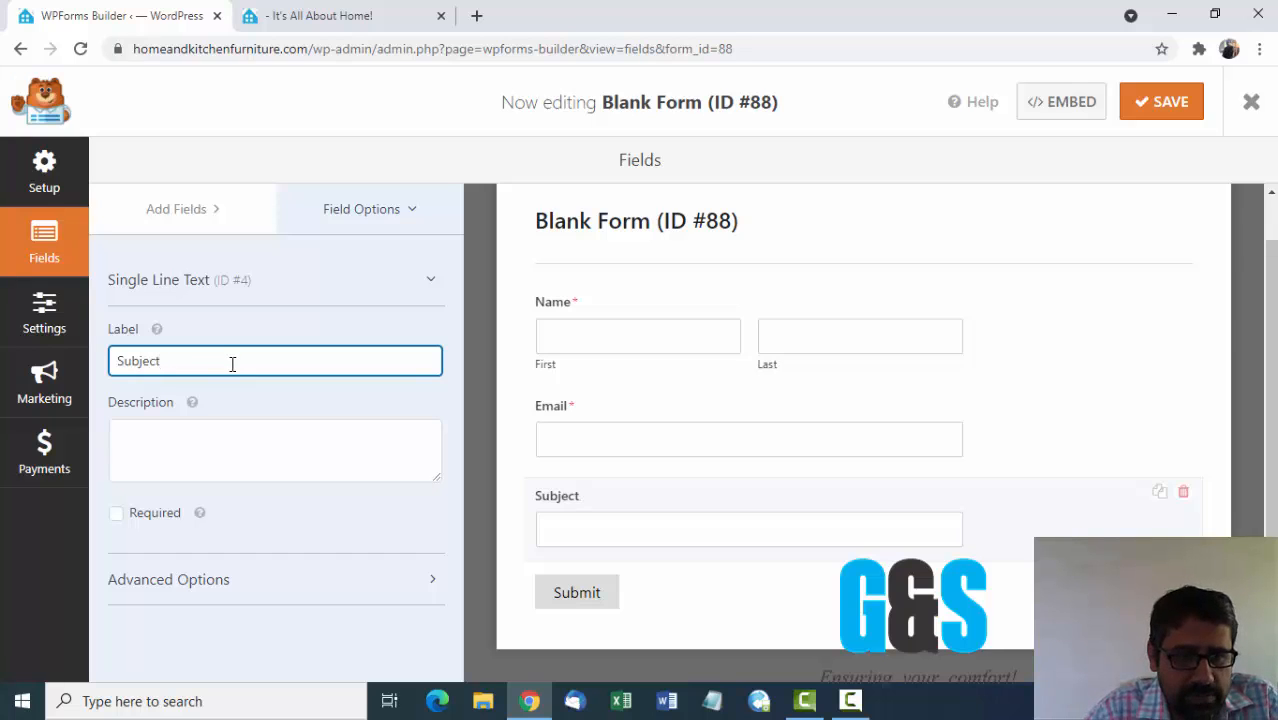
{"action": "left_click", "coordinate": [116, 516]}
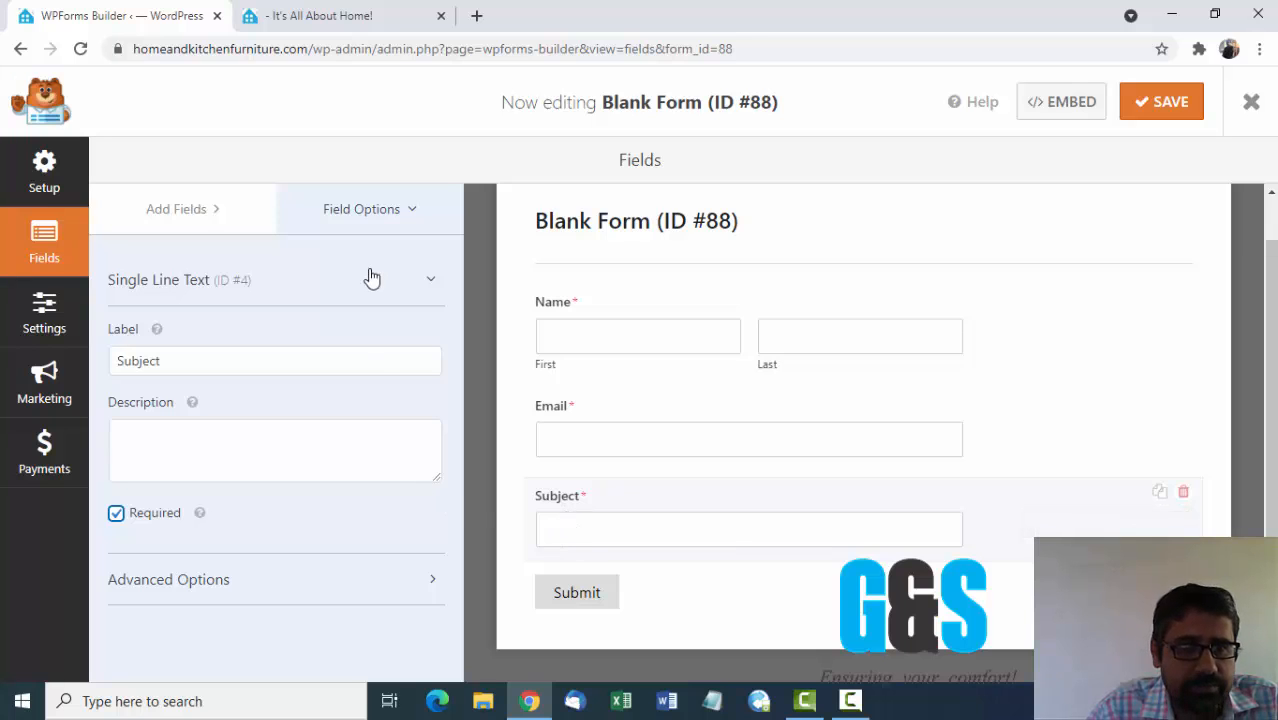
- Add a Paragraph Text field below Subject, label it "Message" and make it required
{"action": "left_click", "coordinate": [192, 213]}
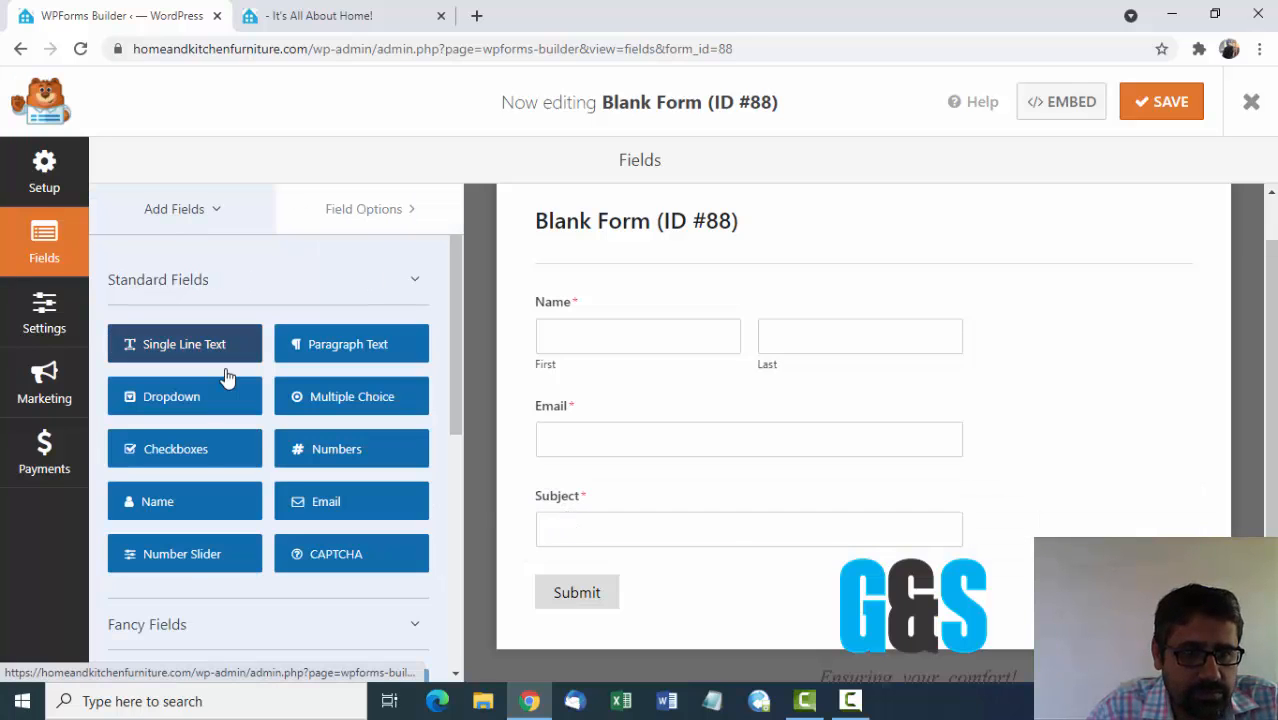
{"action": "left_click", "coordinate": [343, 345]}
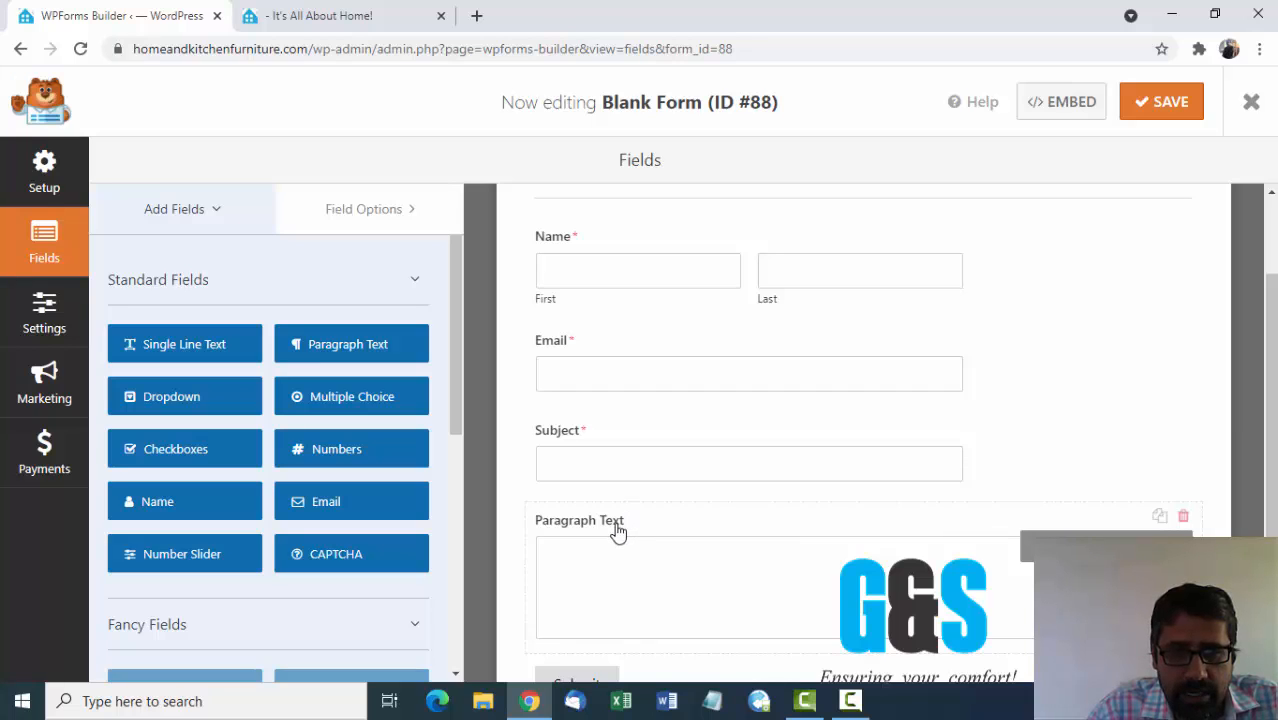
{"action": "left_click", "coordinate": [615, 532]}
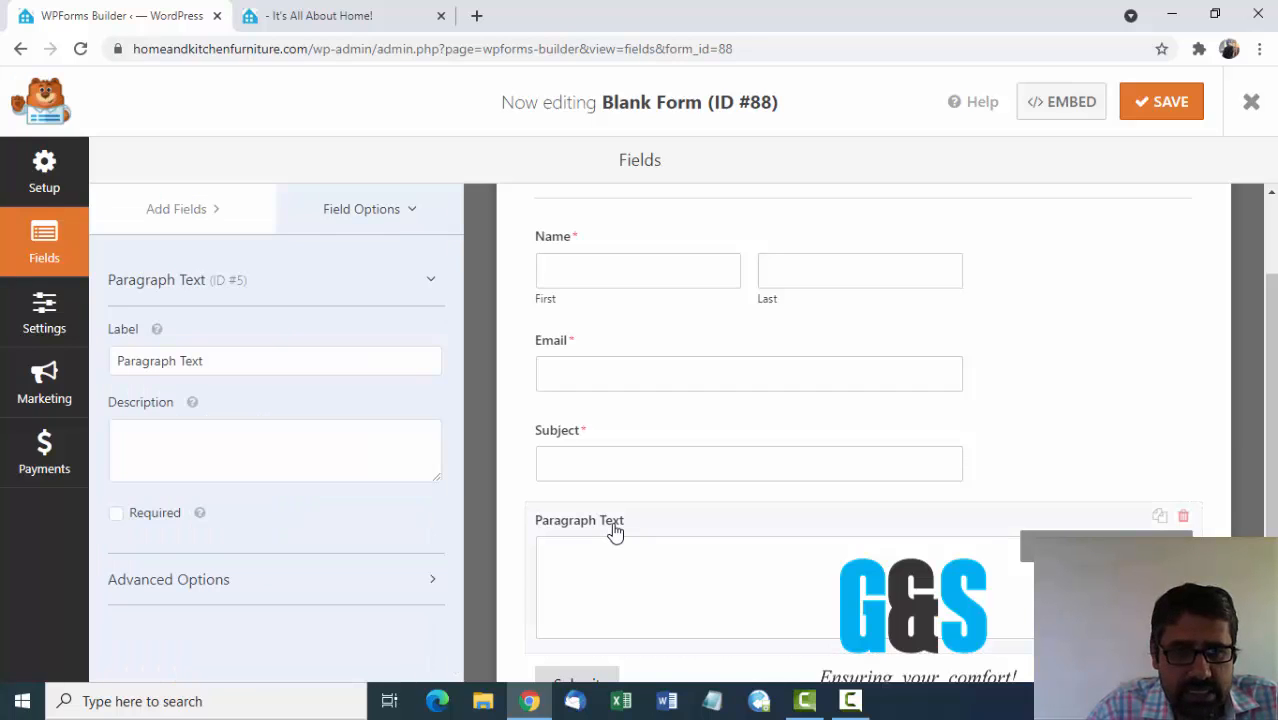
{"action": "left_click", "coordinate": [223, 360]}
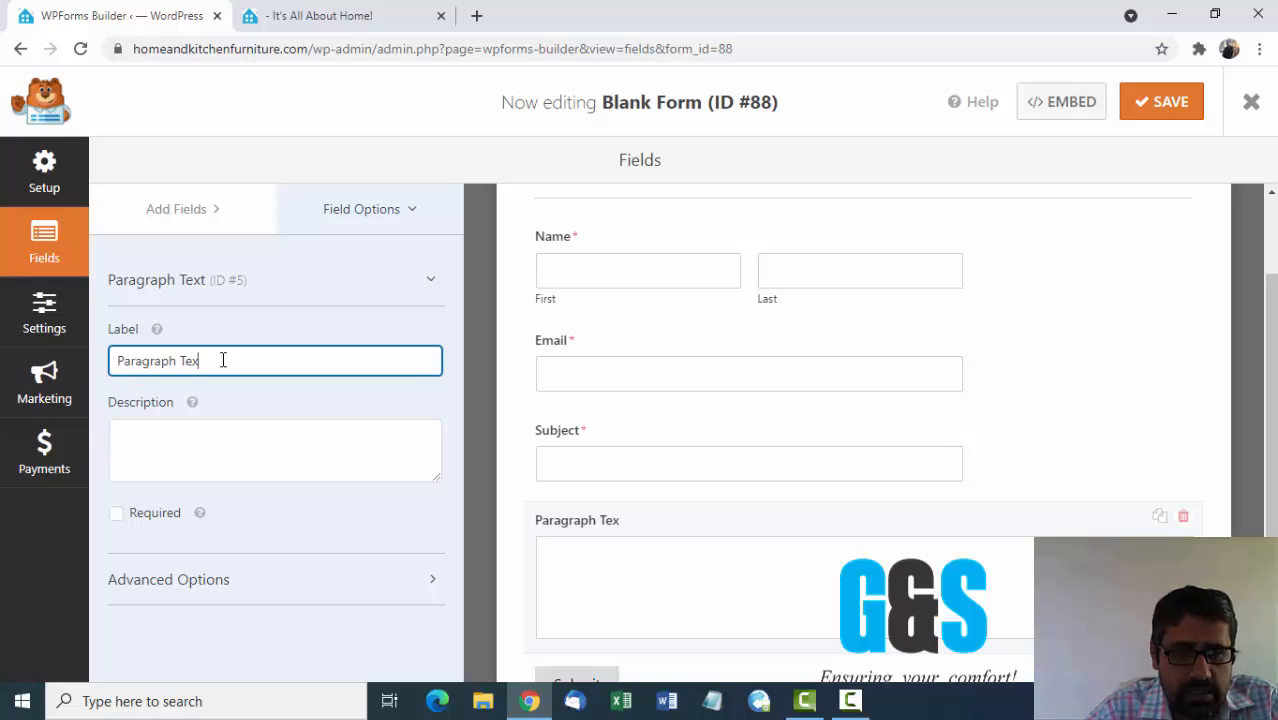
{"action": "key", "text": "BackSpace"}
{"action": "key", "text": "BackSpace"}
{"action": "key", "text": "BackSpace"}
{"action": "key", "text": "BackSpace"}
{"action": "key", "text": "BackSpace"}
{"action": "key", "text": "BackSpace"}
{"action": "key", "text": "BackSpace"}
{"action": "key", "text": "BackSpace"}
{"action": "key", "text": "BackSpace"}
{"action": "key", "text": "BackSpace"}
{"action": "key", "text": "BackSpace"}
{"action": "key", "text": "BackSpace"}
{"action": "key", "text": "BackSpace"}
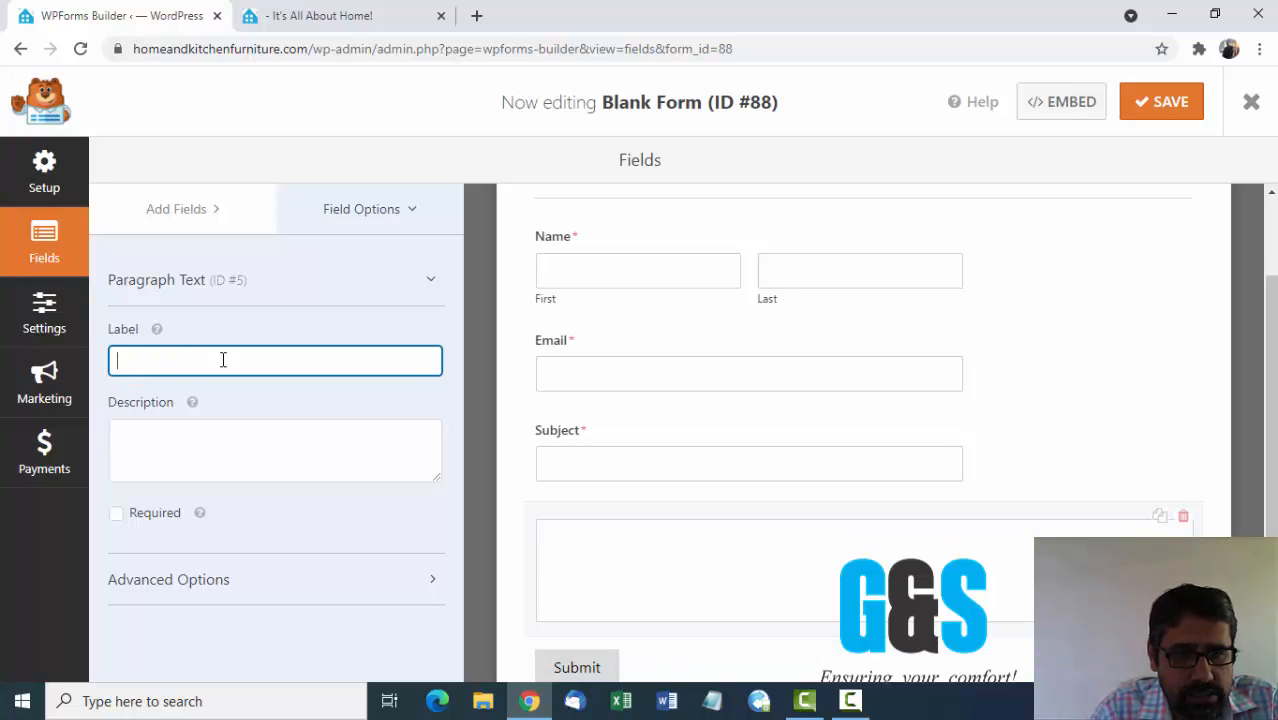
{"action": "type", "text": "Message"}
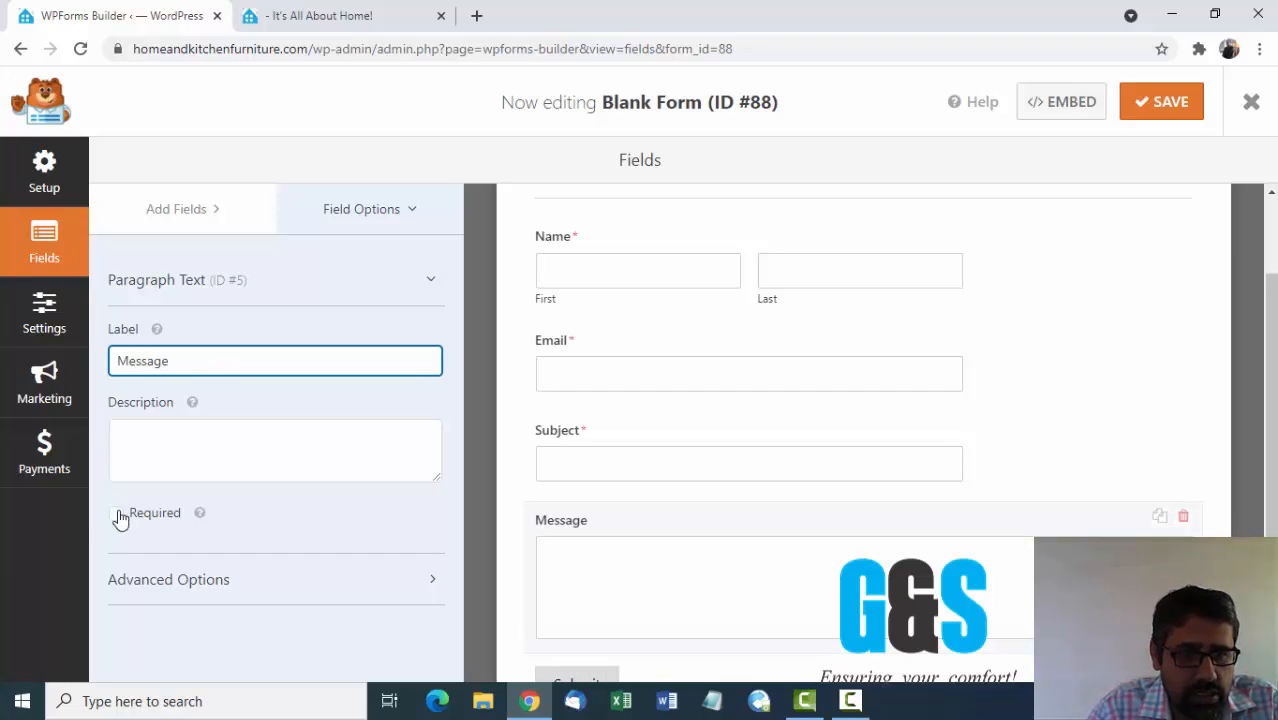
{"action": "left_click", "coordinate": [117, 516]}
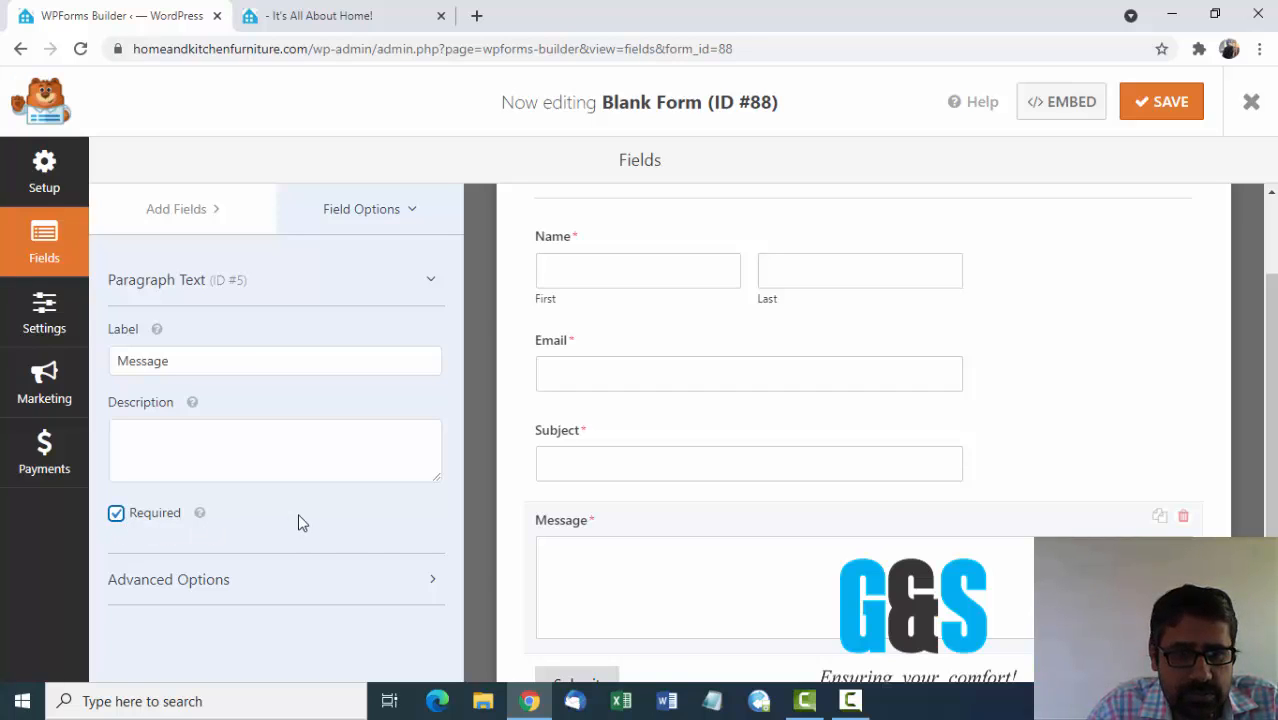
- Try to add a CAPTCHA field to the contact form
{"action": "left_click", "coordinate": [218, 219]}
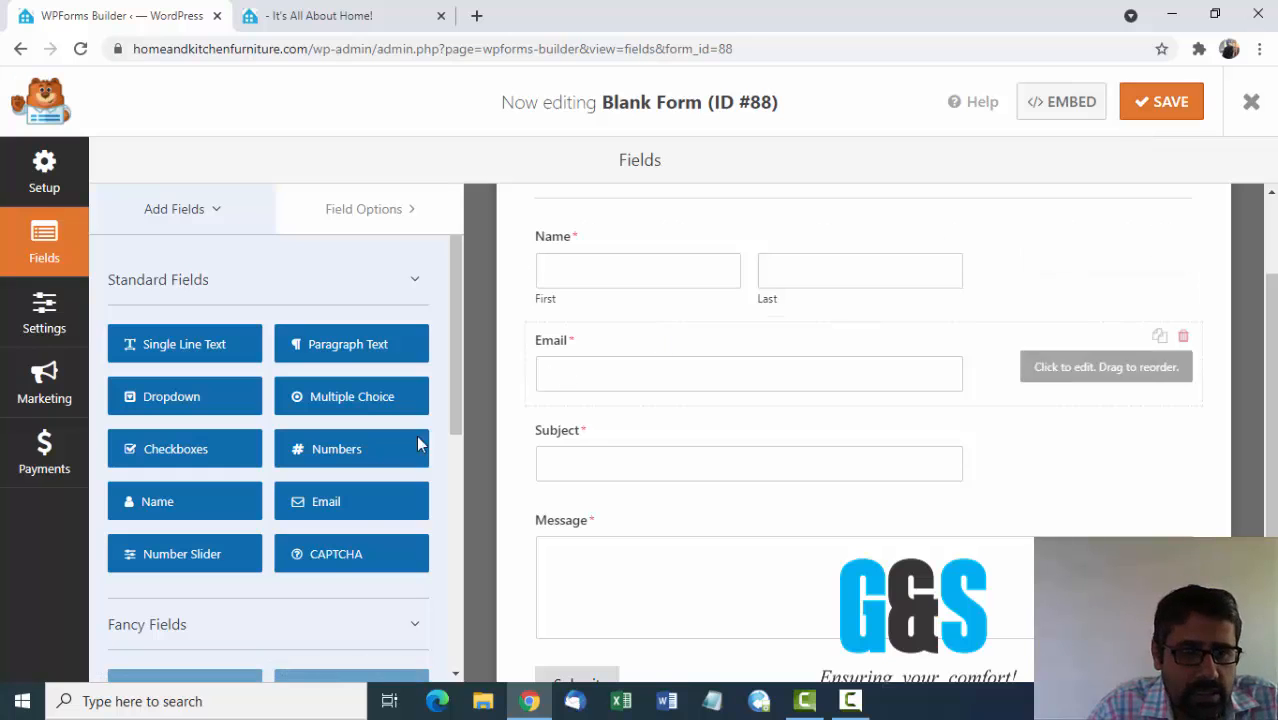
{"action": "left_click", "coordinate": [338, 561]}
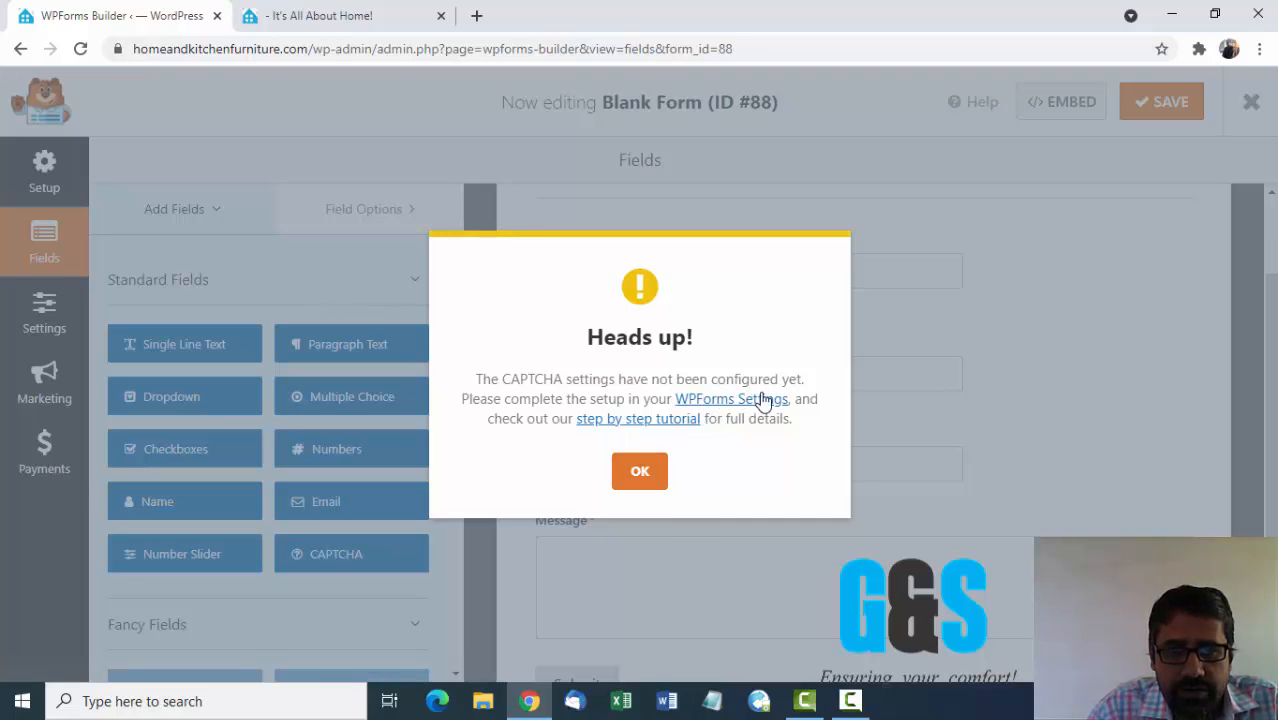
{"action": "left_click", "coordinate": [638, 474]}
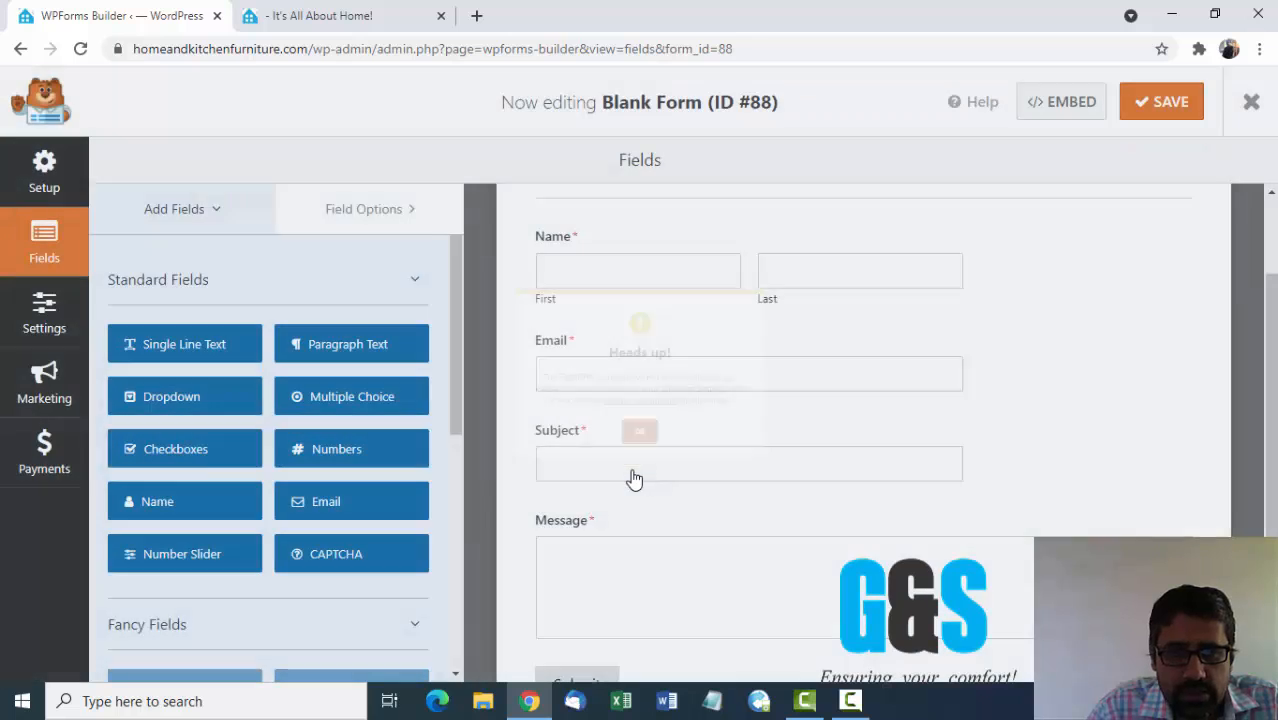
- Save the contact form and choose the existing Contact Us page to embed it in, dismissing the embedding hint
{"action": "scroll", "coordinate": [812, 551], "scroll_direction": "down", "scroll_amount": 1}
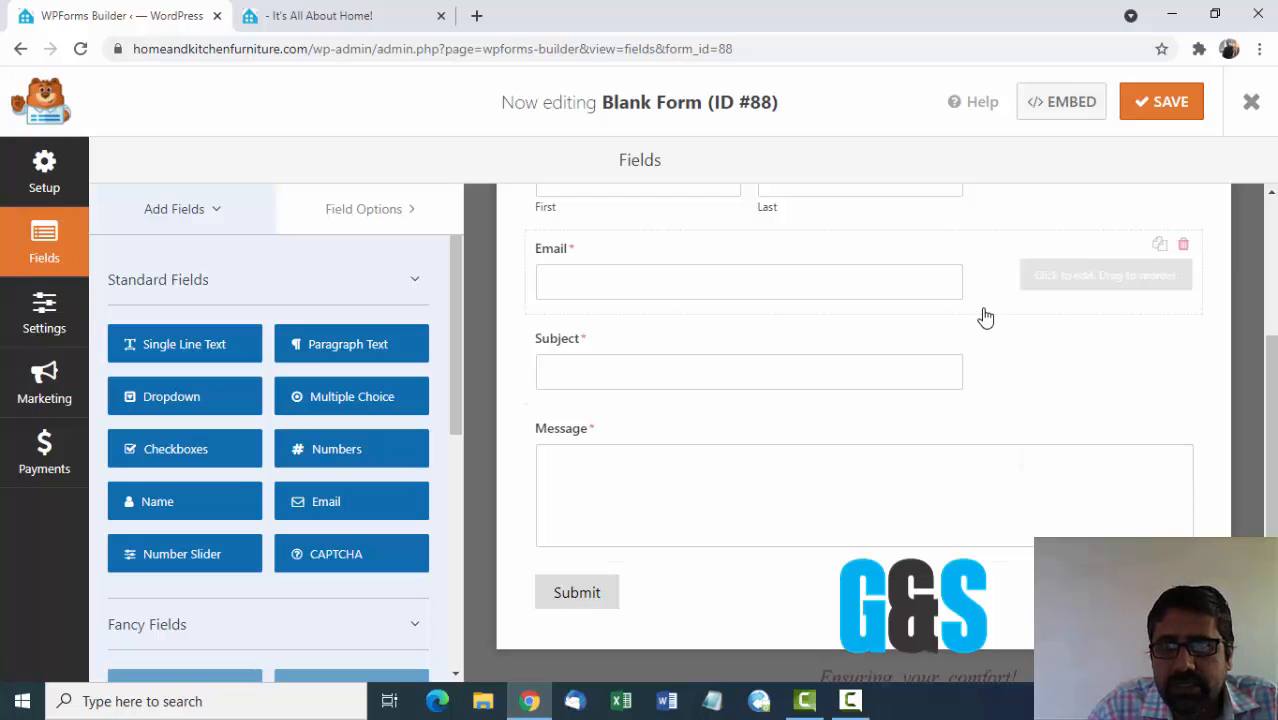
{"action": "left_click", "coordinate": [1172, 104]}
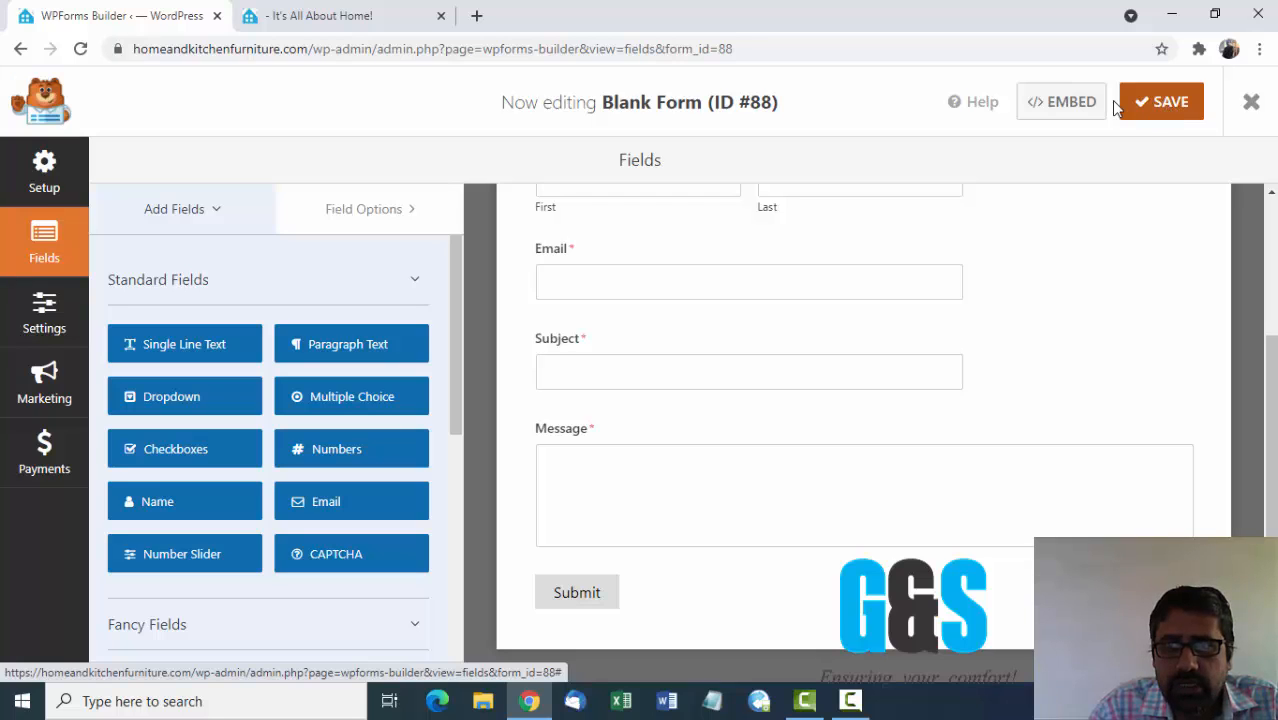
{"action": "left_click", "coordinate": [1063, 112]}
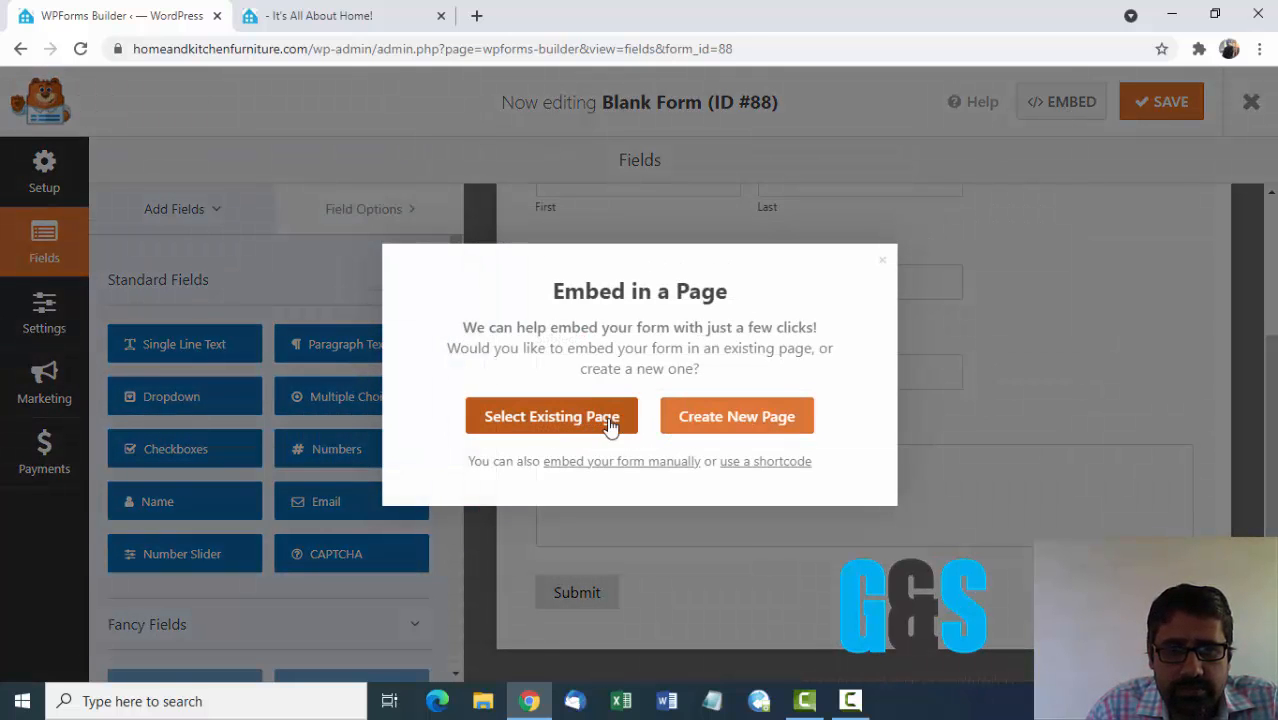
{"action": "left_click", "coordinate": [580, 424]}
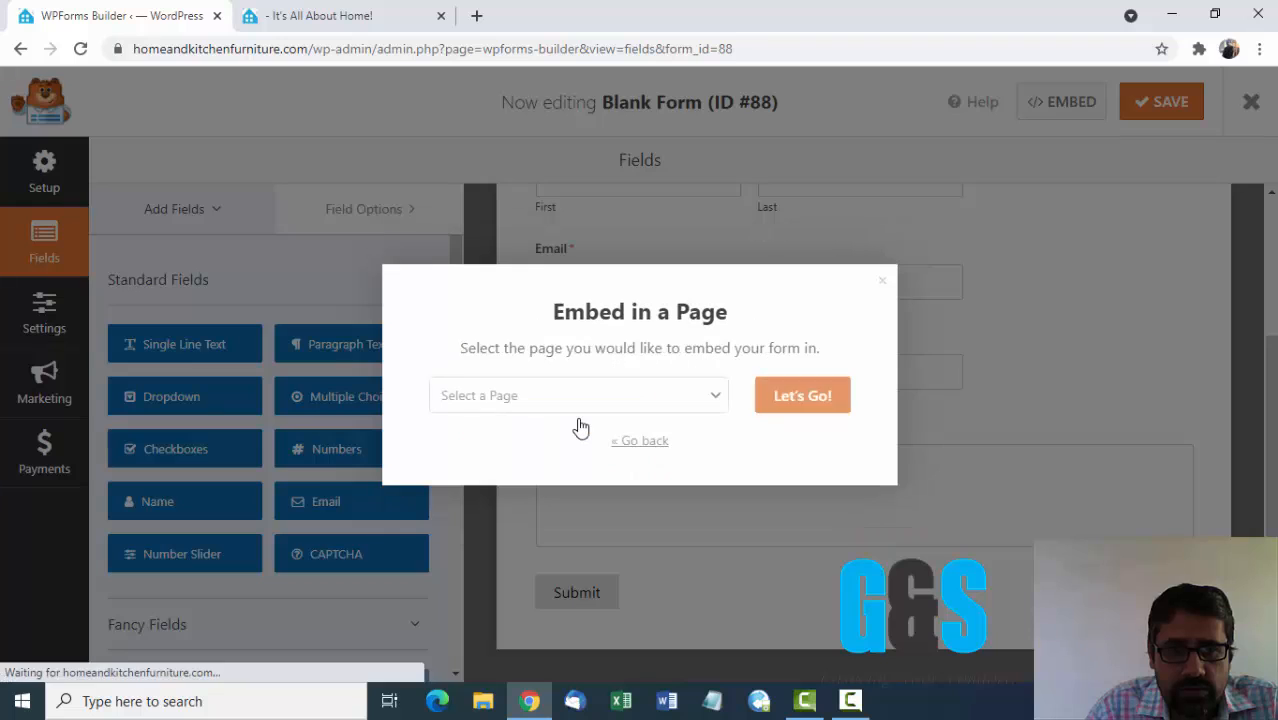
{"action": "left_click", "coordinate": [557, 400]}
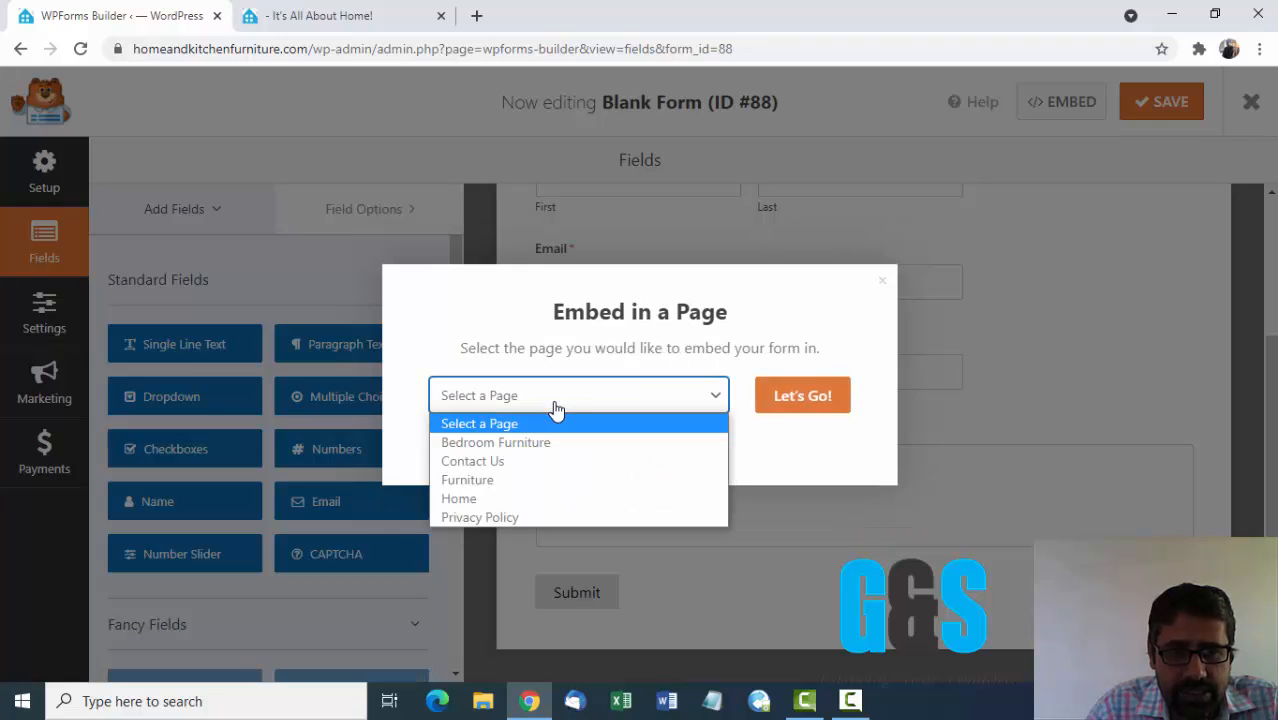
{"action": "left_click", "coordinate": [499, 462]}
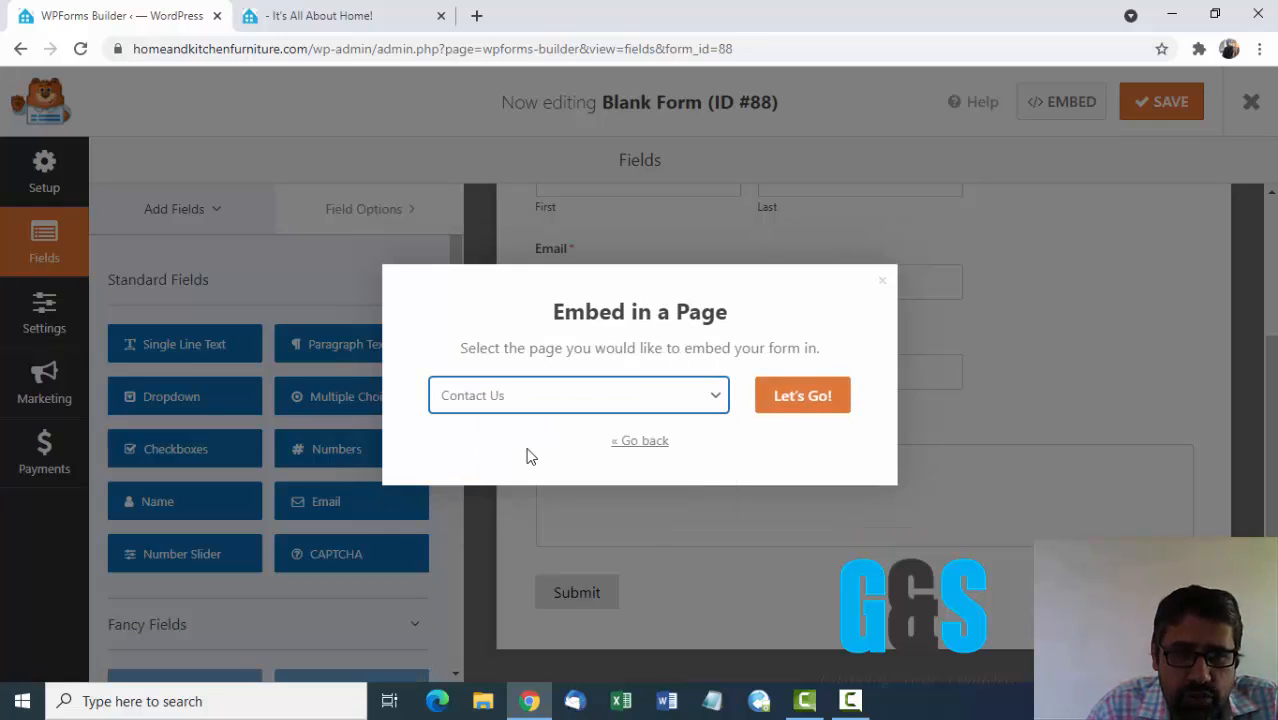
{"action": "left_click", "coordinate": [793, 397]}
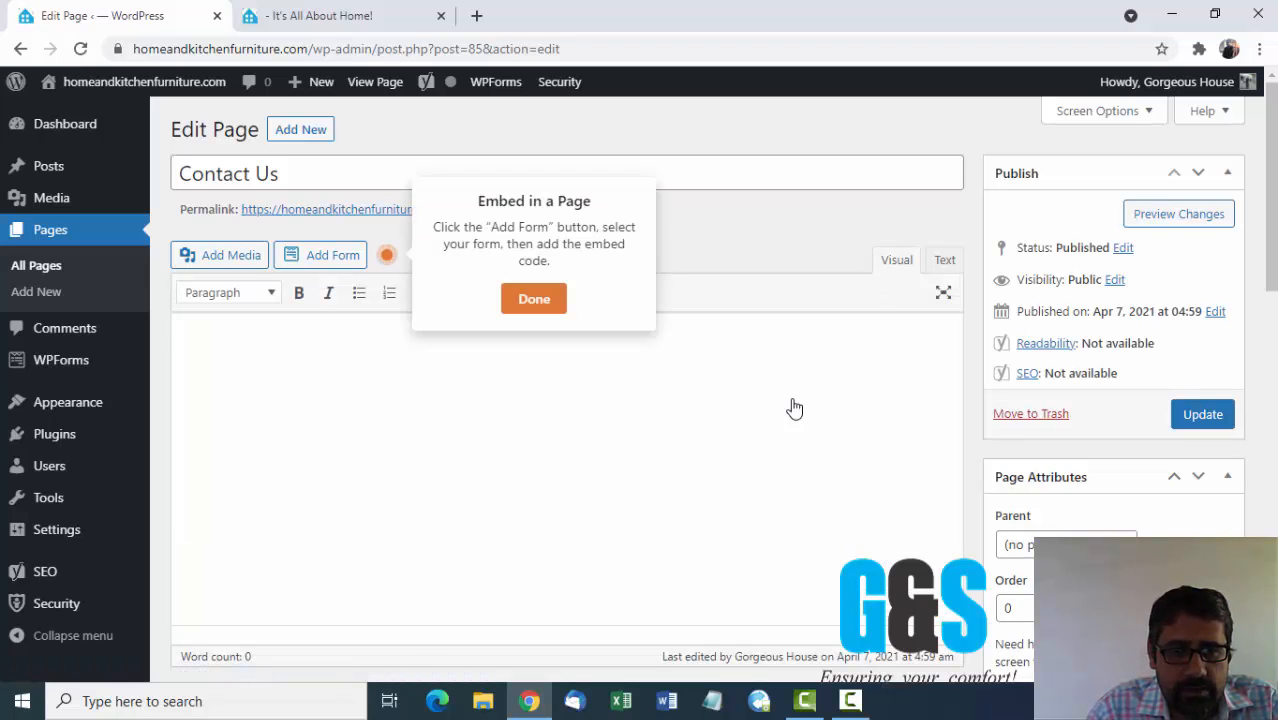
{"action": "left_click", "coordinate": [534, 300]}
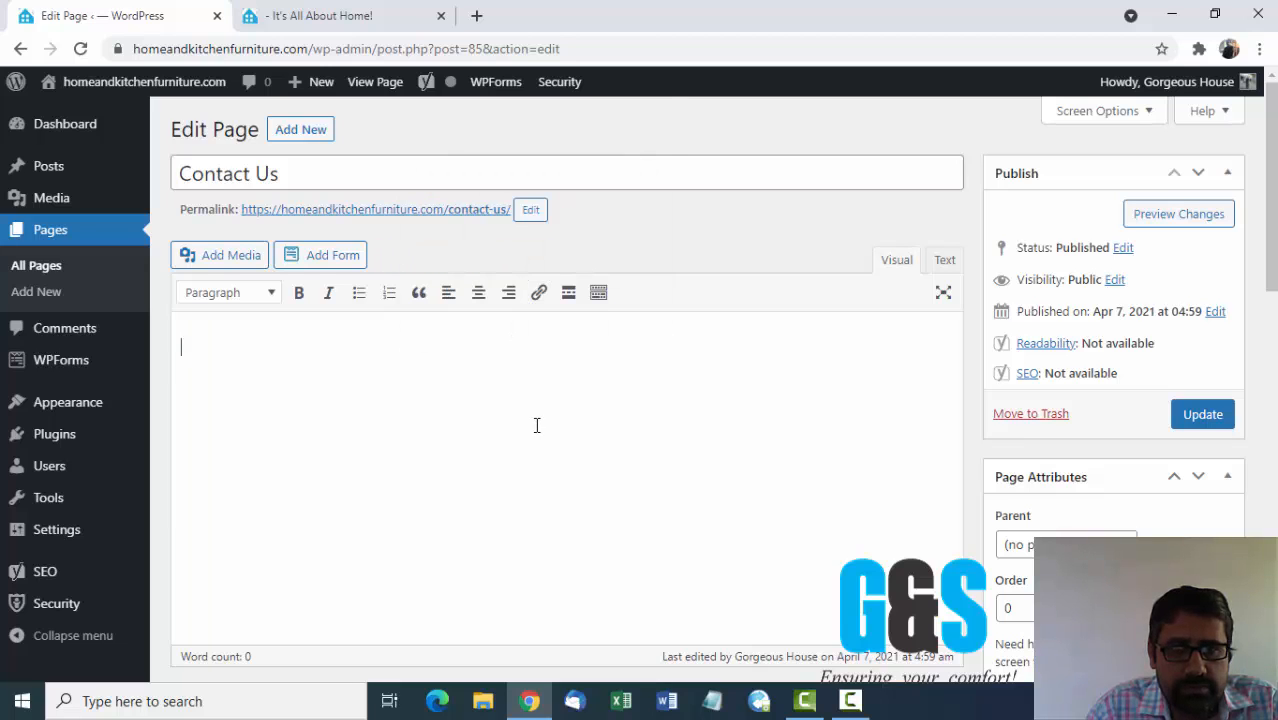
- Look over the Contact Us page's edit screen and update the page
{"action": "scroll", "coordinate": [537, 425], "scroll_direction": "down", "scroll_amount": 2}
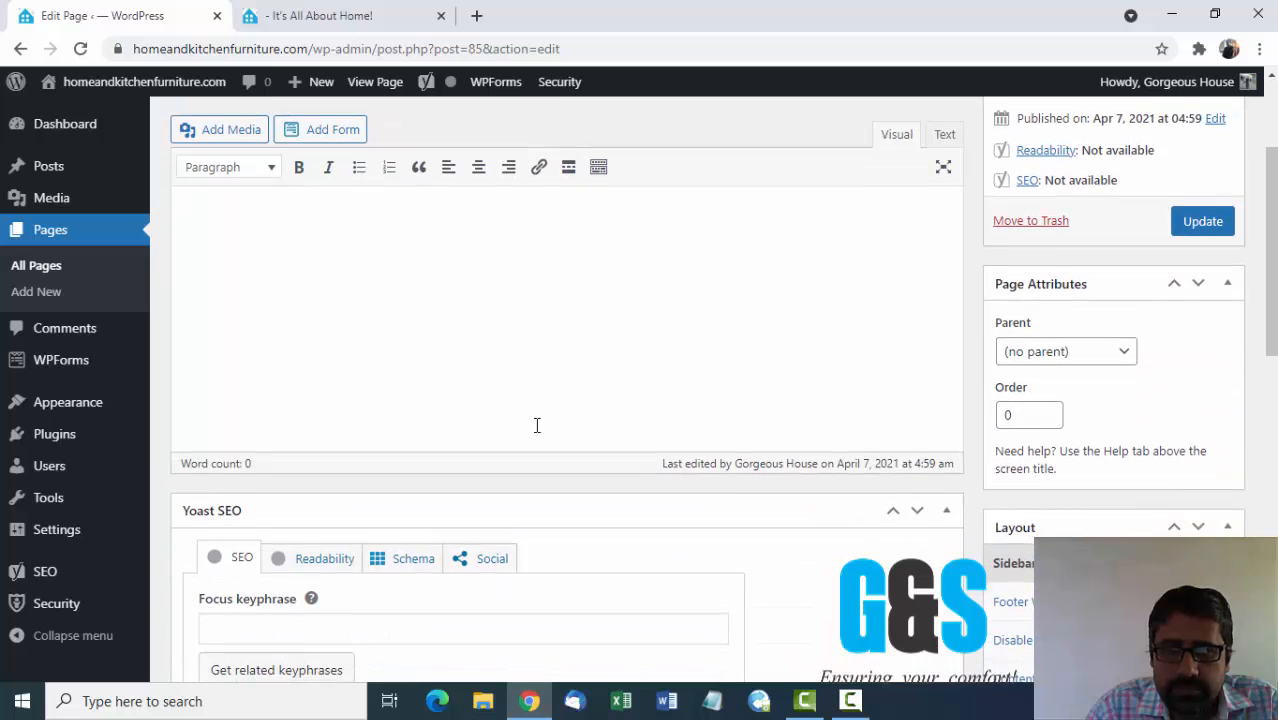
{"action": "scroll", "coordinate": [535, 432], "scroll_direction": "down", "scroll_amount": 1}
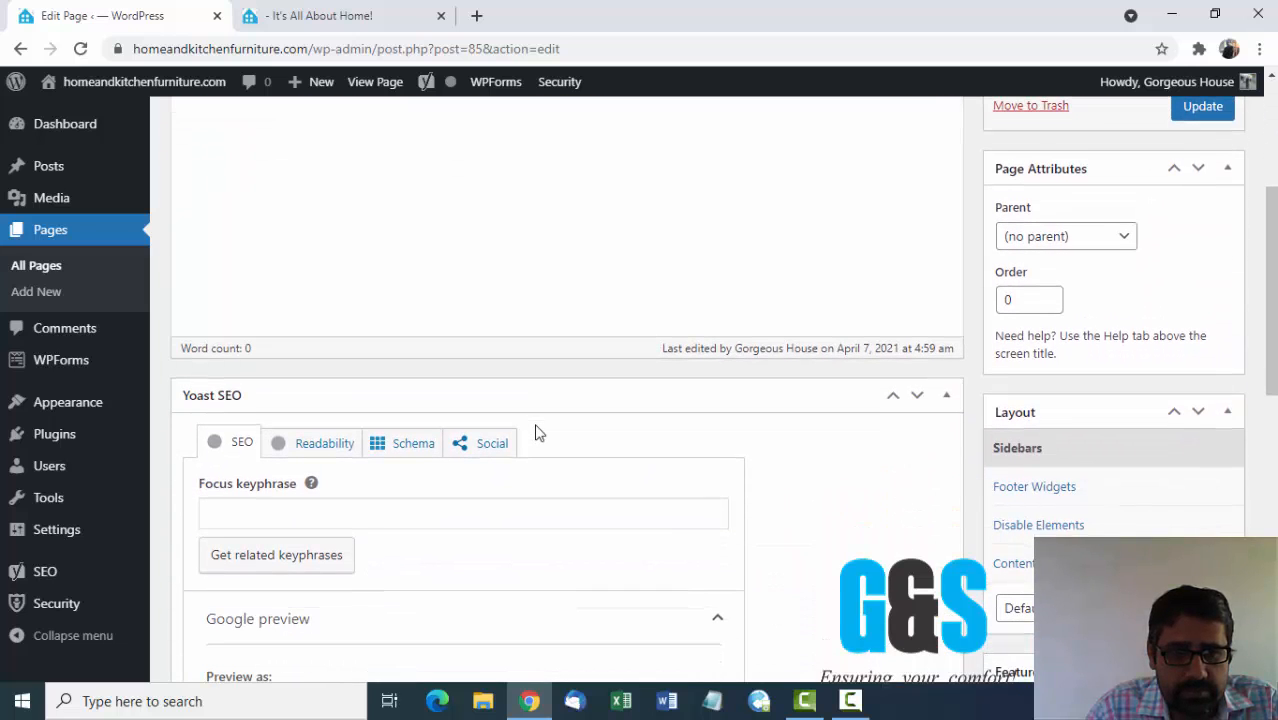
{"action": "scroll", "coordinate": [535, 430], "scroll_direction": "up", "scroll_amount": 3}
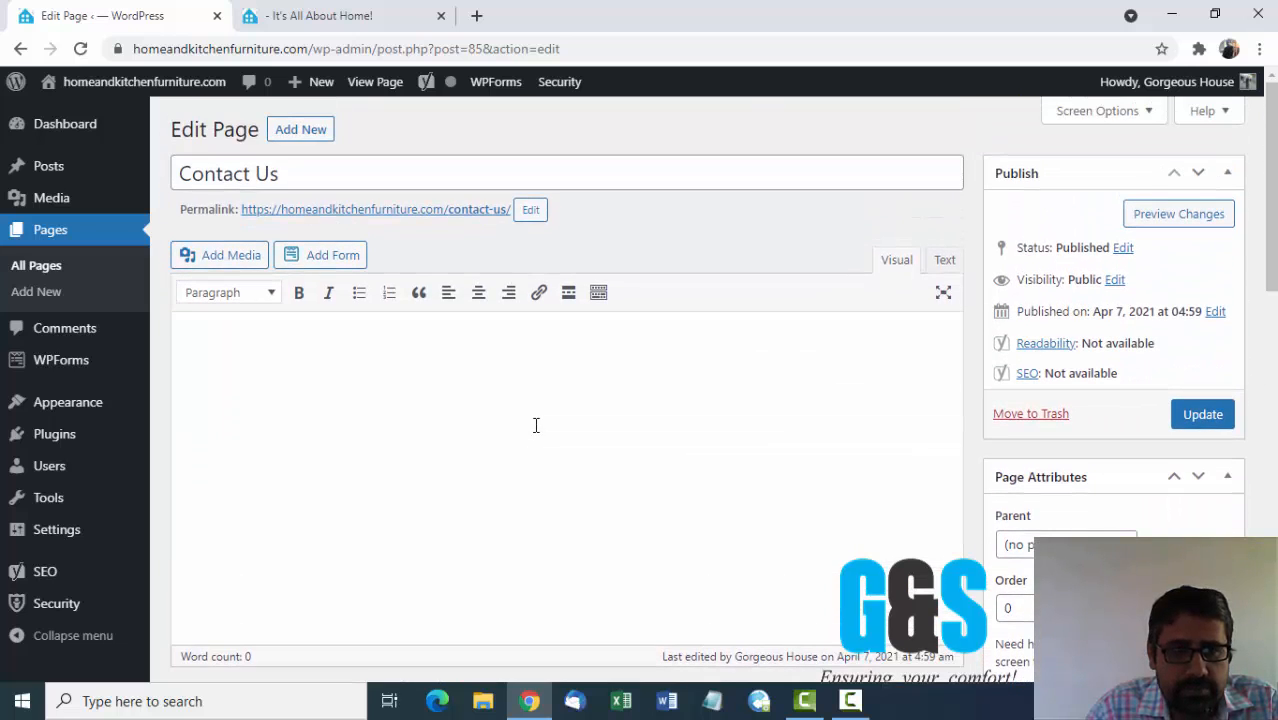
{"action": "left_click", "coordinate": [1203, 421]}
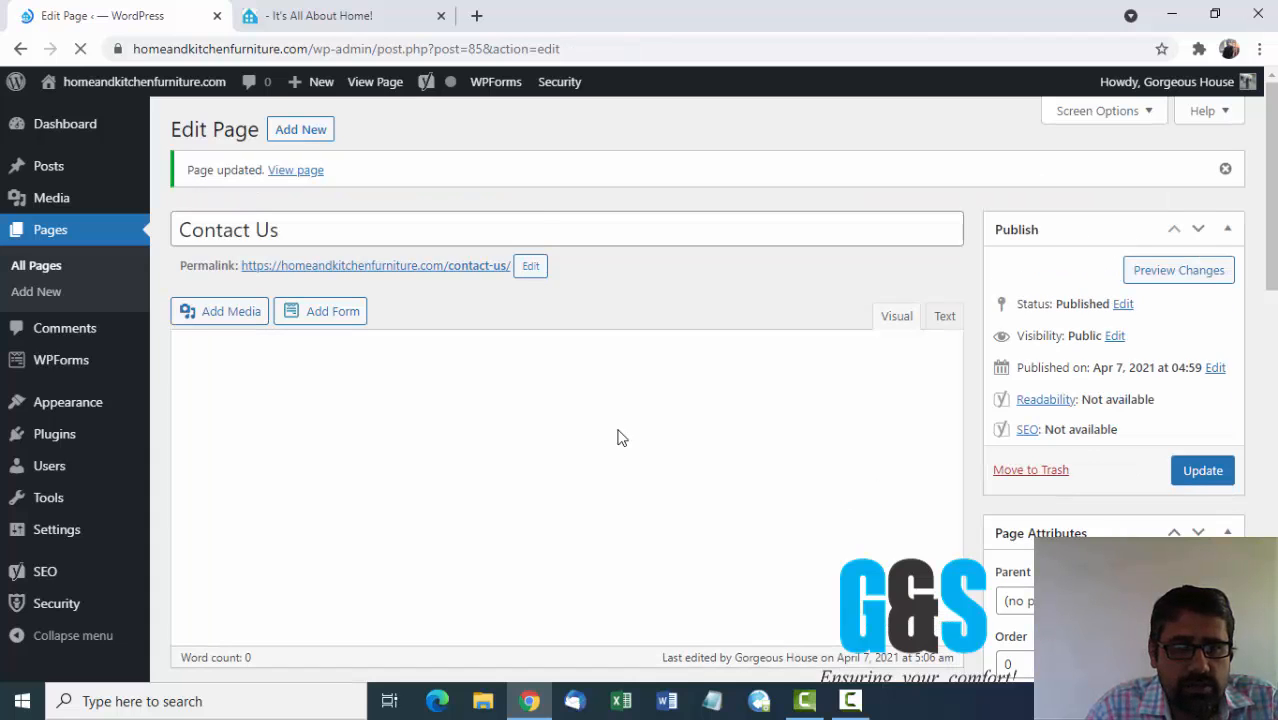
- Reload the live site and view its Contact Us page to check for the contact form
{"action": "left_click", "coordinate": [309, 15]}
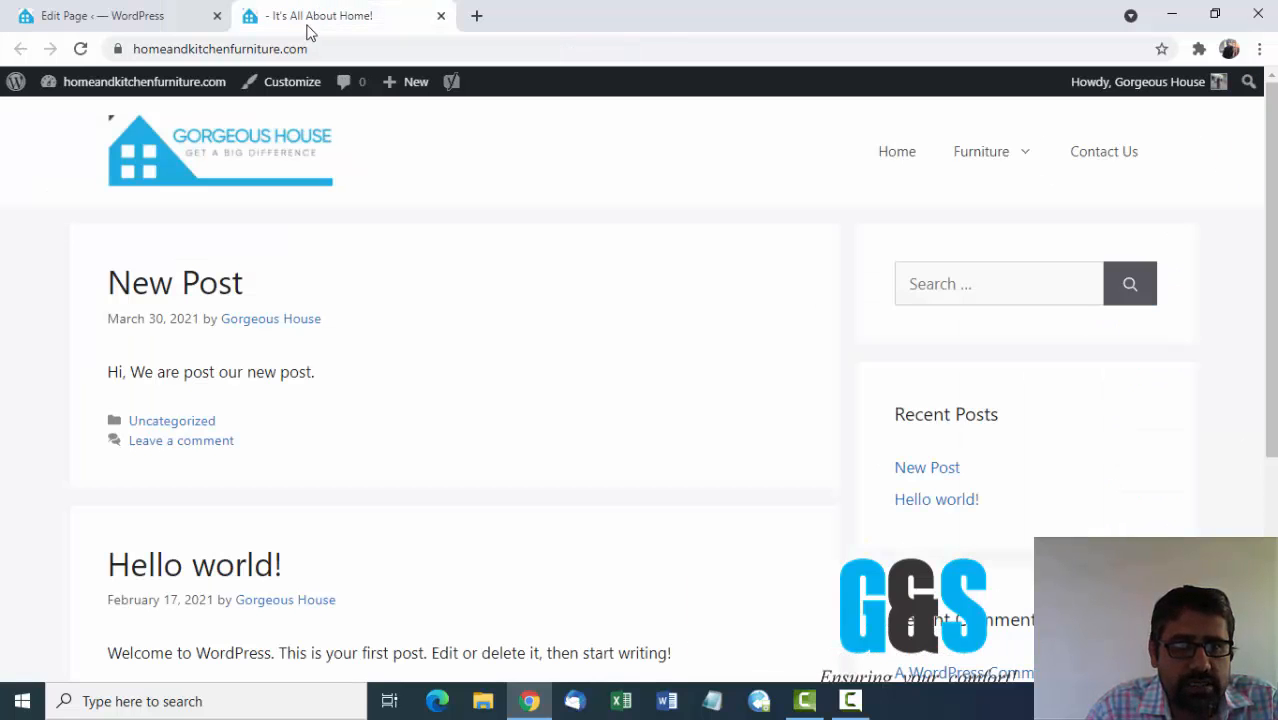
{"action": "left_click", "coordinate": [117, 14]}
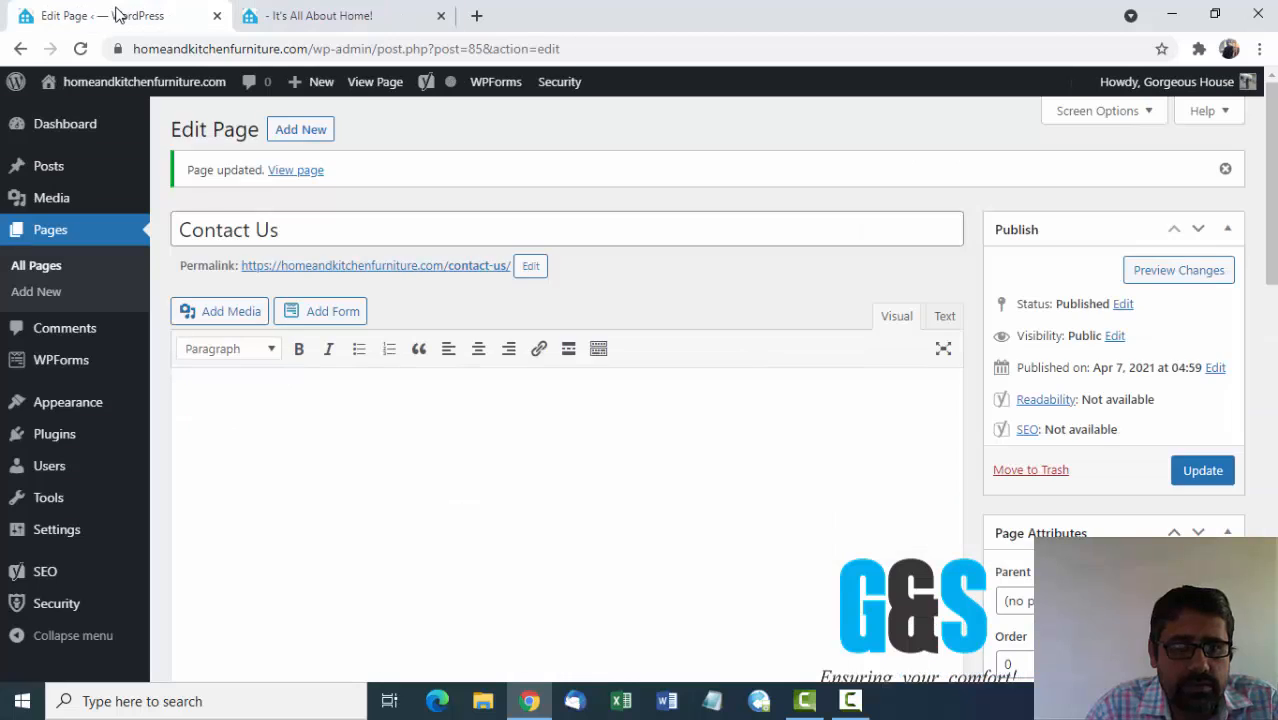
{"action": "left_click", "coordinate": [349, 14]}
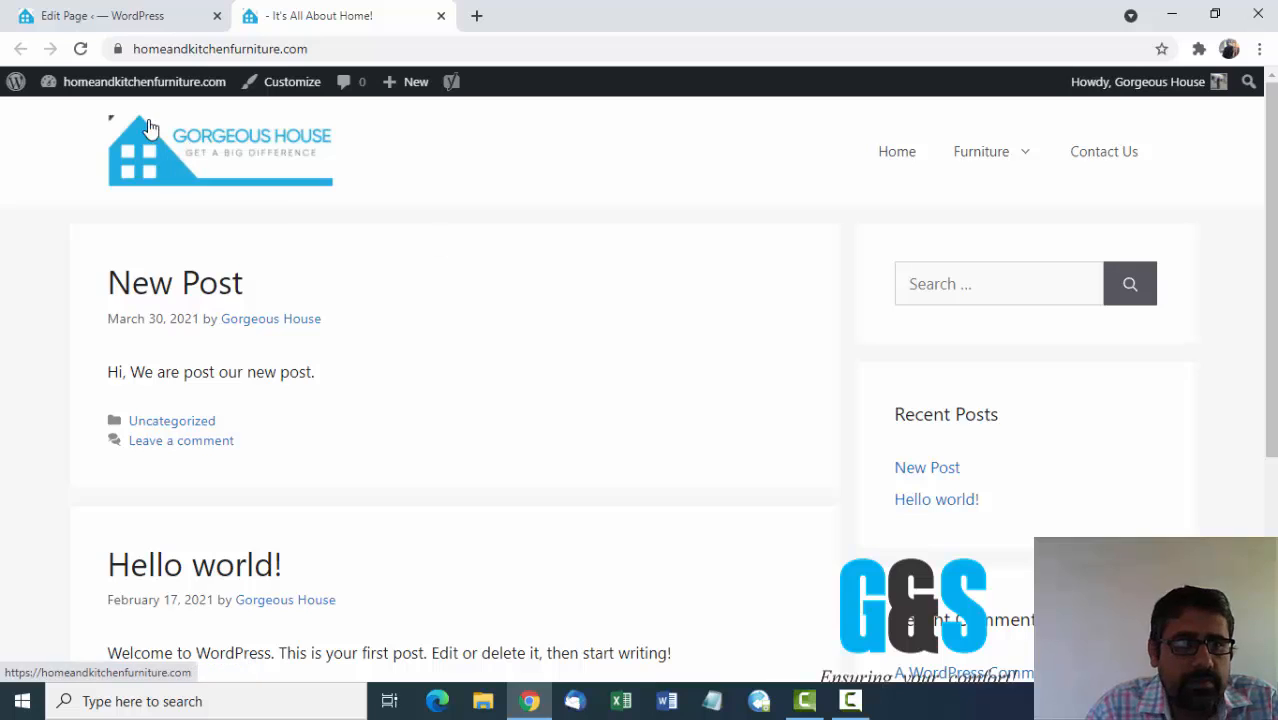
{"action": "left_click", "coordinate": [80, 49]}
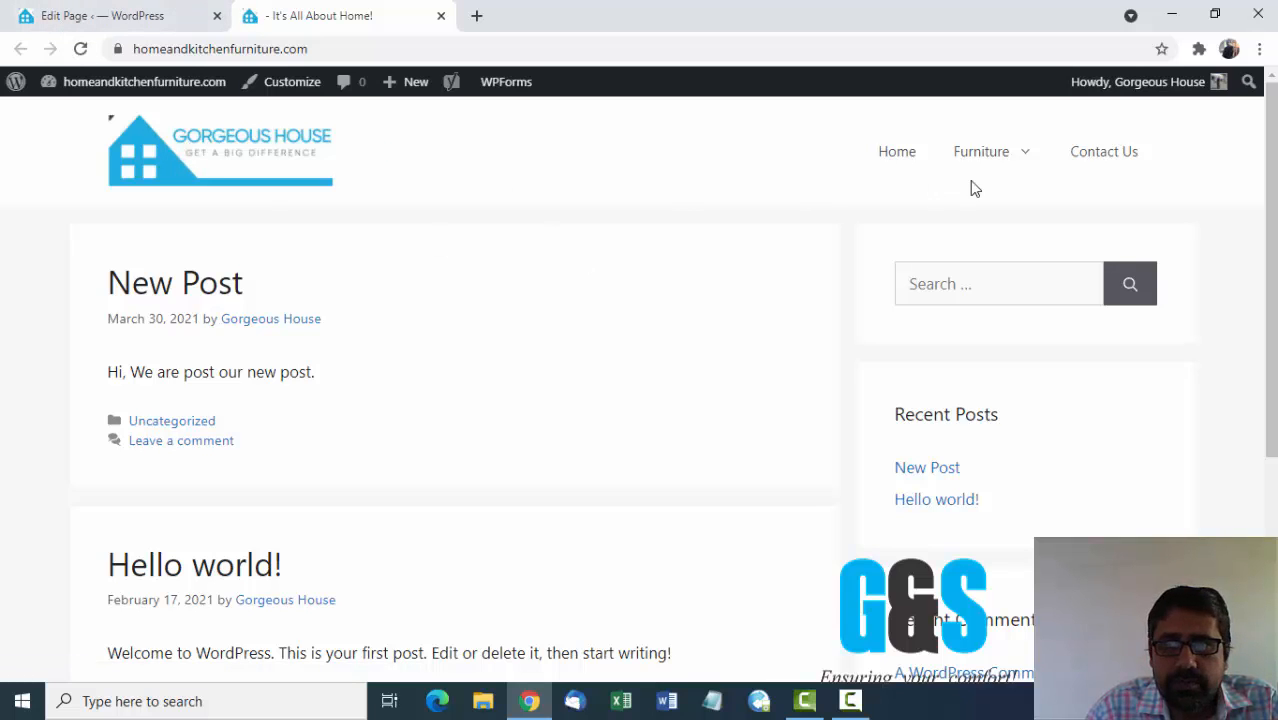
{"action": "left_click", "coordinate": [1102, 160]}
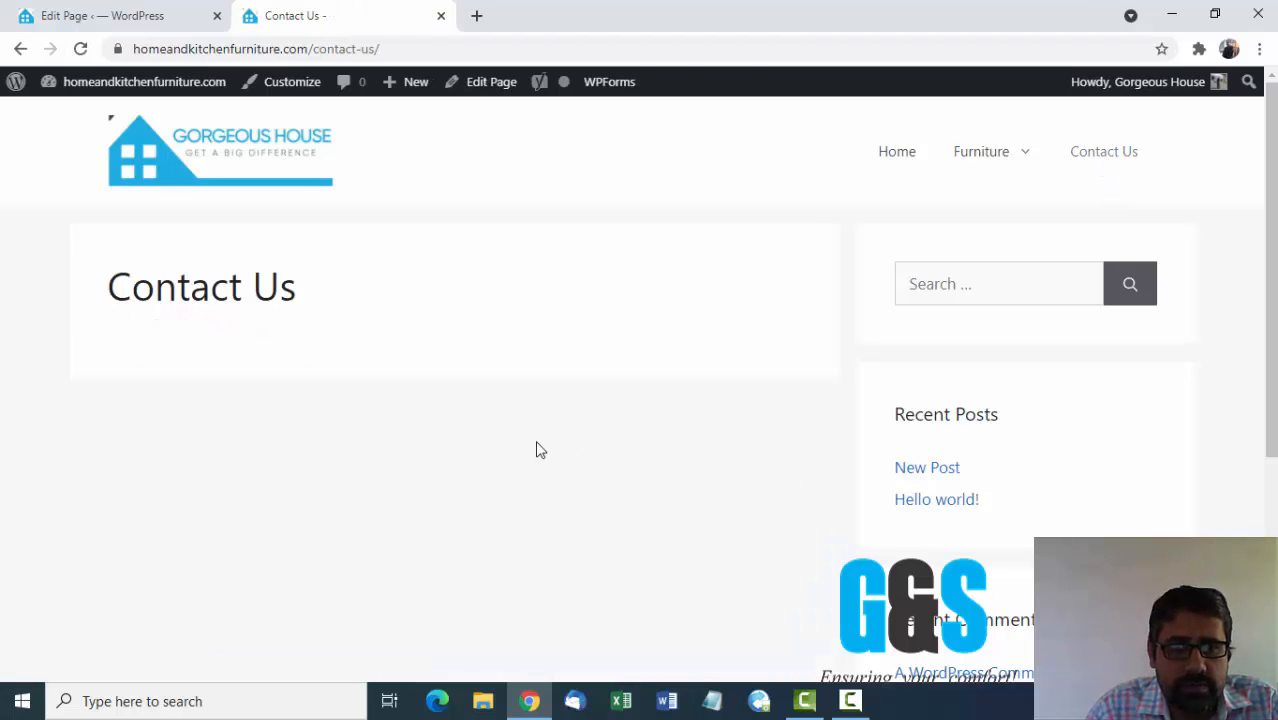
{"action": "scroll", "coordinate": [449, 495], "scroll_direction": "down", "scroll_amount": 3}
{"action": "scroll", "coordinate": [449, 495], "scroll_direction": "up", "scroll_amount": 3}
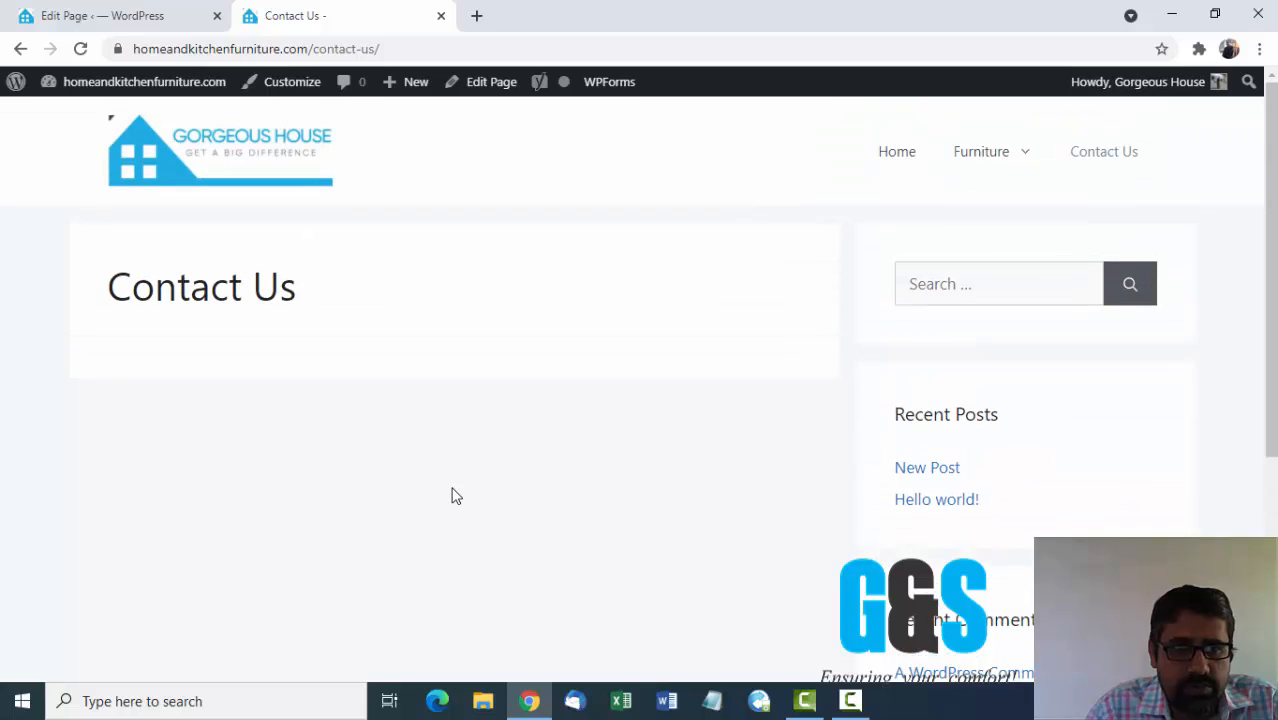
{"action": "scroll", "coordinate": [455, 496], "scroll_direction": "down", "scroll_amount": 1}
- Return to editing the Contact Us page and examine its content area and Yoast SEO settings for the embedded form
{"action": "left_click", "coordinate": [94, 14]}
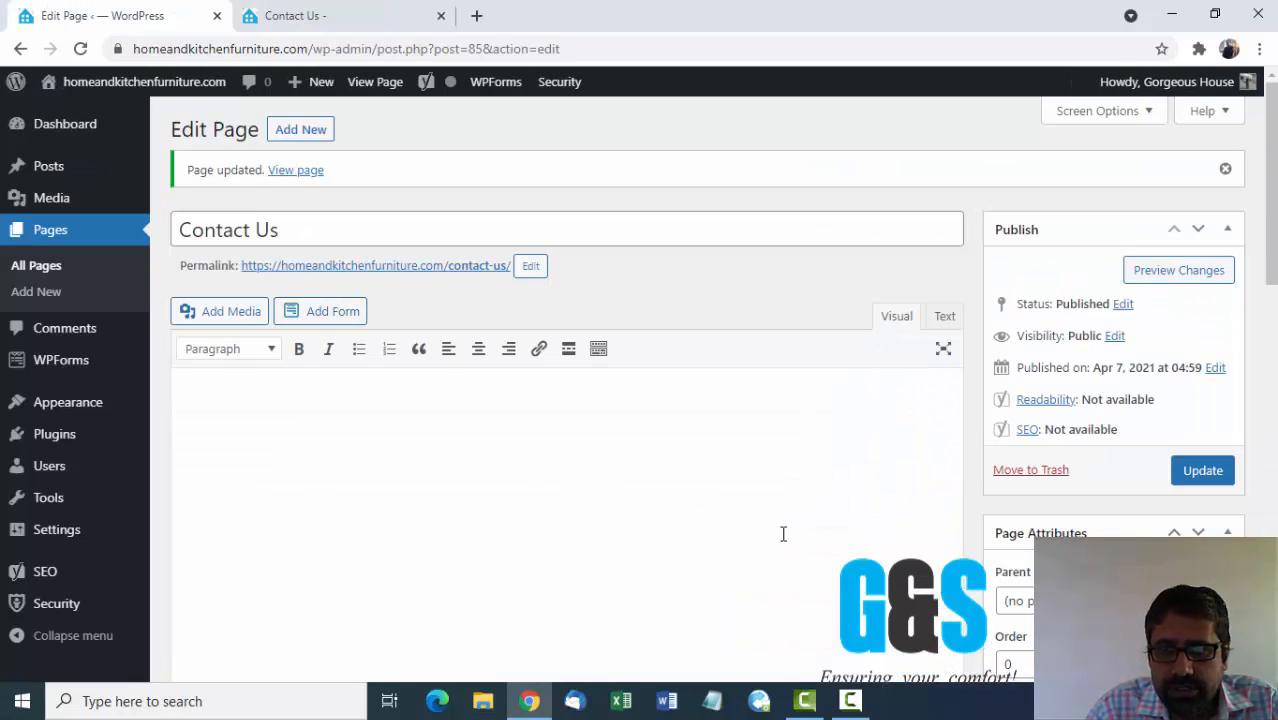
{"action": "scroll", "coordinate": [783, 534], "scroll_direction": "down", "scroll_amount": 5}
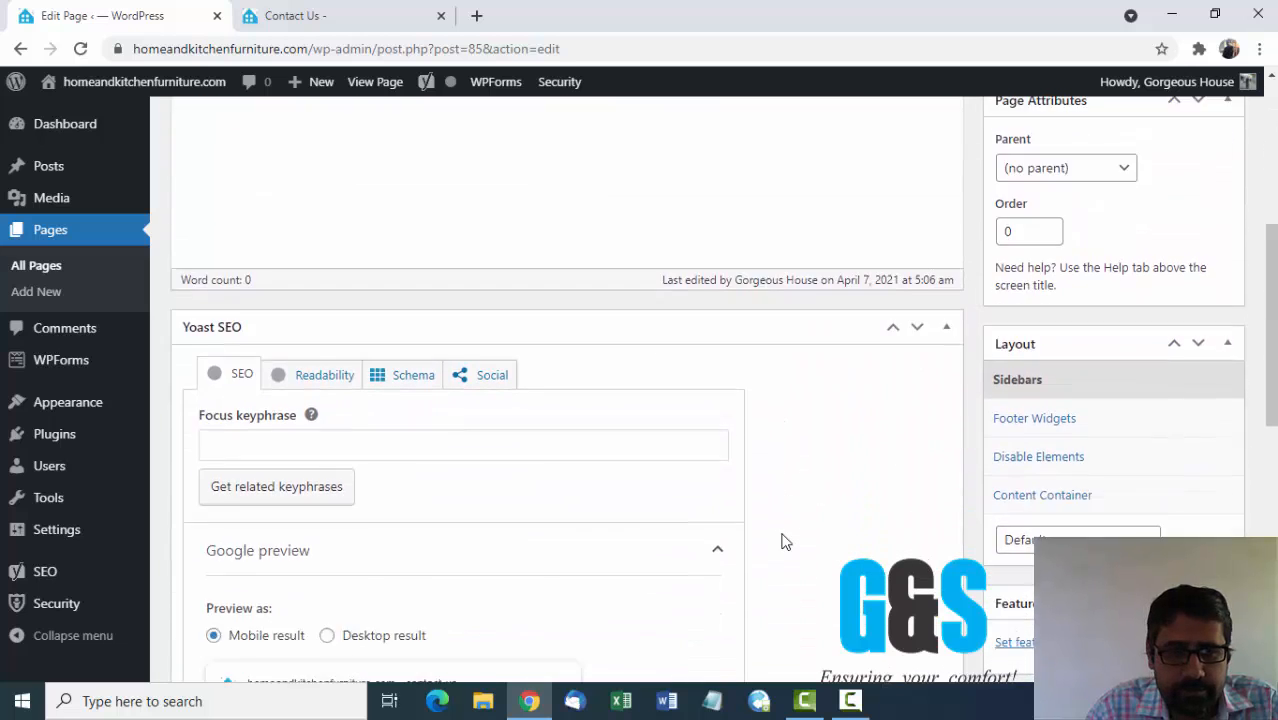
{"action": "scroll", "coordinate": [785, 541], "scroll_direction": "down", "scroll_amount": 5}
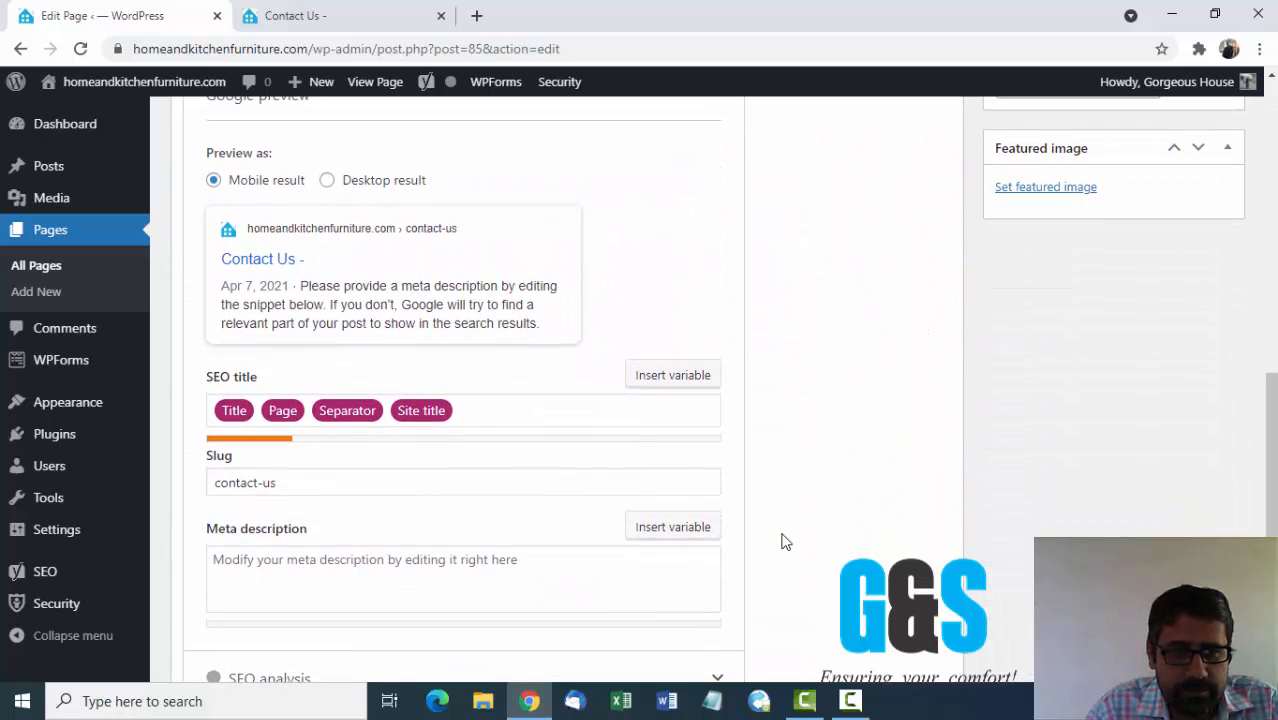
{"action": "scroll", "coordinate": [785, 541], "scroll_direction": "down", "scroll_amount": 2}
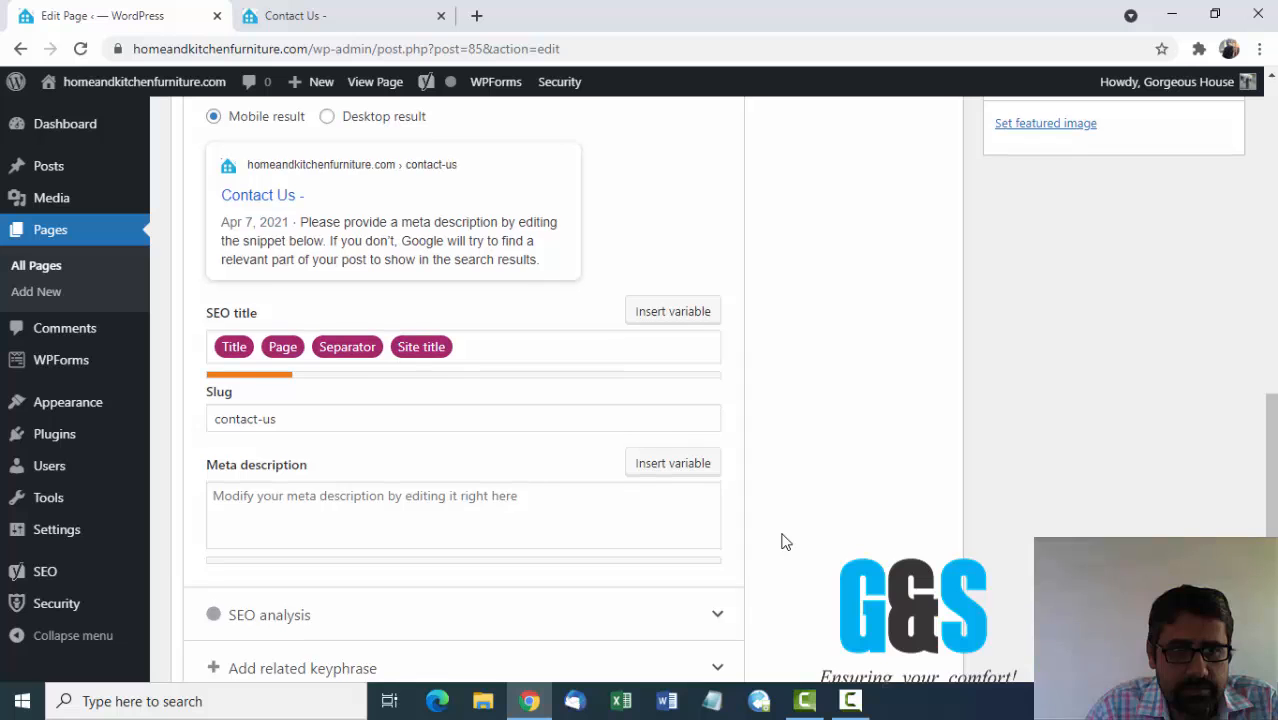
{"action": "scroll", "coordinate": [785, 541], "scroll_direction": "down", "scroll_amount": 2}
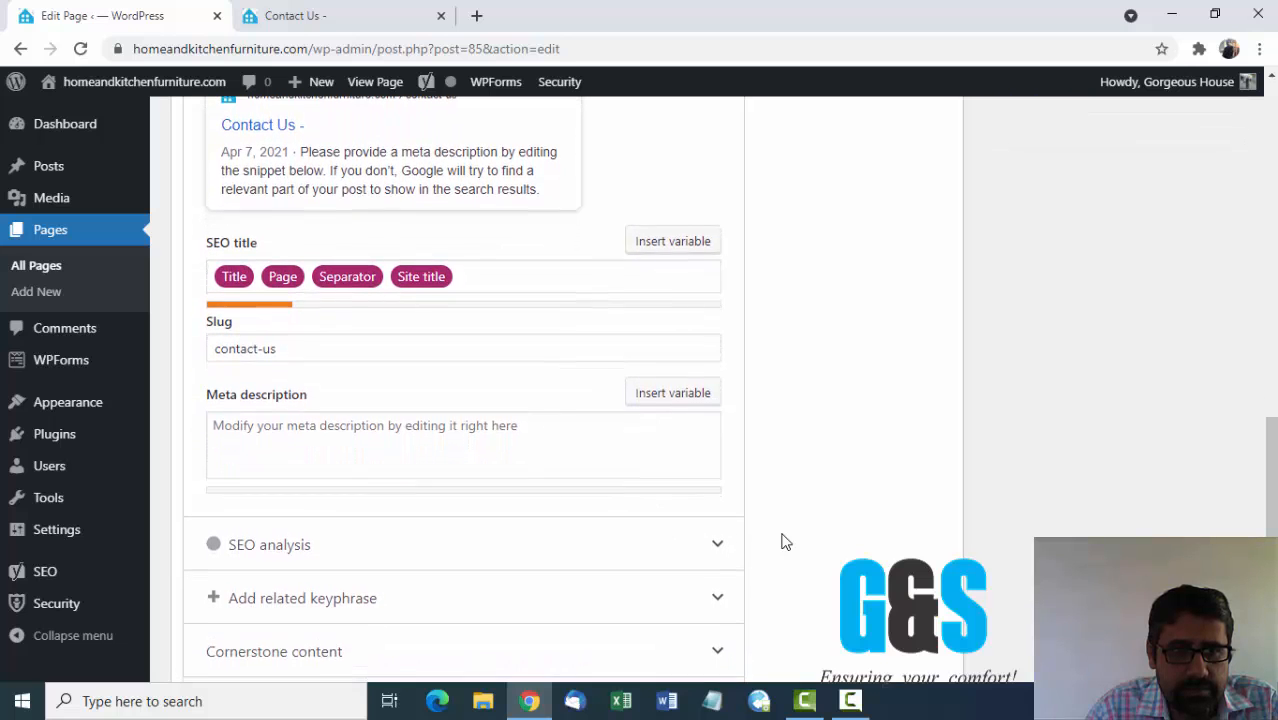
{"action": "scroll", "coordinate": [785, 541], "scroll_direction": "down", "scroll_amount": 3}
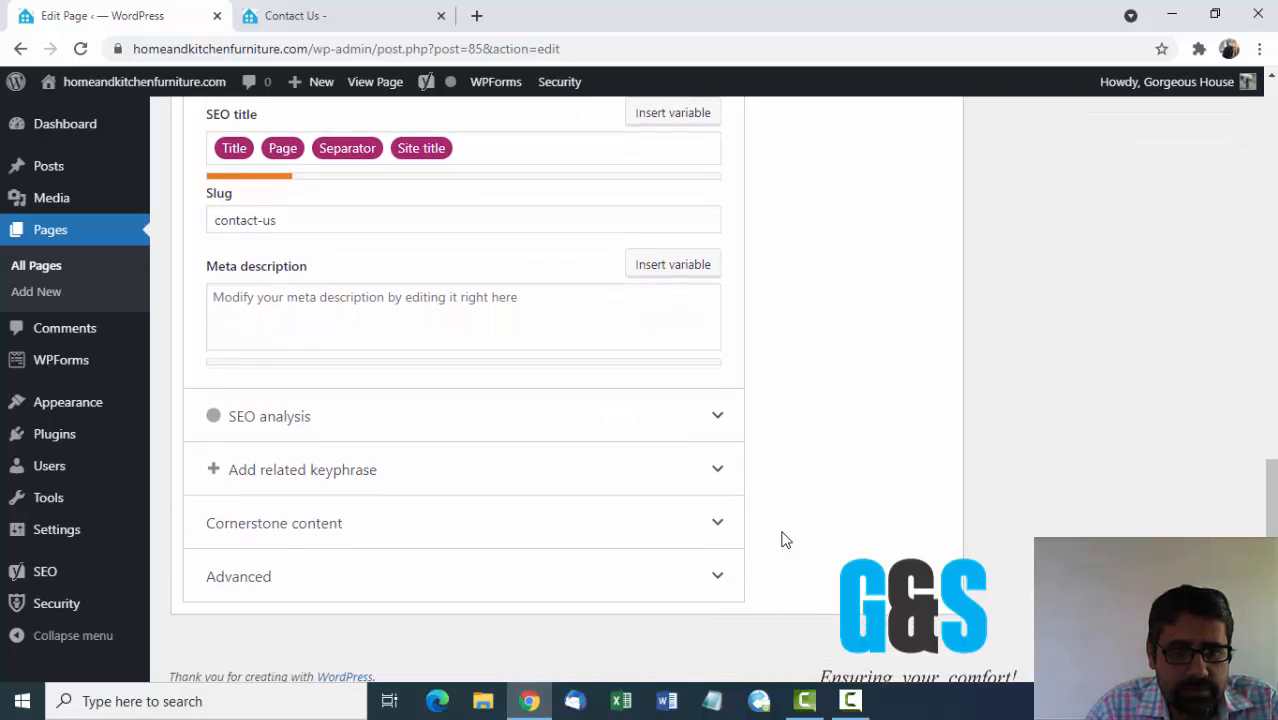
{"action": "scroll", "coordinate": [785, 541], "scroll_direction": "up", "scroll_amount": 4}
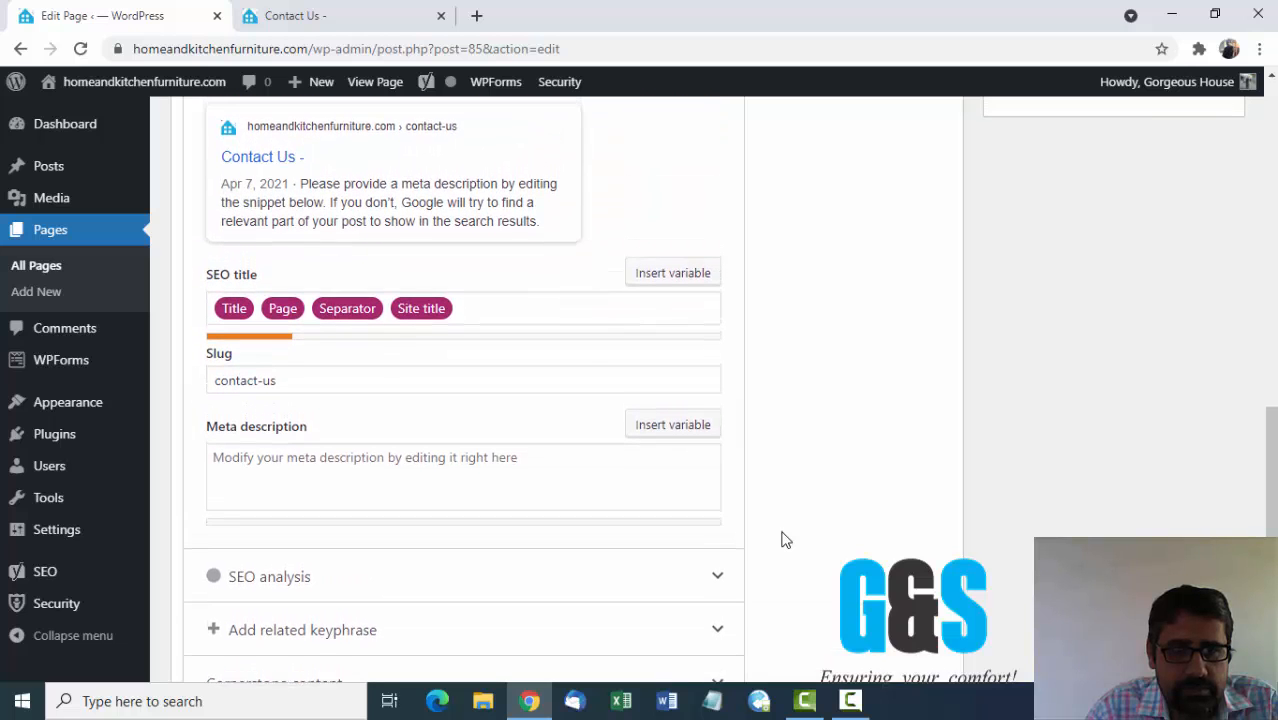
{"action": "scroll", "coordinate": [785, 540], "scroll_direction": "up", "scroll_amount": 8}
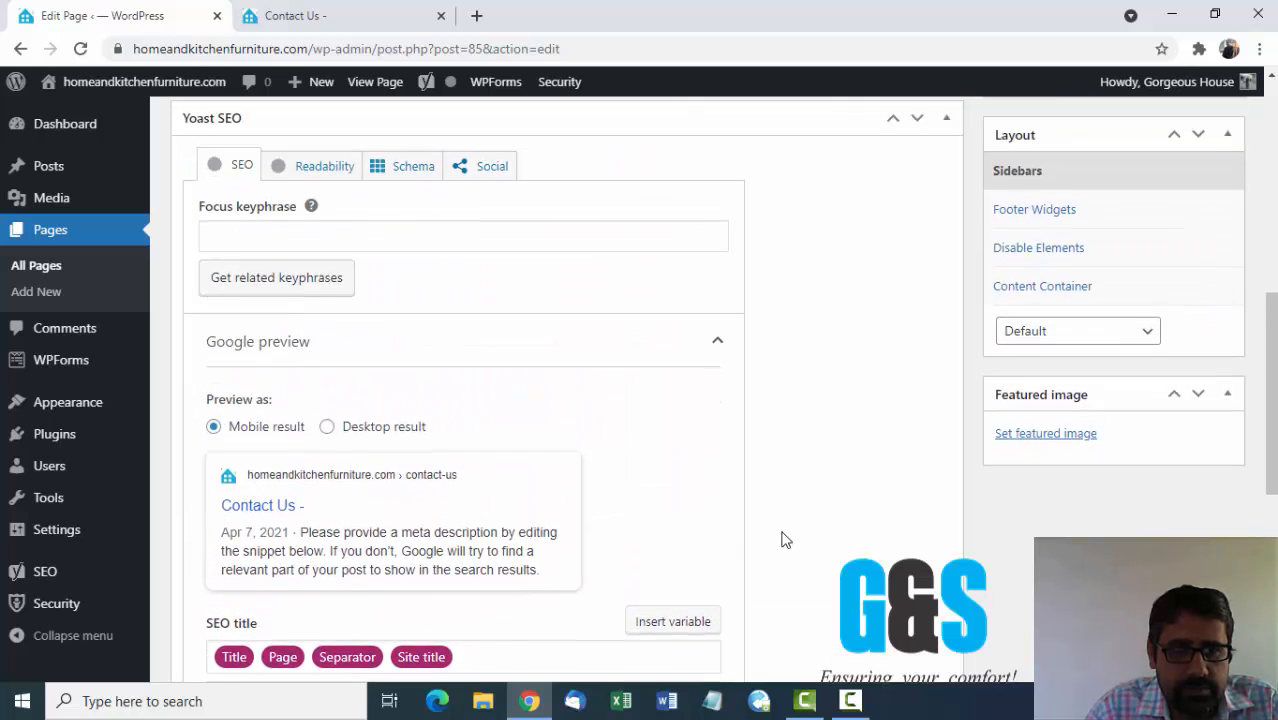
{"action": "scroll", "coordinate": [785, 540], "scroll_direction": "up", "scroll_amount": 10}
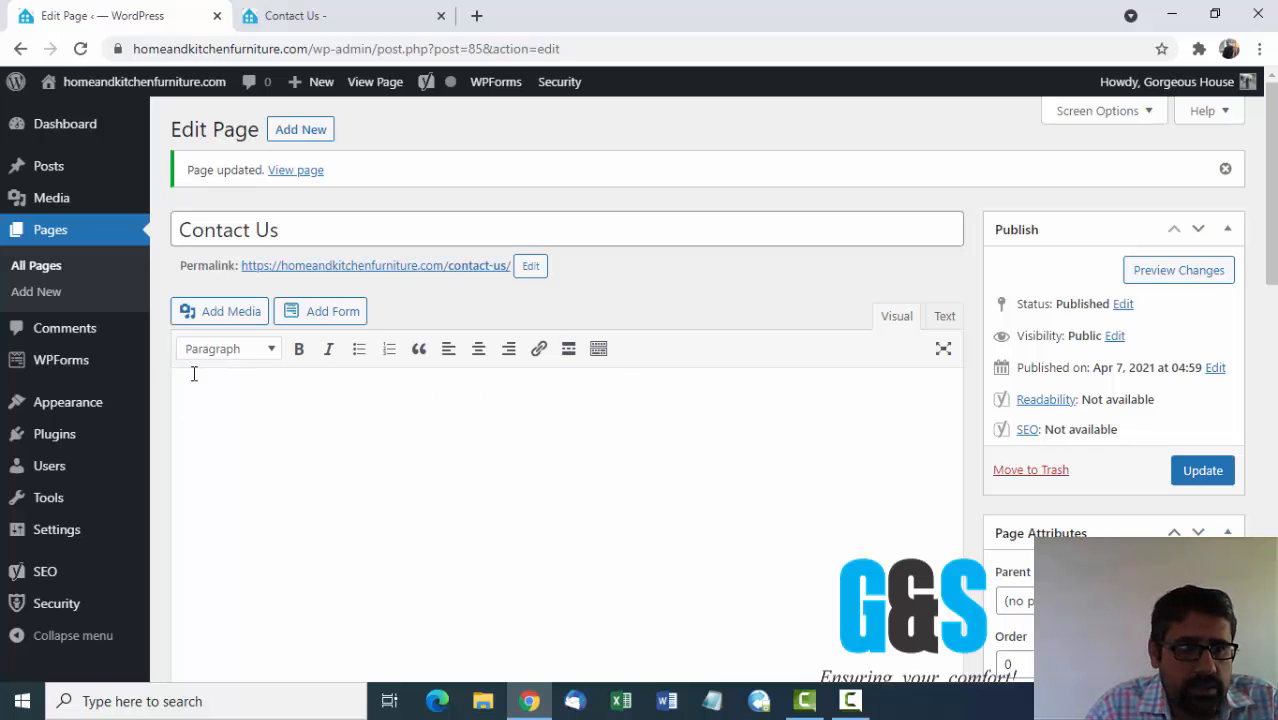
- Delete the older "Blank Form" created April 6, 2021 from the WPForms list of forms
{"action": "mouse_move", "coordinate": [51, 366]}
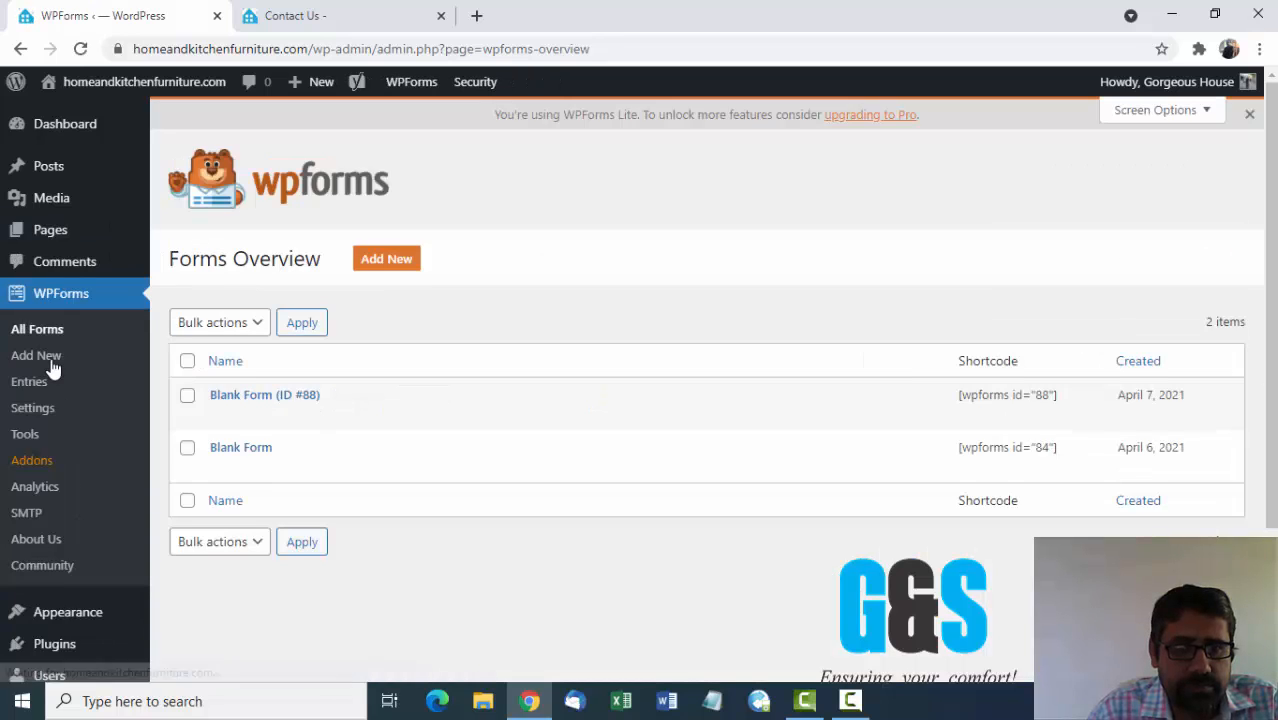
{"action": "mouse_move", "coordinate": [345, 477]}
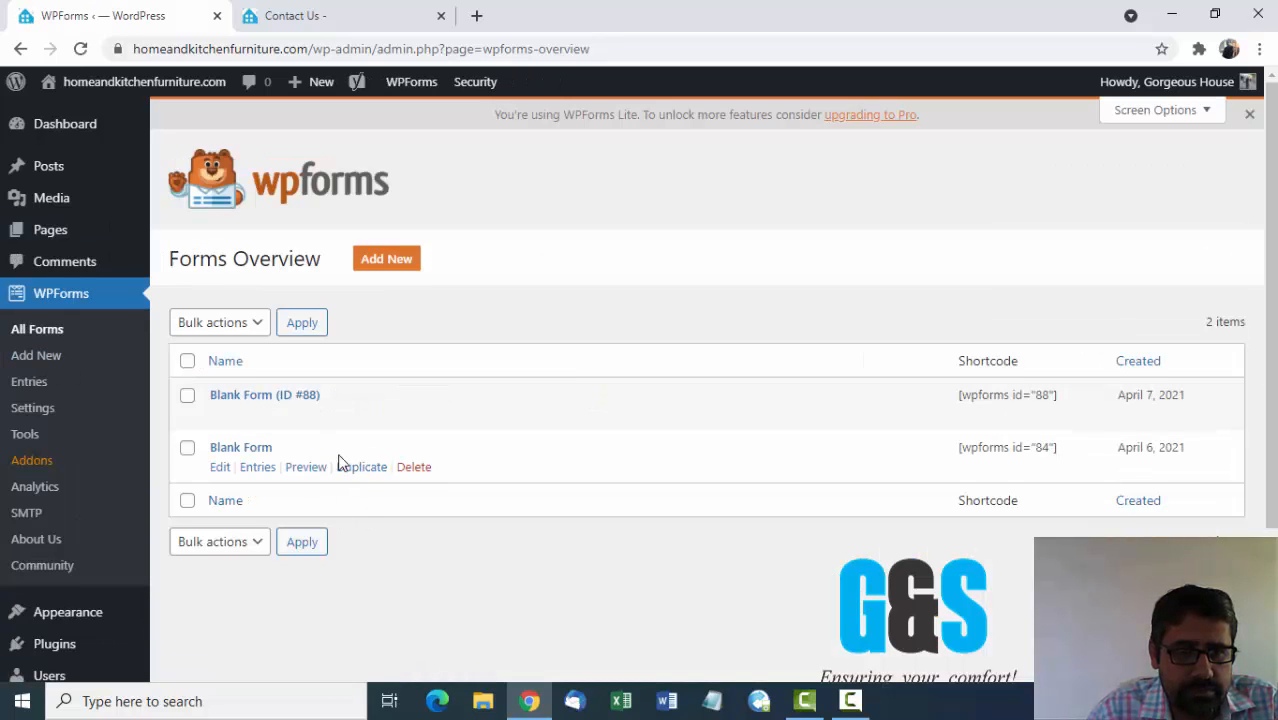
{"action": "left_click", "coordinate": [413, 470]}
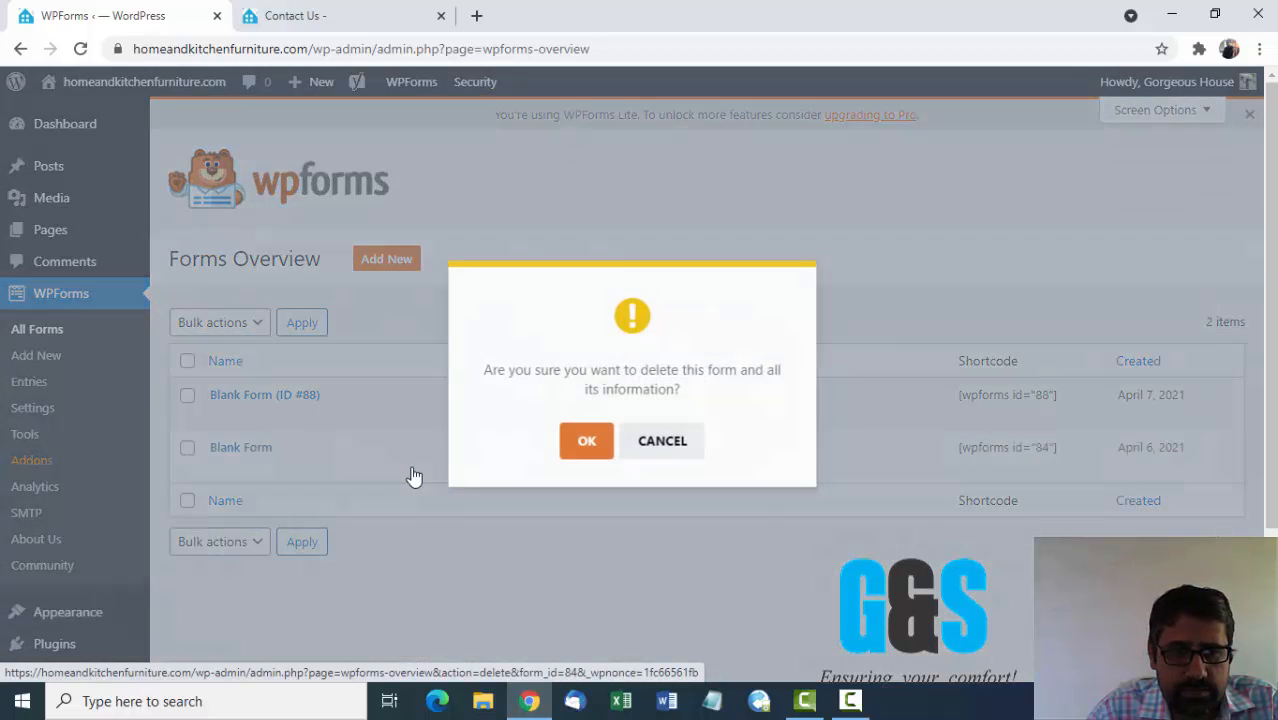
{"action": "left_click", "coordinate": [583, 447]}
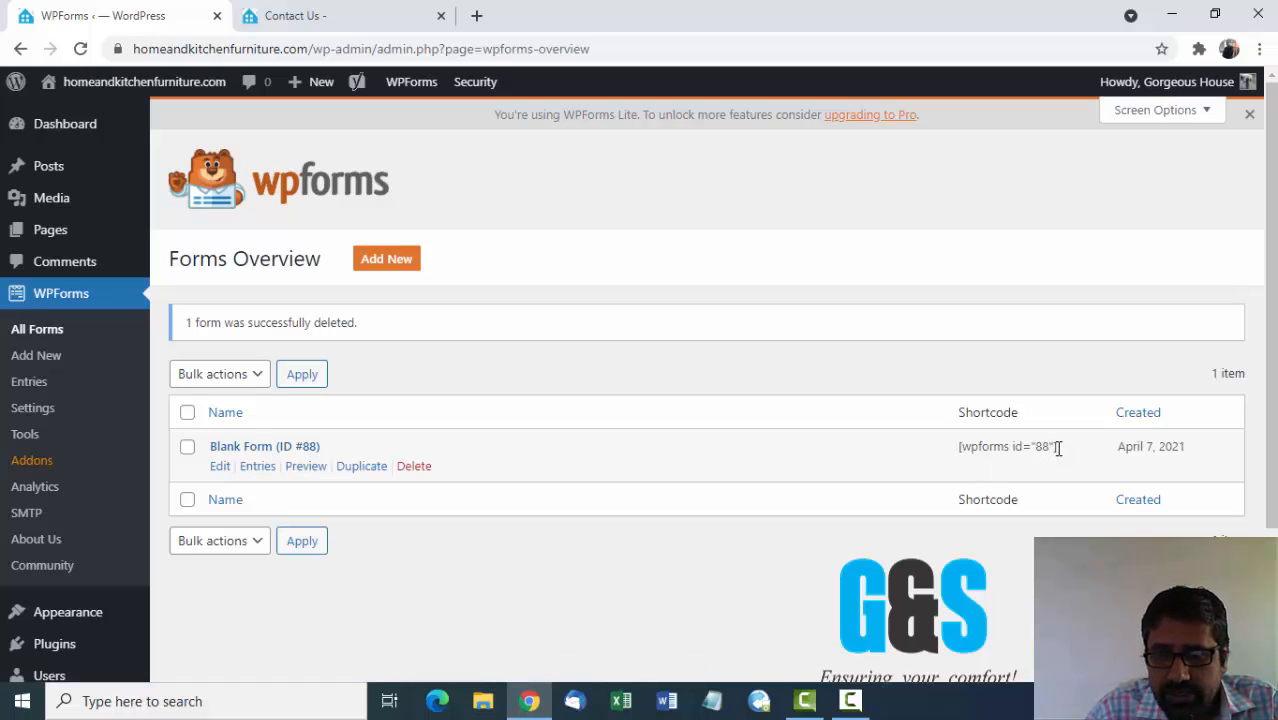
- Copy the shortcode [wpforms id="88"] of the remaining form and open the list of all site pages
{"action": "left_click_drag", "start_coordinate": [1055, 446], "coordinate": [950, 458]}
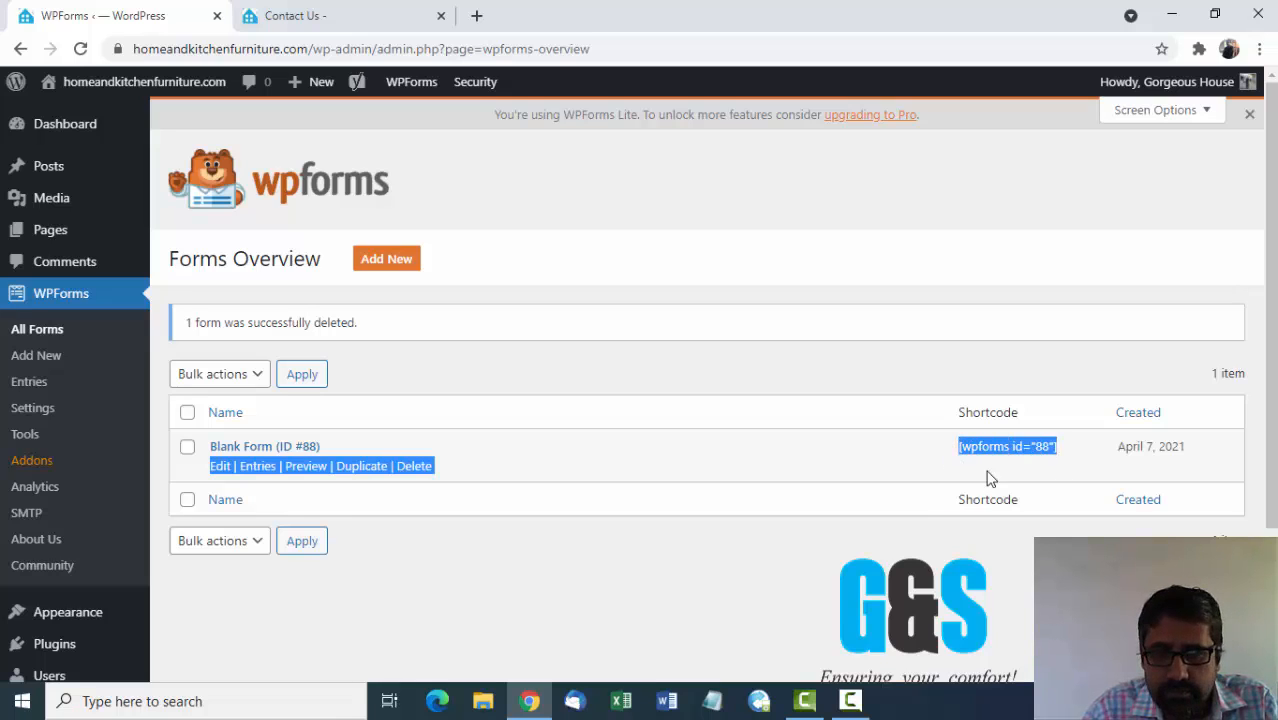
{"action": "left_click", "coordinate": [993, 462]}
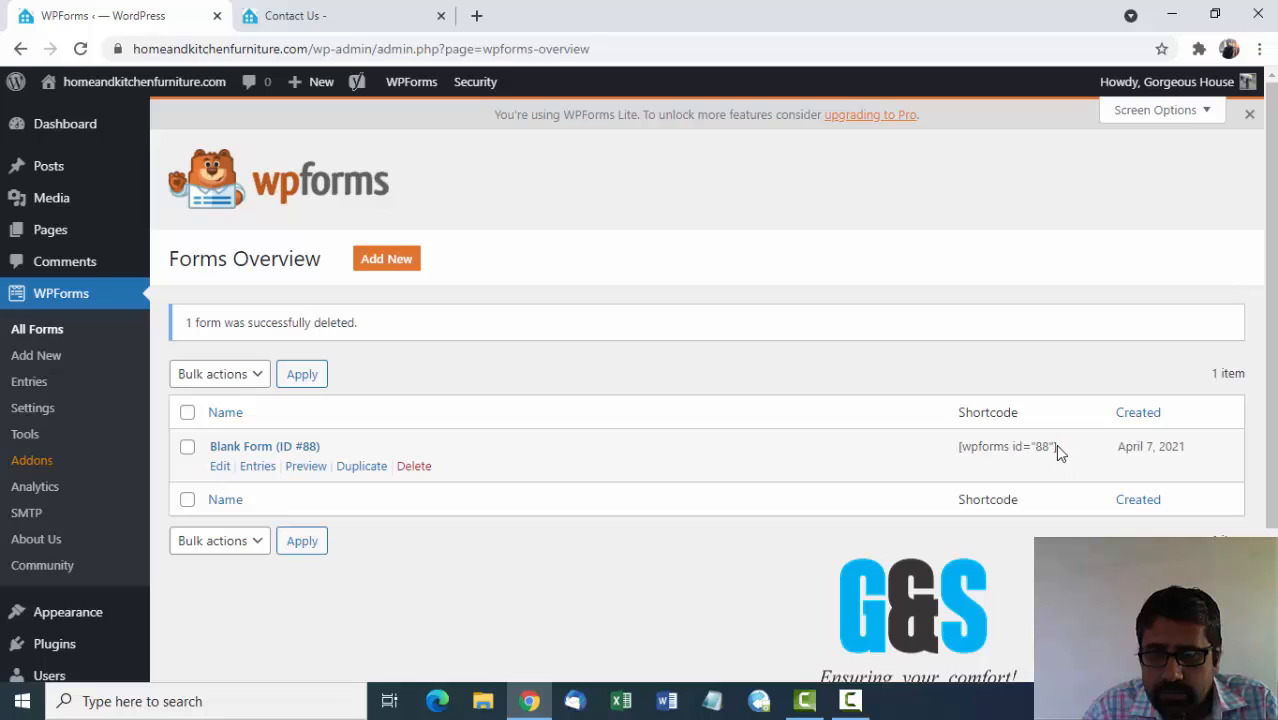
{"action": "left_click_drag", "start_coordinate": [1056, 448], "coordinate": [958, 452]}
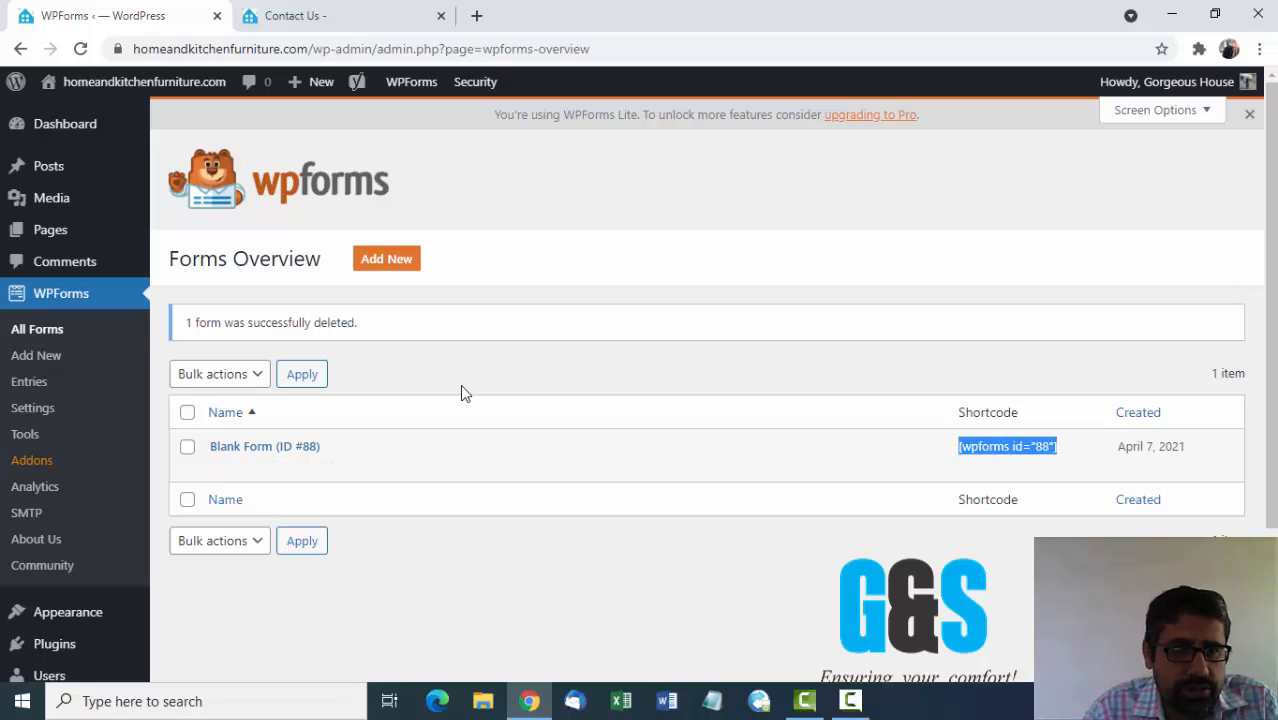
{"action": "left_click", "coordinate": [50, 242]}
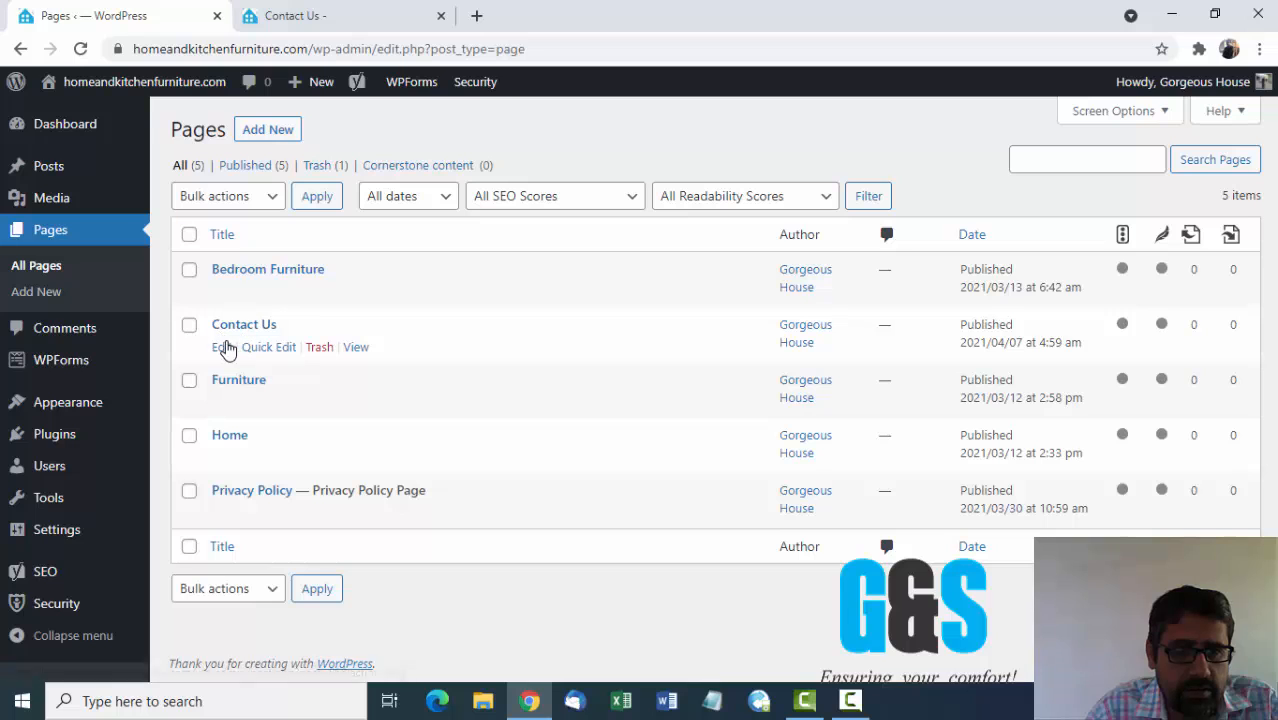
- Insert the shortcode [wpforms id="88"] into the Contact Us page's content and update the page
{"action": "left_click", "coordinate": [221, 349]}
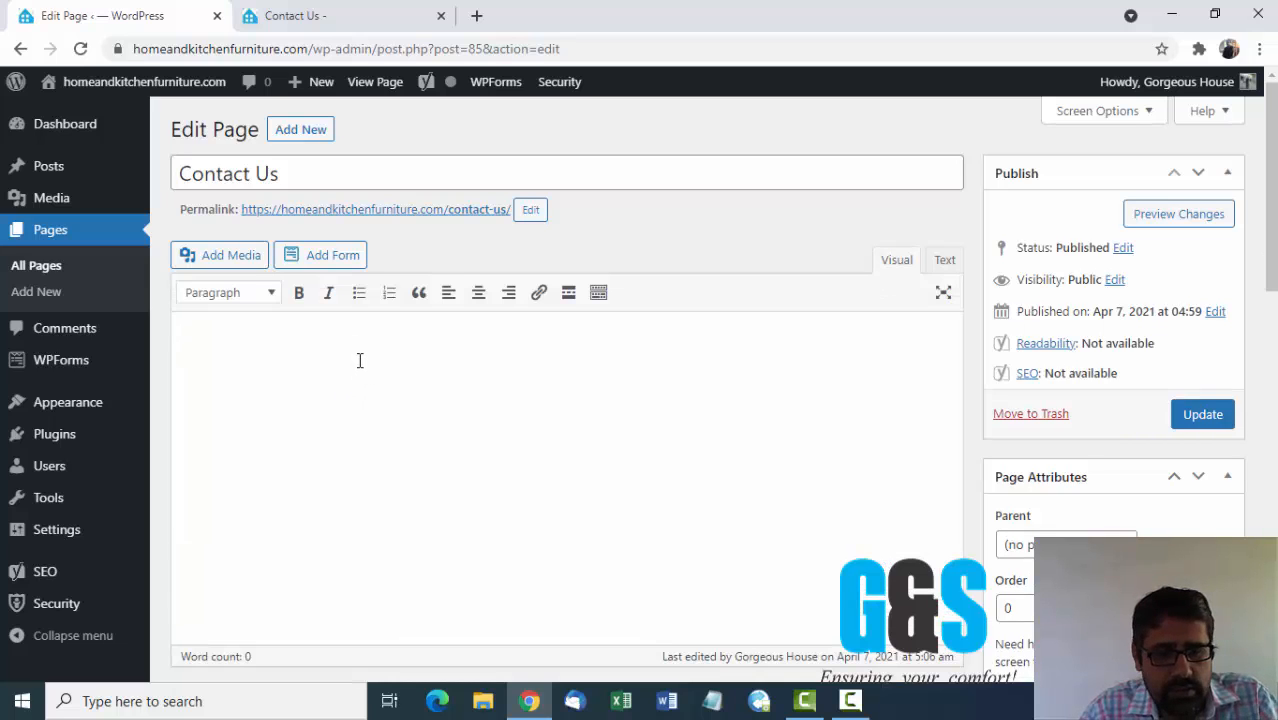
{"action": "type", "text": "[wpforms id=\"88\"]"}
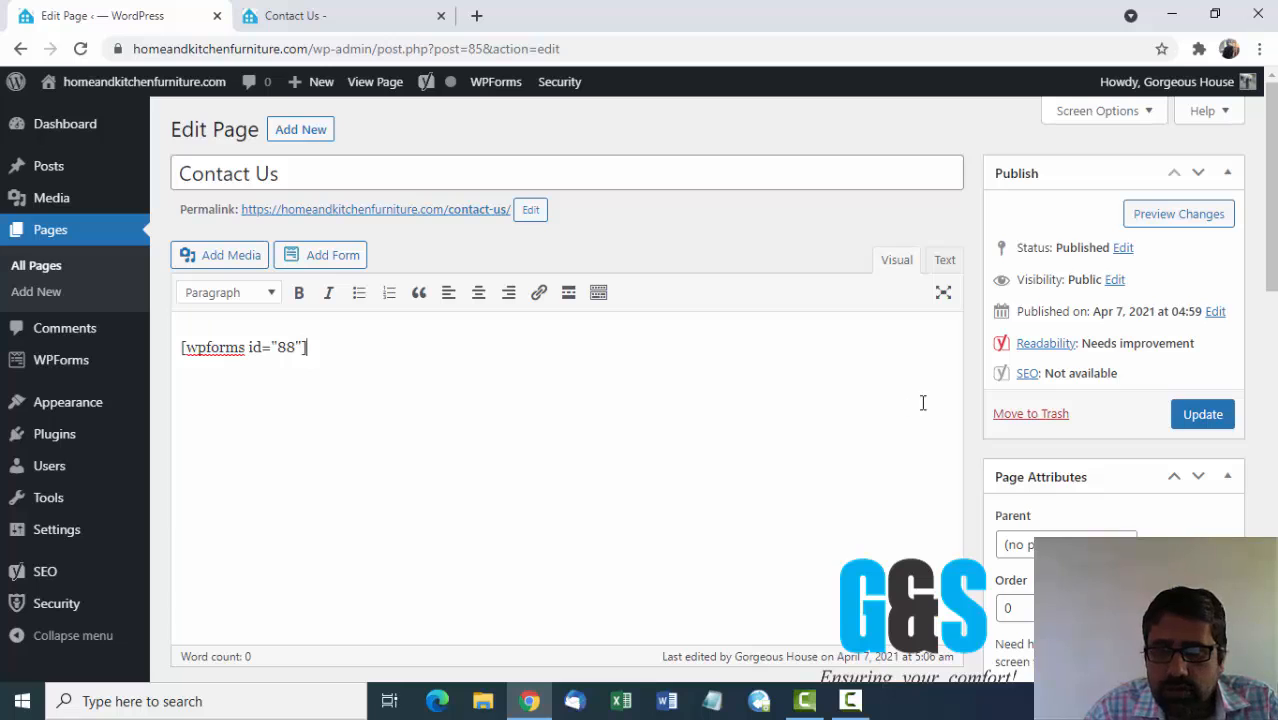
{"action": "left_click", "coordinate": [1195, 425]}
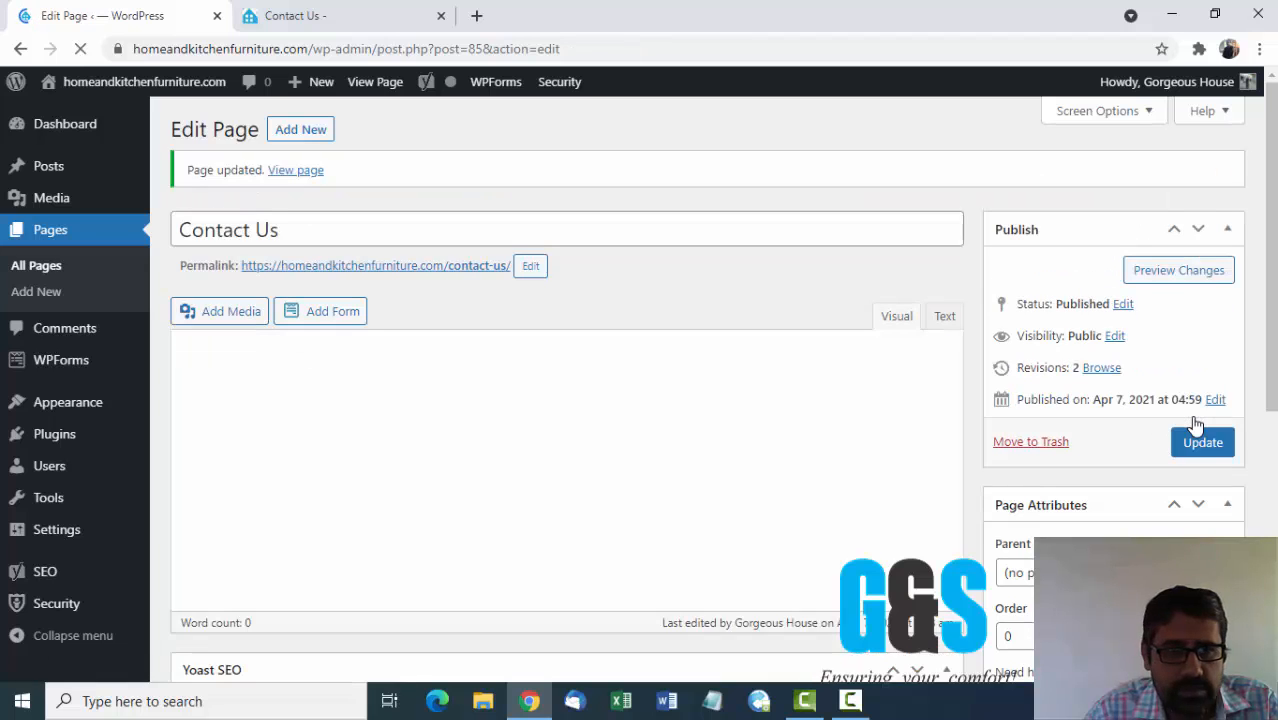
- Reload the live Contact Us page and check the layout of the embedded contact form
{"action": "left_click", "coordinate": [303, 14]}
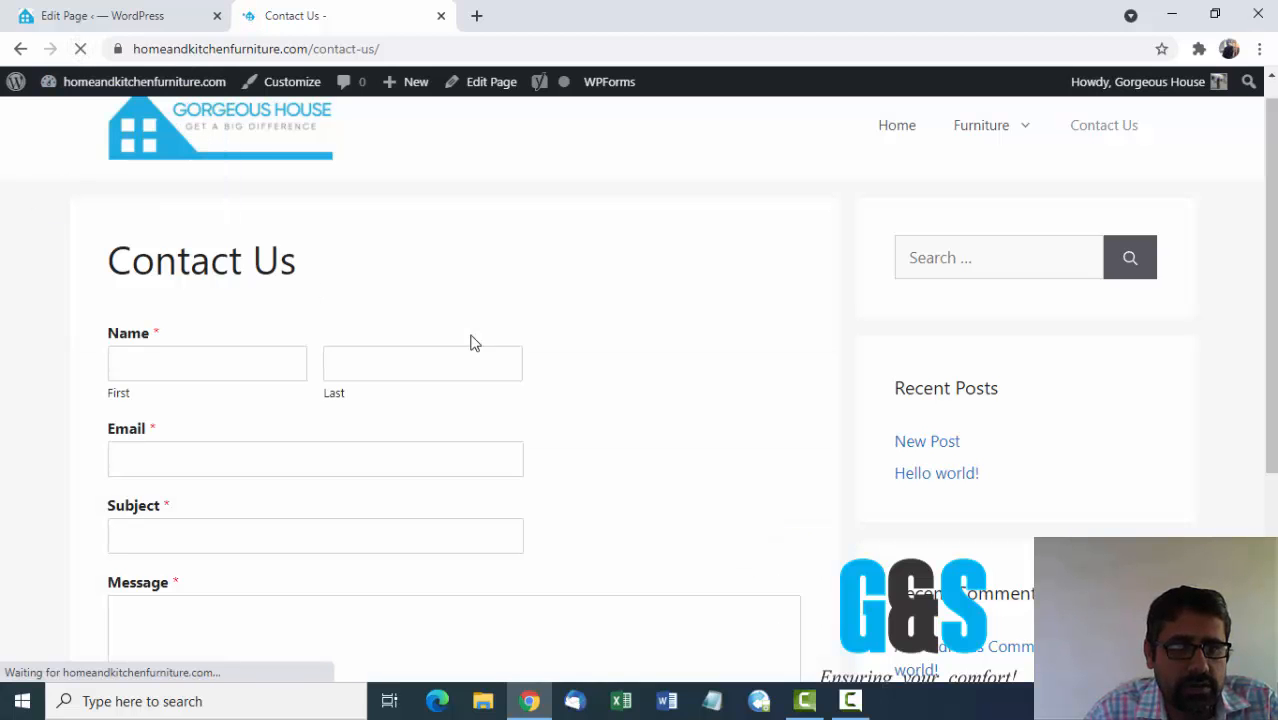
{"action": "scroll", "coordinate": [678, 451], "scroll_direction": "down", "scroll_amount": 4}
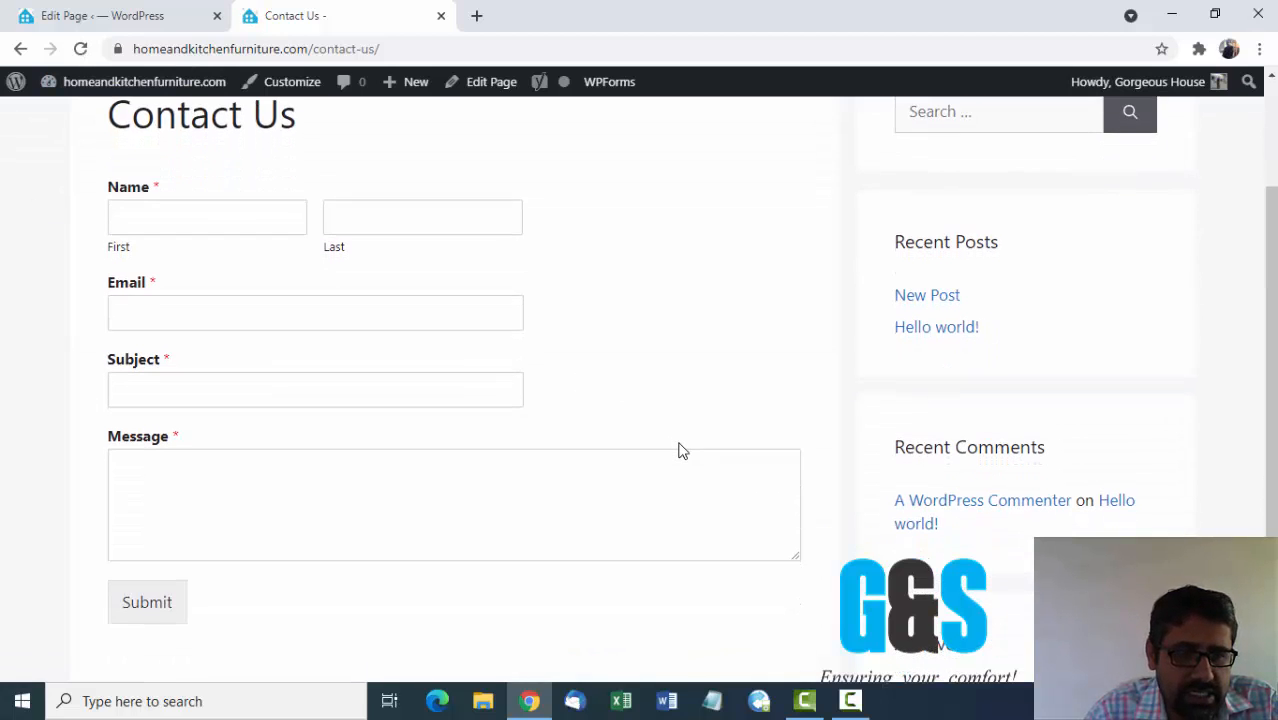
{"action": "scroll", "coordinate": [678, 451], "scroll_direction": "up", "scroll_amount": 5}
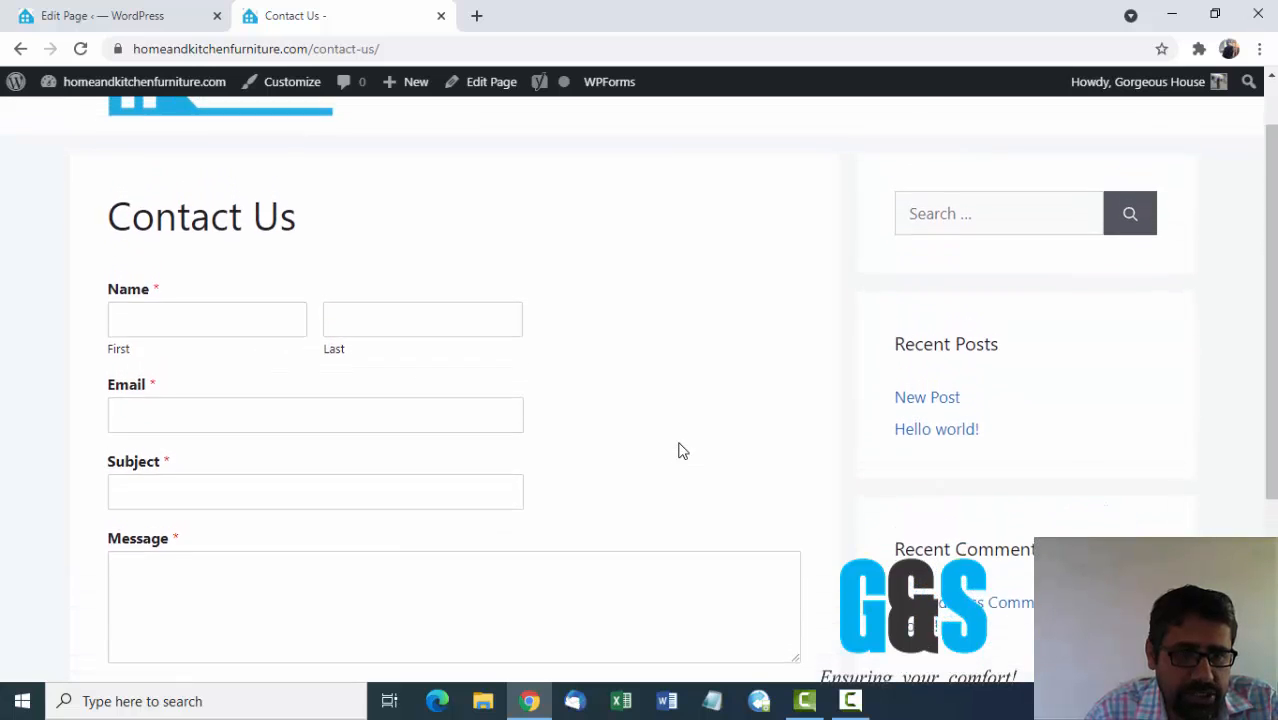
{"action": "scroll", "coordinate": [678, 451], "scroll_direction": "down", "scroll_amount": 2}
{"action": "scroll", "coordinate": [678, 451], "scroll_direction": "down", "scroll_amount": 1}
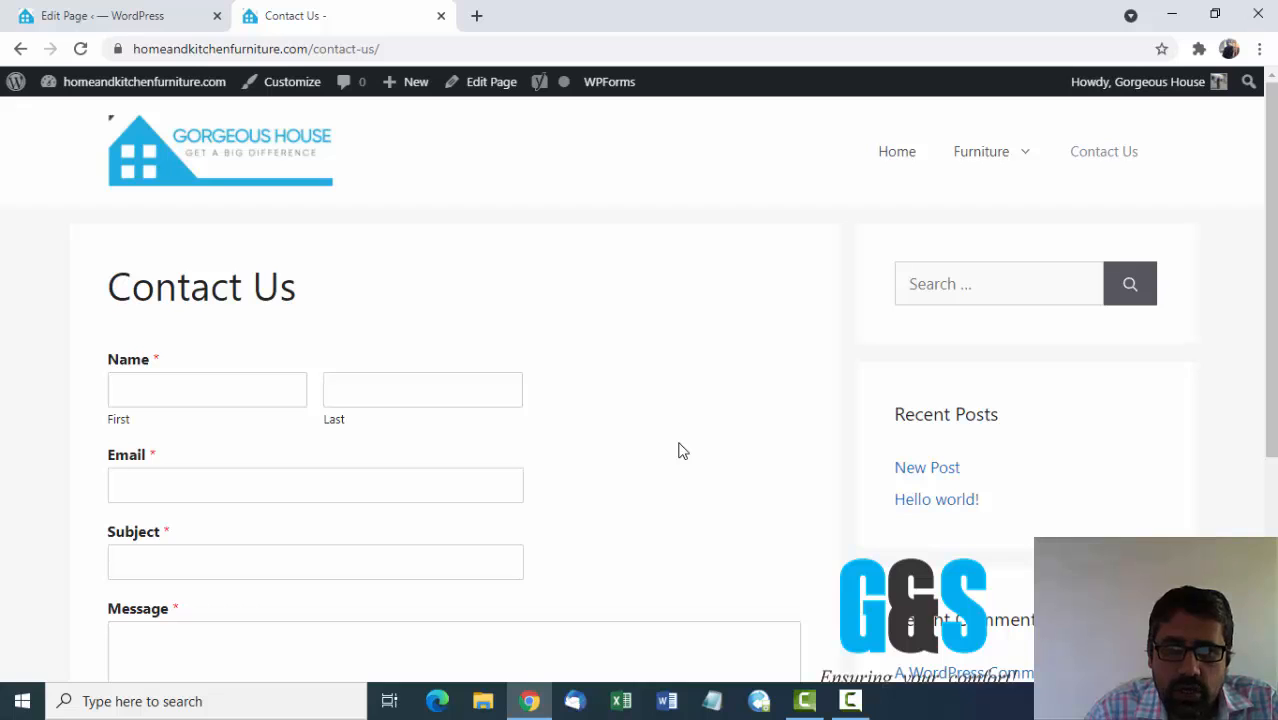
{"action": "scroll", "coordinate": [678, 451], "scroll_direction": "down", "scroll_amount": 1}
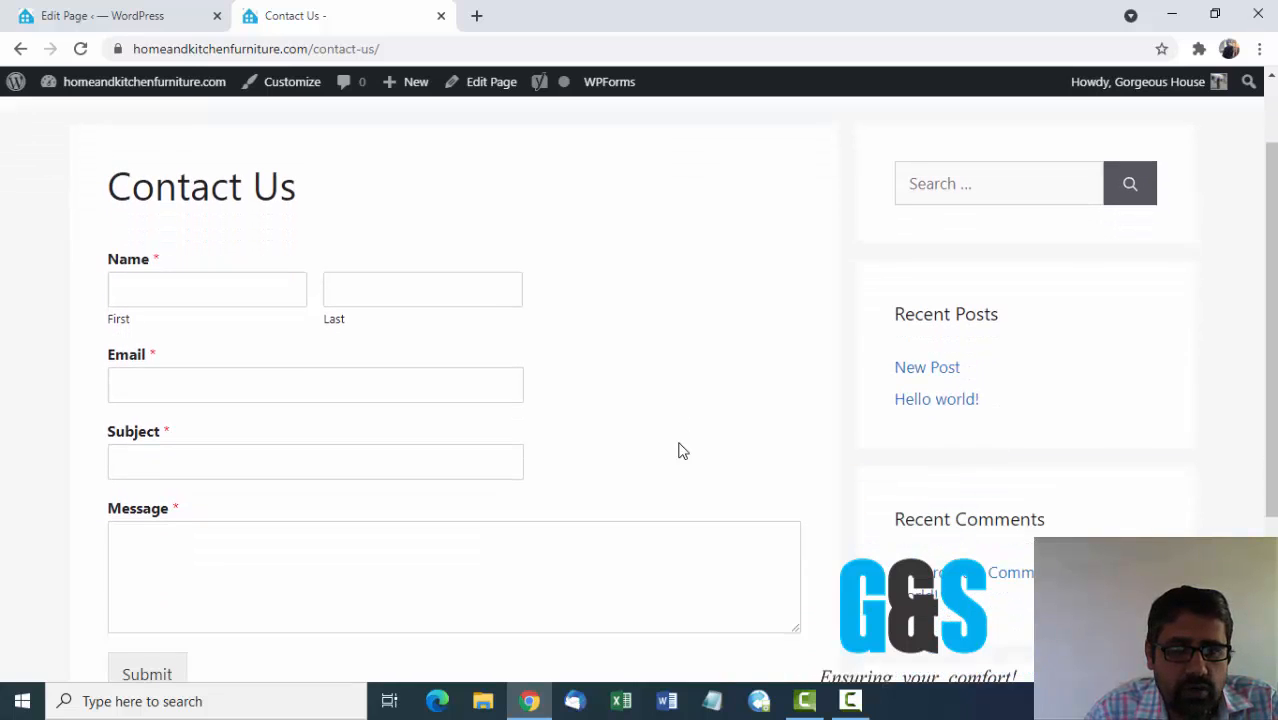
- Test that the live form's first name, Email, Subject and Message fields accept focus, and look over the Submit button
{"action": "left_click", "coordinate": [194, 276]}
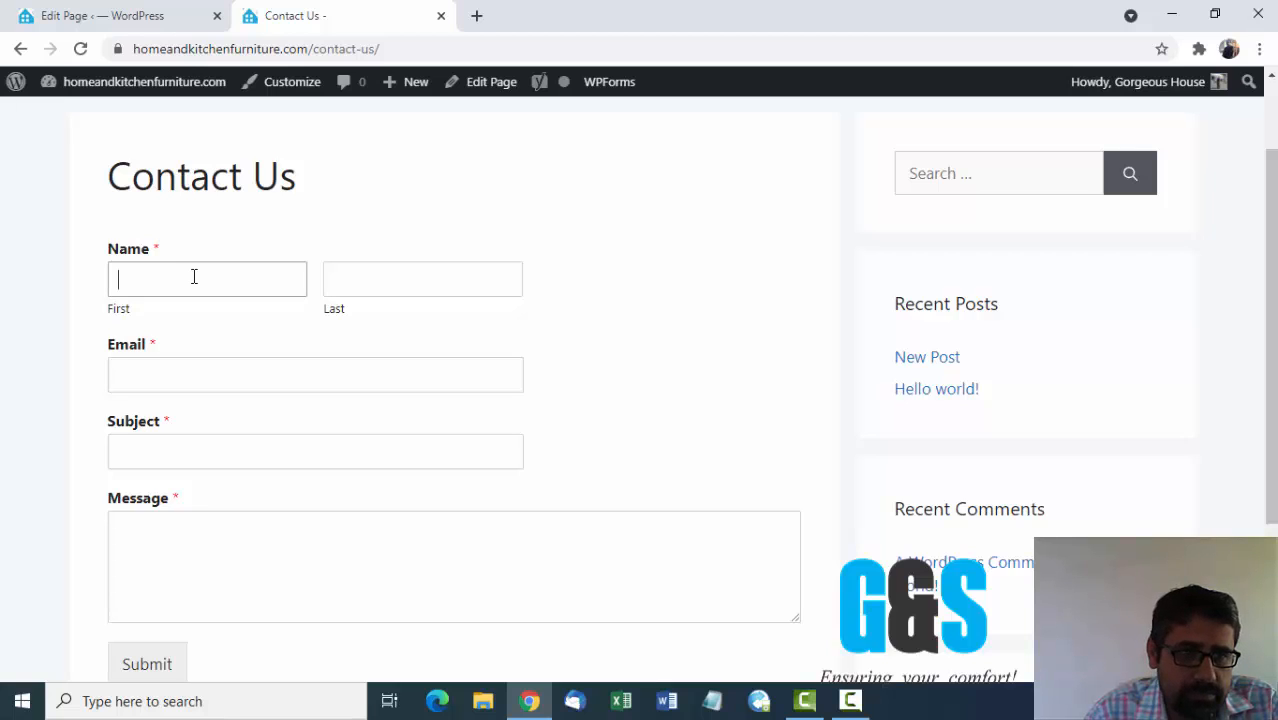
{"action": "left_click", "coordinate": [174, 377]}
{"action": "left_click", "coordinate": [186, 478]}
{"action": "left_click", "coordinate": [184, 554]}
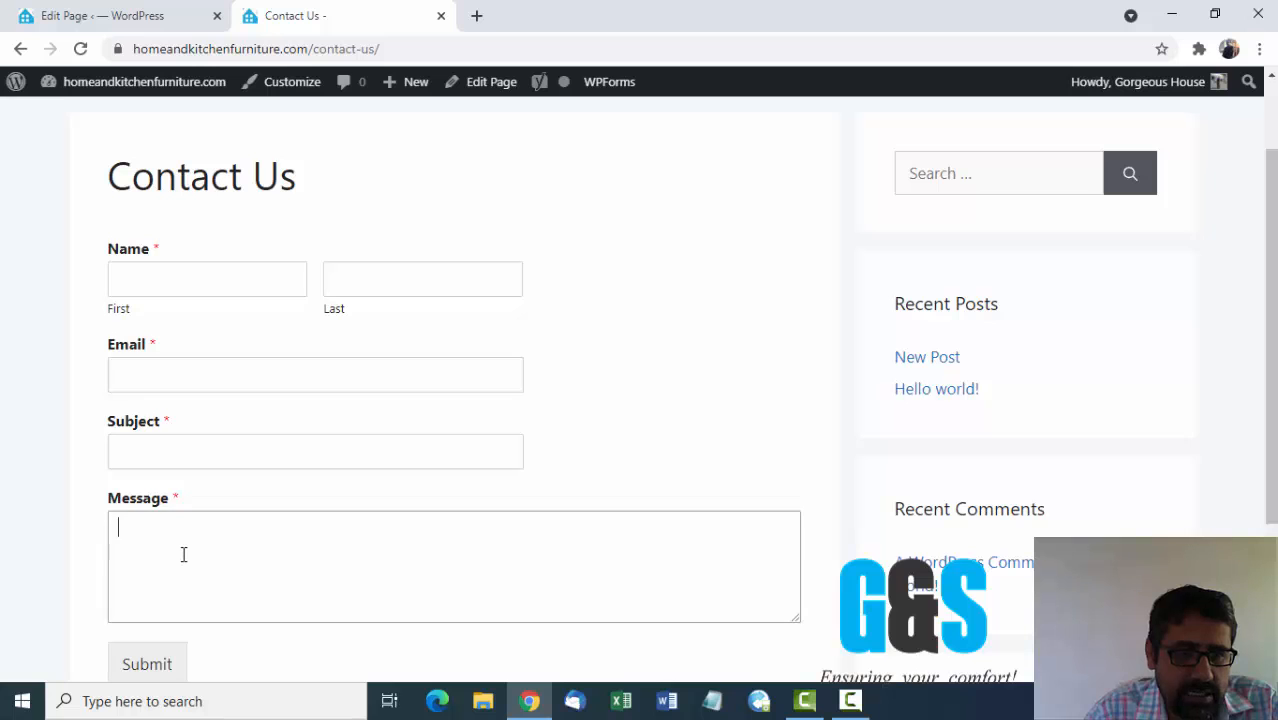
{"action": "scroll", "coordinate": [442, 522], "scroll_direction": "down", "scroll_amount": 2}
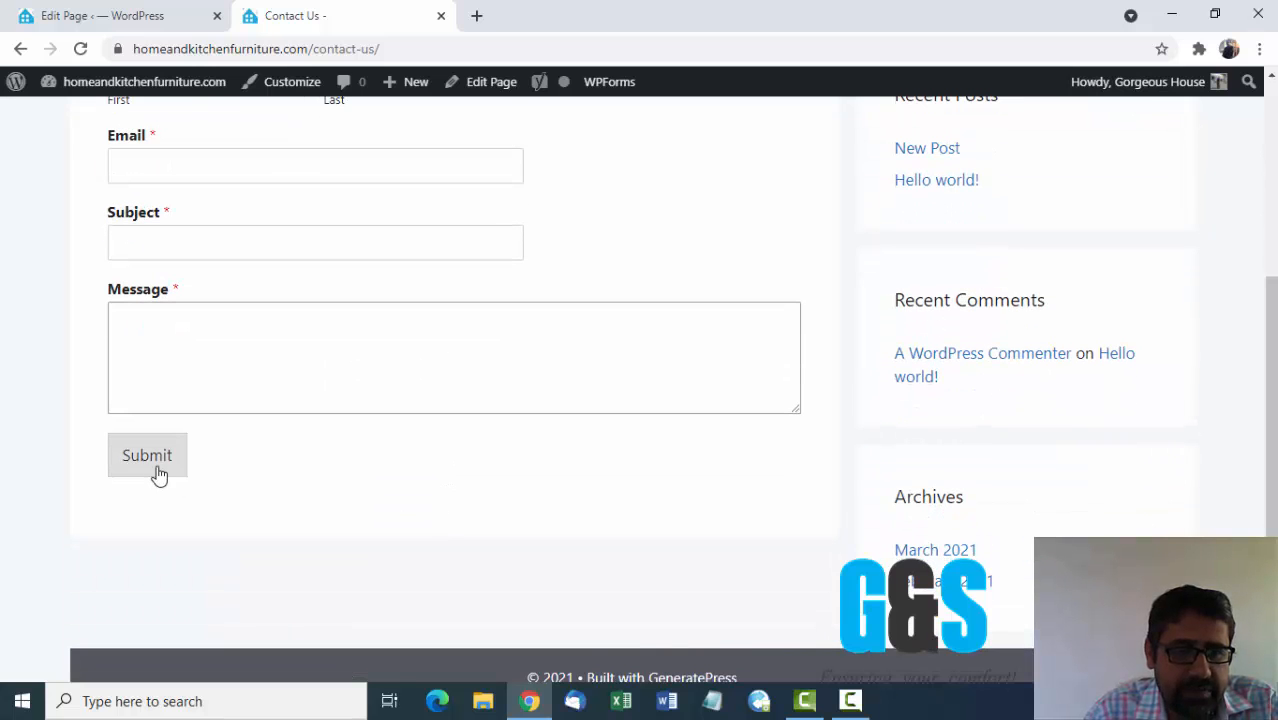
{"action": "scroll", "coordinate": [421, 497], "scroll_direction": "up", "scroll_amount": 3}
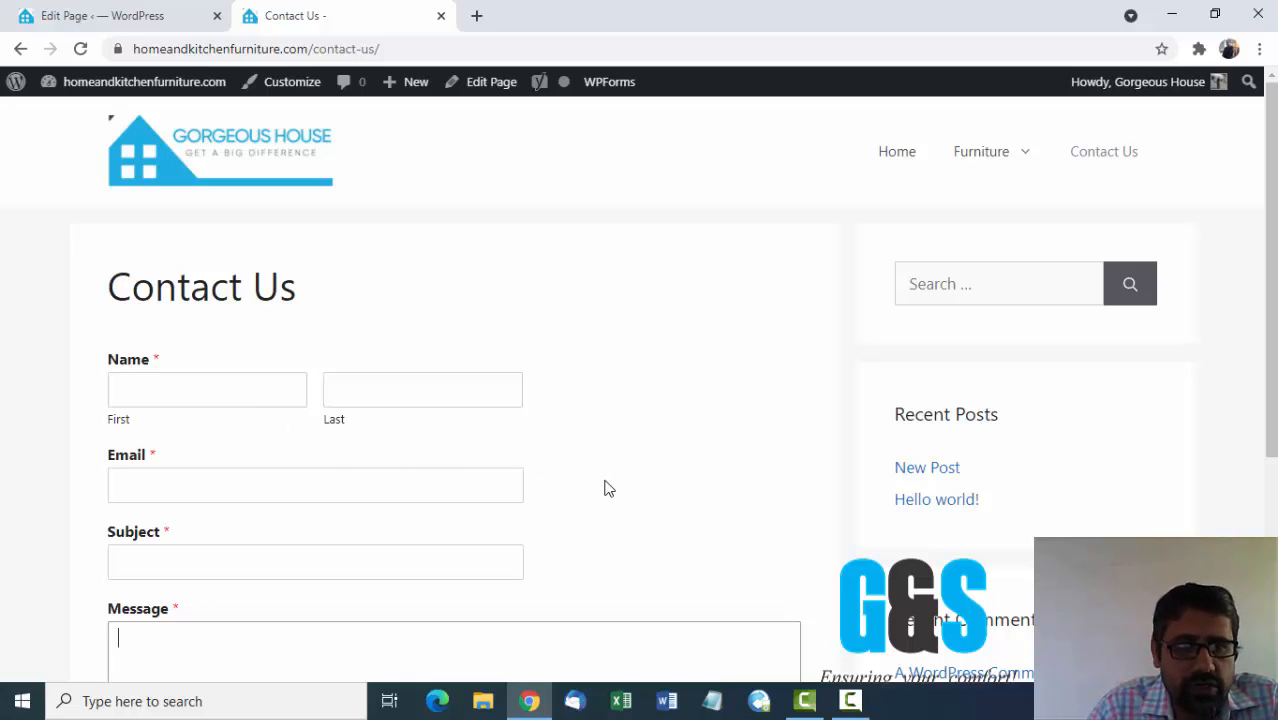
{"action": "scroll", "coordinate": [608, 487], "scroll_direction": "down", "scroll_amount": 2}
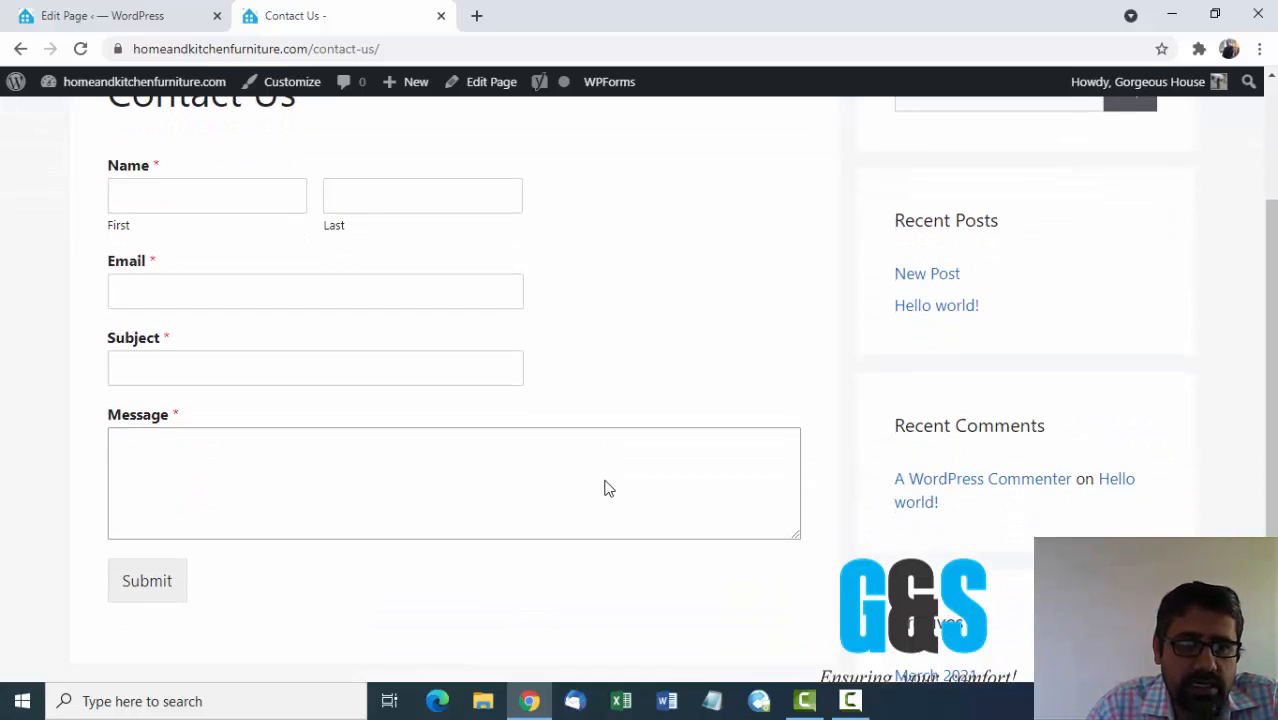
{"action": "left_click", "coordinate": [608, 487]}
{"action": "scroll", "coordinate": [605, 478], "scroll_direction": "up", "scroll_amount": 2}
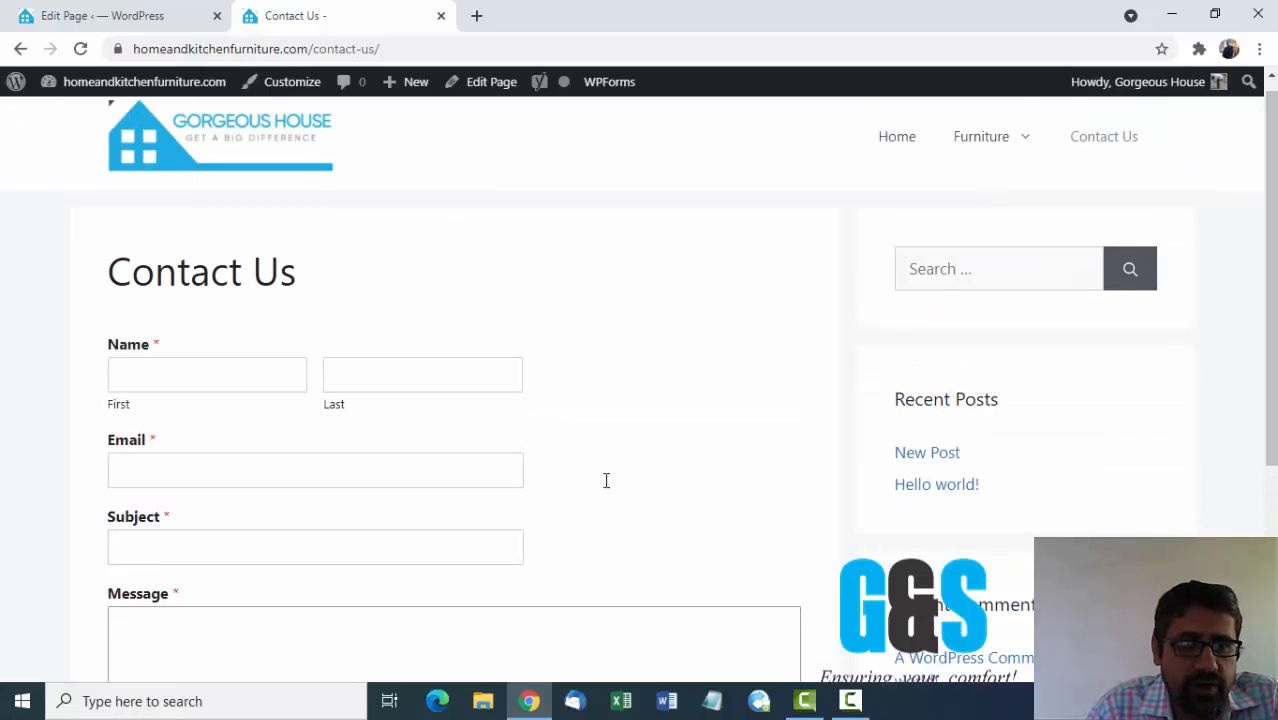
- Return to the site admin, open the WPForms settings and examine the License, General and GDPR options
{"action": "left_click", "coordinate": [92, 18]}
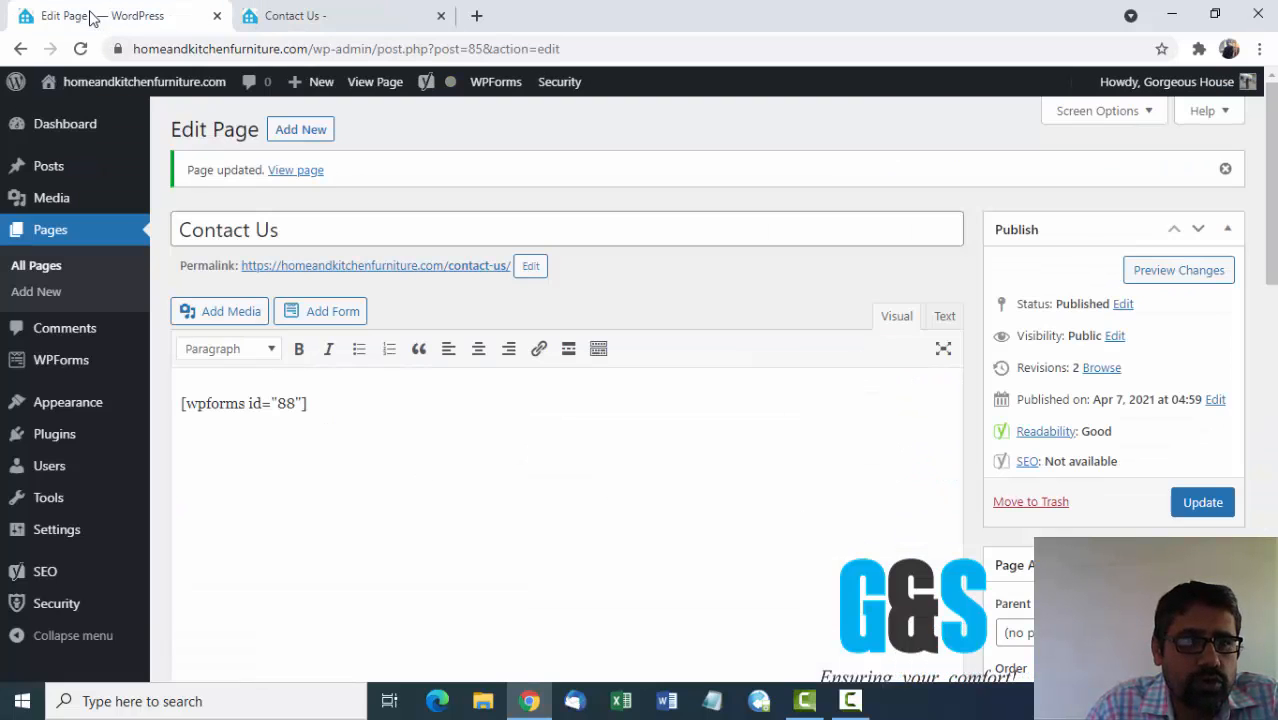
{"action": "mouse_move", "coordinate": [52, 508]}
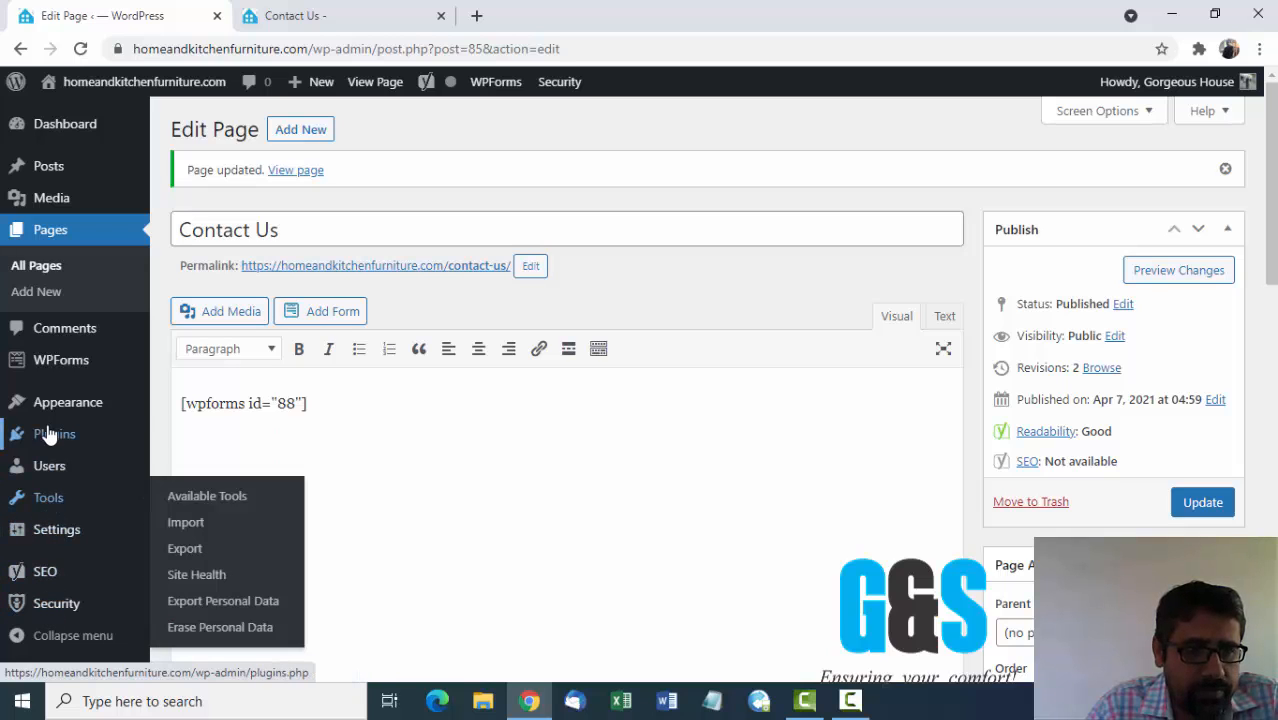
{"action": "left_click", "coordinate": [58, 369]}
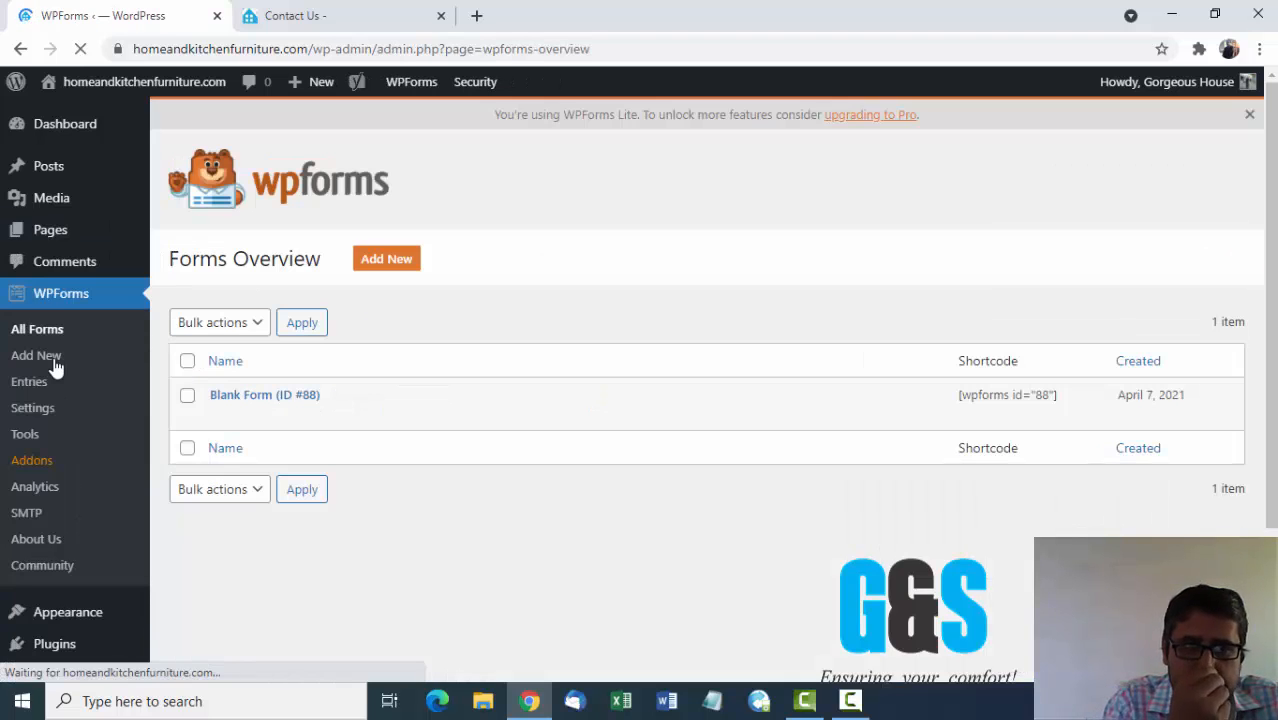
{"action": "mouse_move", "coordinate": [262, 420]}
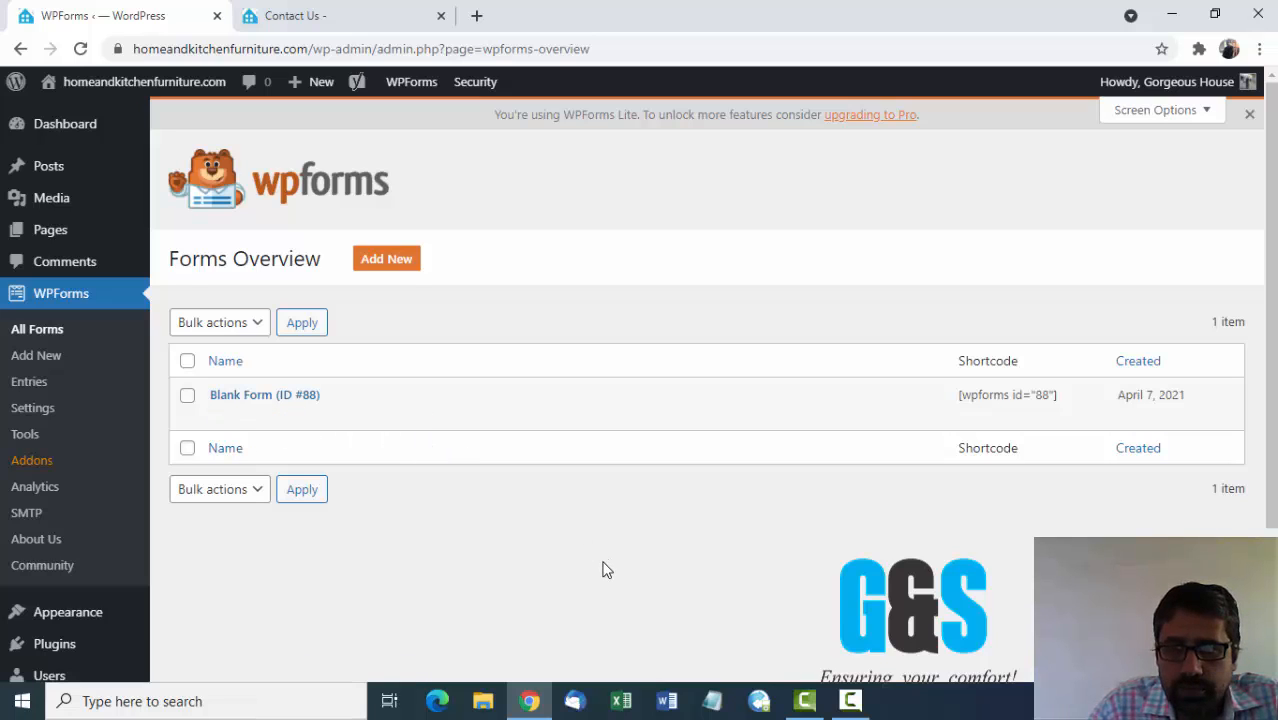
{"action": "left_click", "coordinate": [30, 408]}
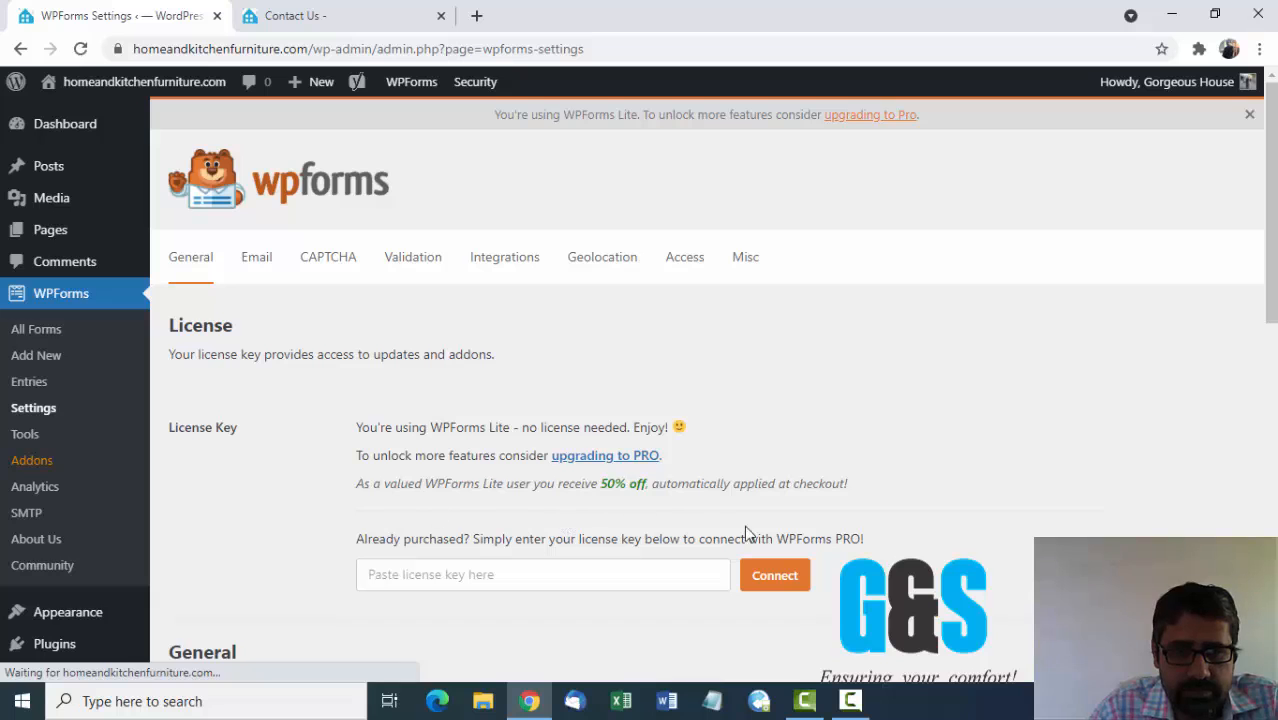
{"action": "scroll", "coordinate": [866, 532], "scroll_direction": "down", "scroll_amount": 2}
{"action": "scroll", "coordinate": [868, 535], "scroll_direction": "down", "scroll_amount": 4}
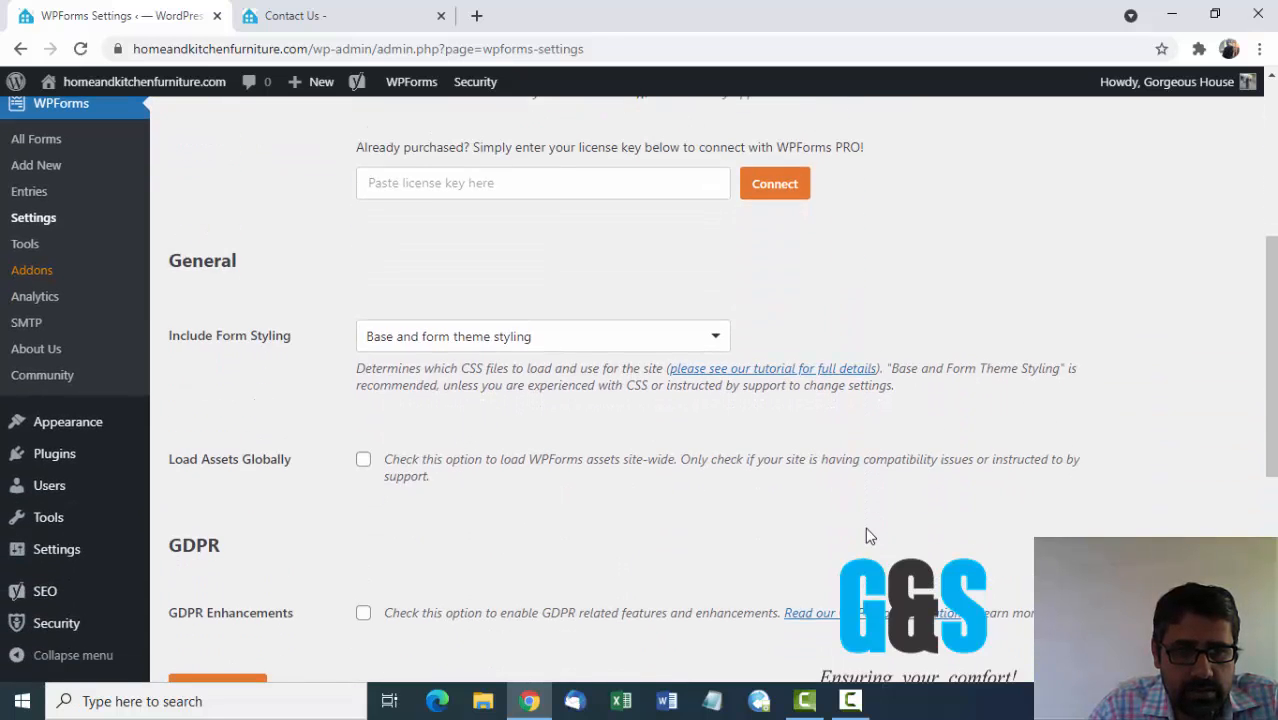
{"action": "scroll", "coordinate": [868, 535], "scroll_direction": "down", "scroll_amount": 2}
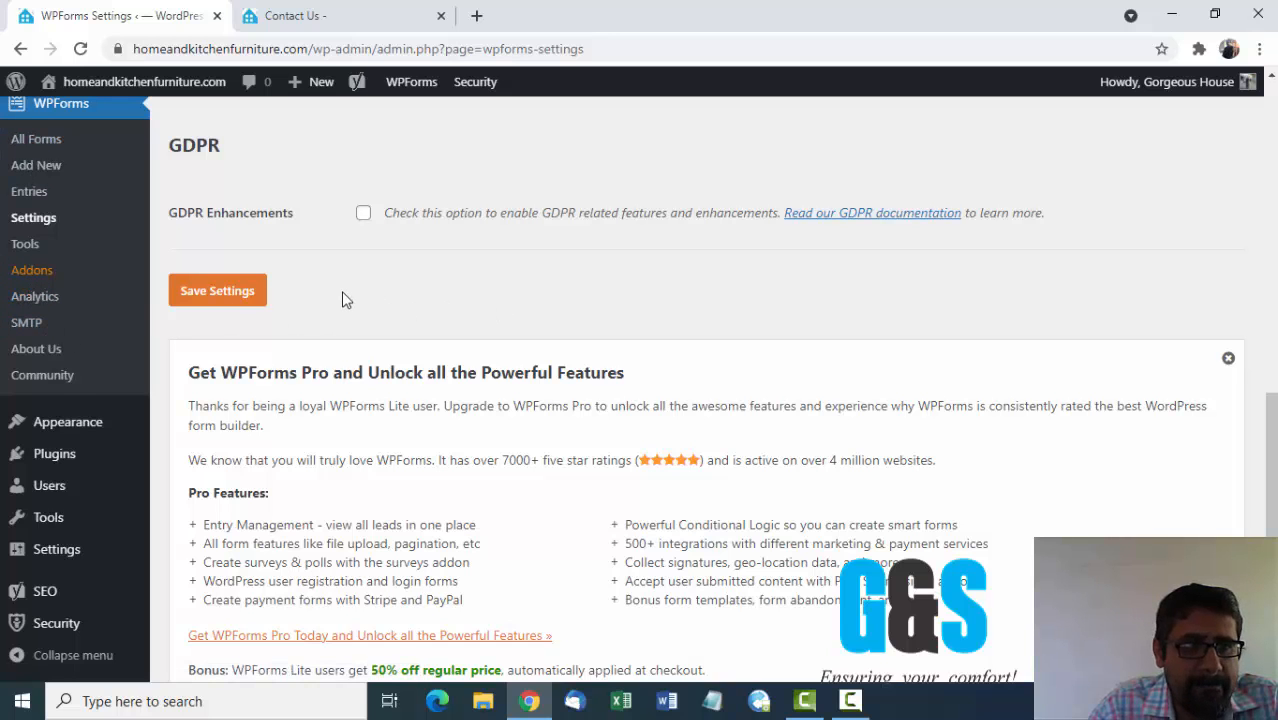
{"action": "scroll", "coordinate": [342, 297], "scroll_direction": "up", "scroll_amount": 4}
{"action": "scroll", "coordinate": [342, 299], "scroll_direction": "up", "scroll_amount": 3}
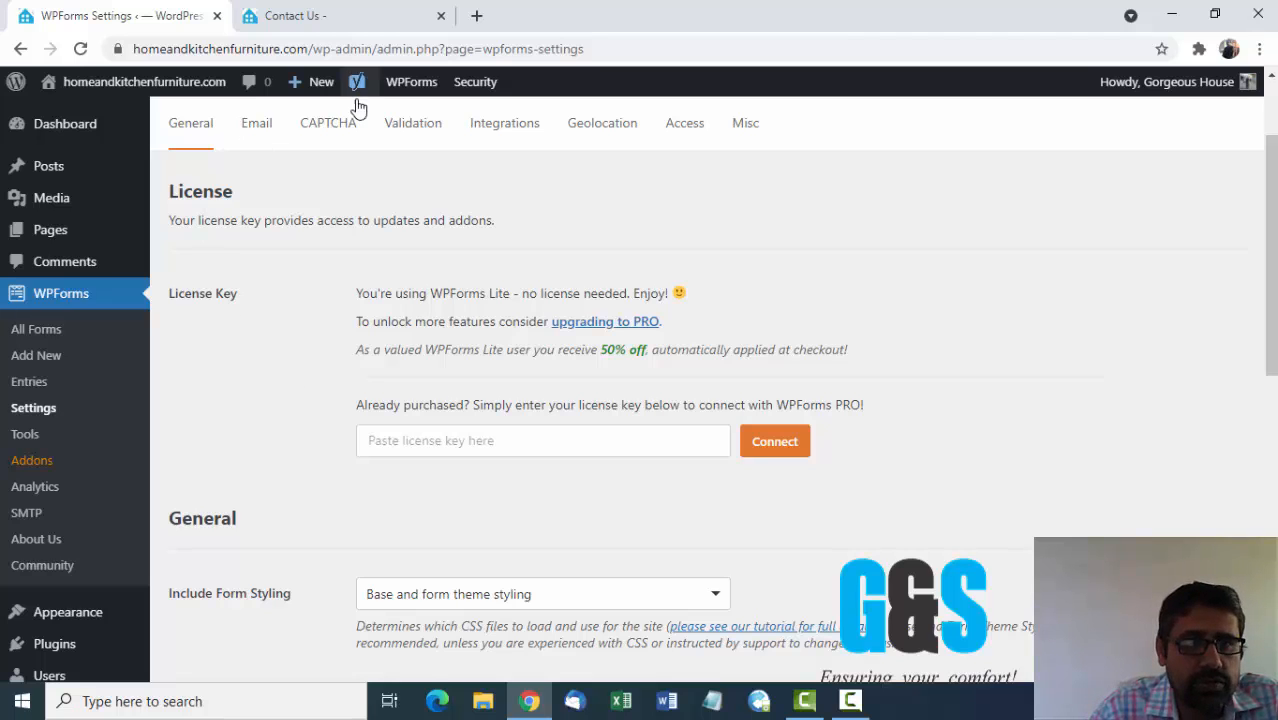
- Go back to the live Contact Us page and review the finished form from the page header to the Submit button
{"action": "left_click", "coordinate": [331, 13]}
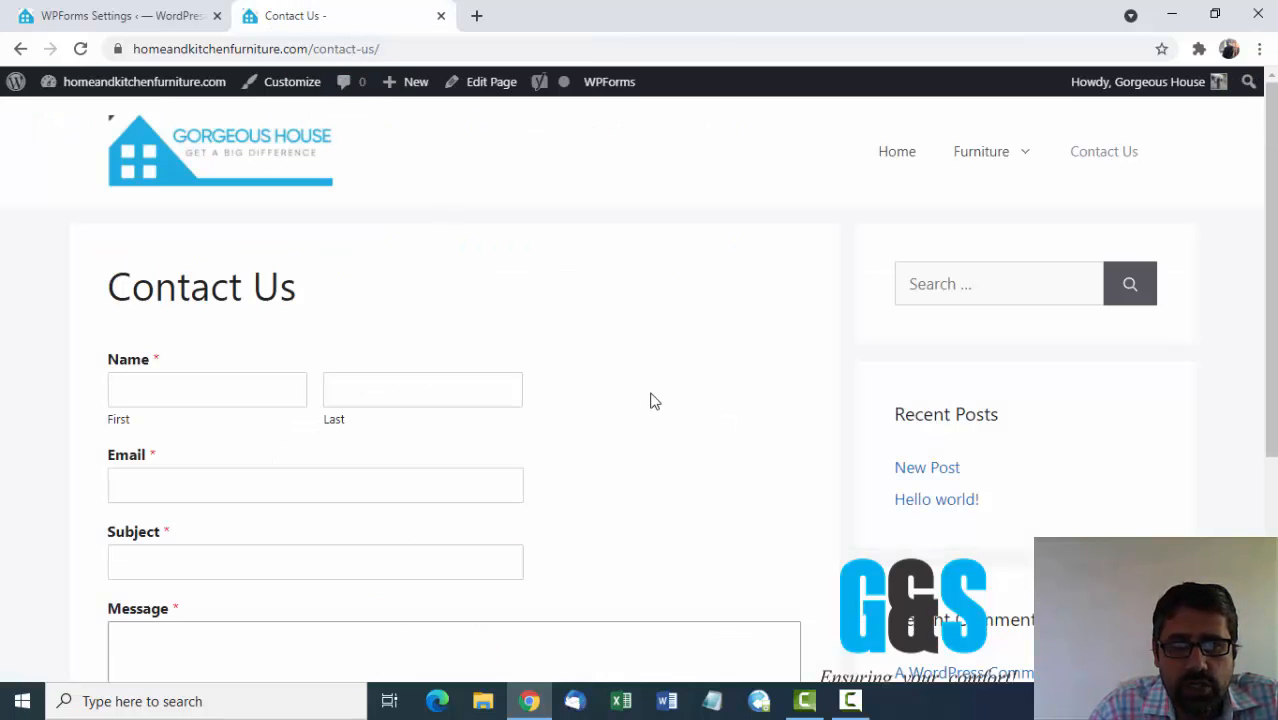
{"action": "scroll", "coordinate": [676, 448], "scroll_direction": "down", "scroll_amount": 1}
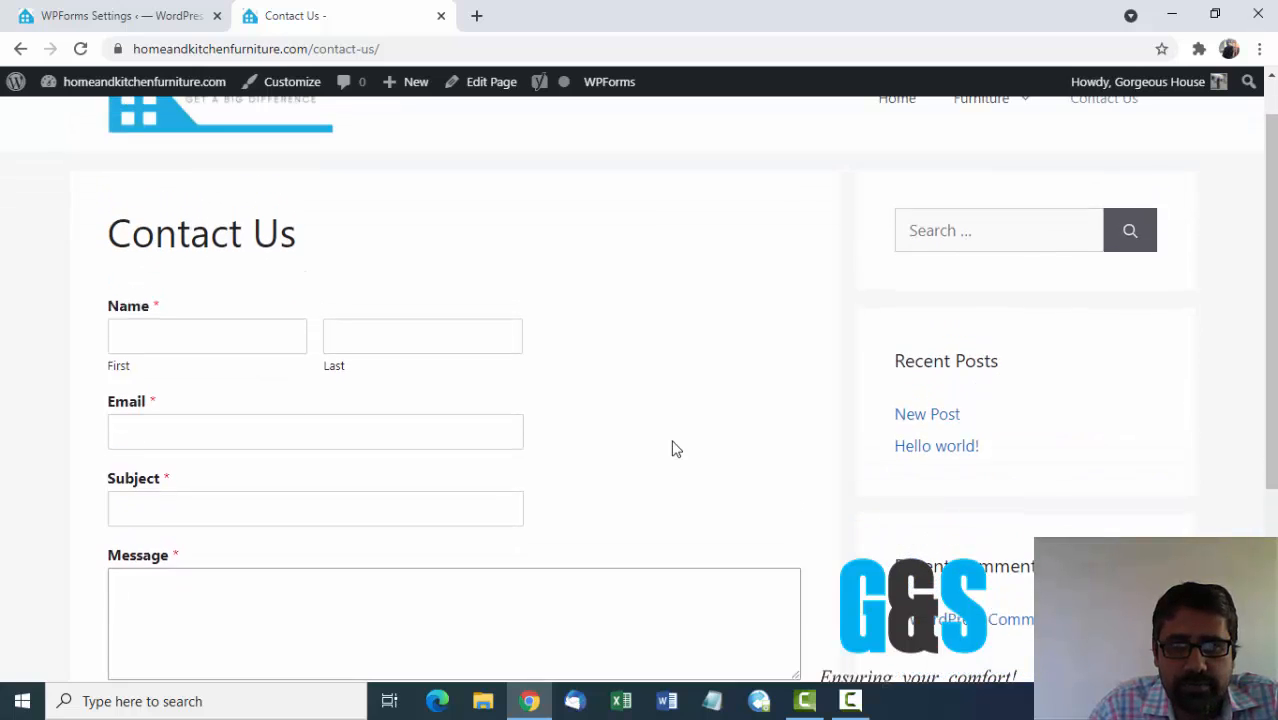
{"action": "scroll", "coordinate": [676, 448], "scroll_direction": "up", "scroll_amount": 1}
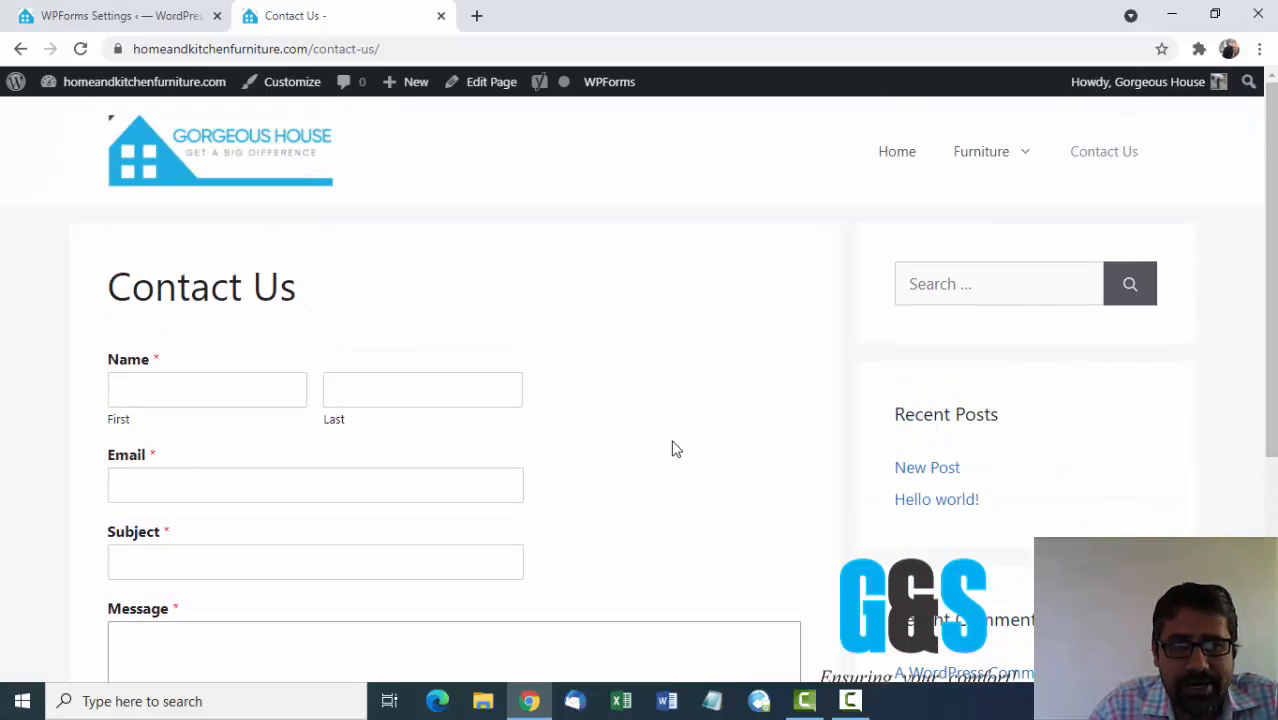
{"action": "scroll", "coordinate": [676, 448], "scroll_direction": "down", "scroll_amount": 2}
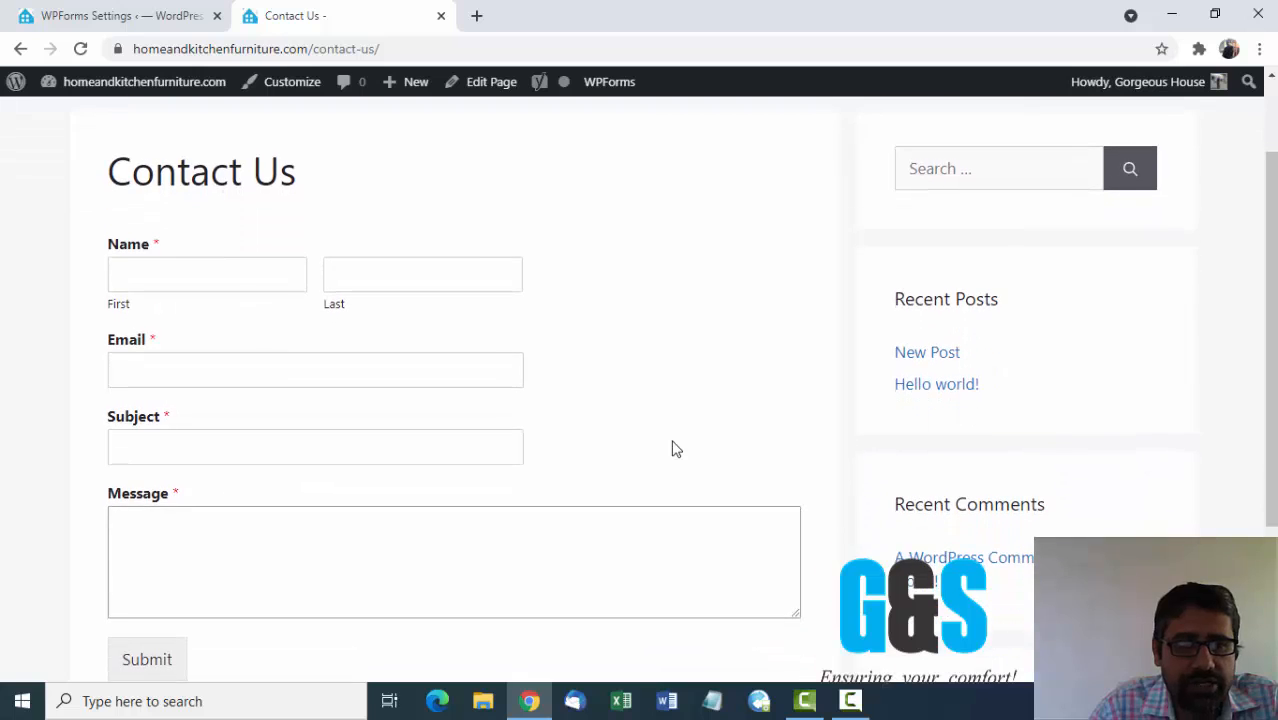
{"action": "scroll", "coordinate": [676, 448], "scroll_direction": "up", "scroll_amount": 2}
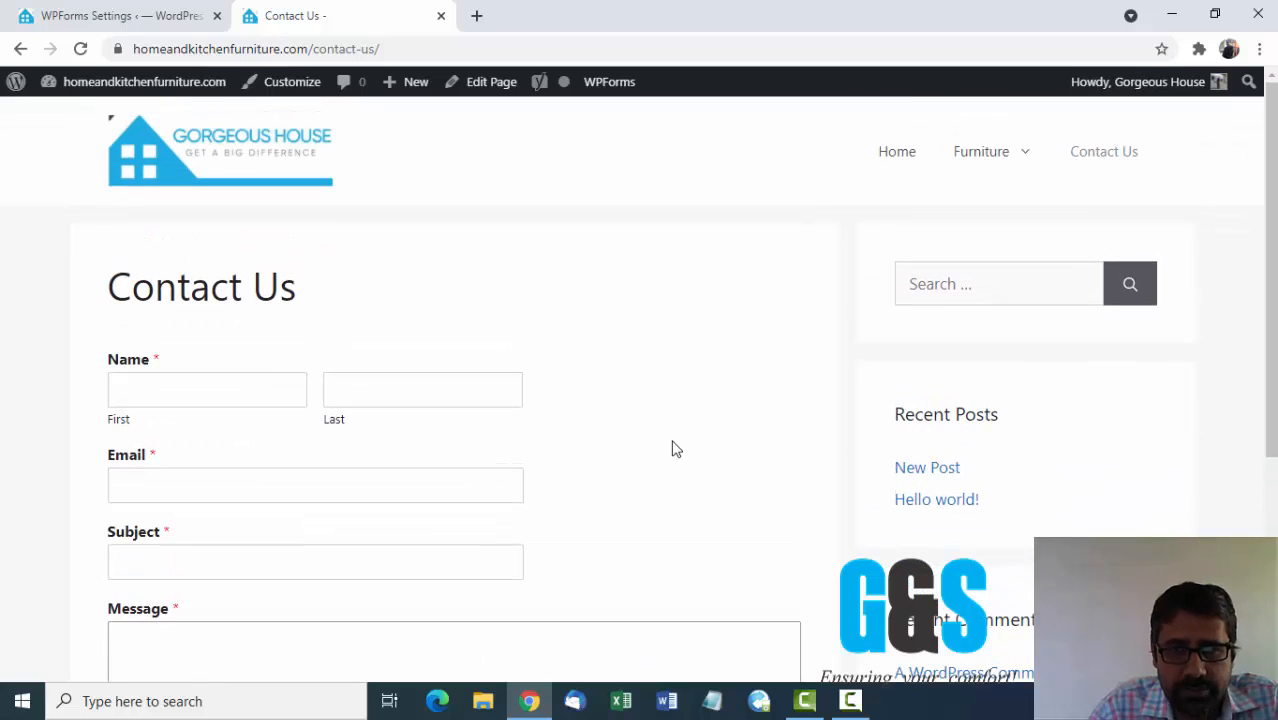